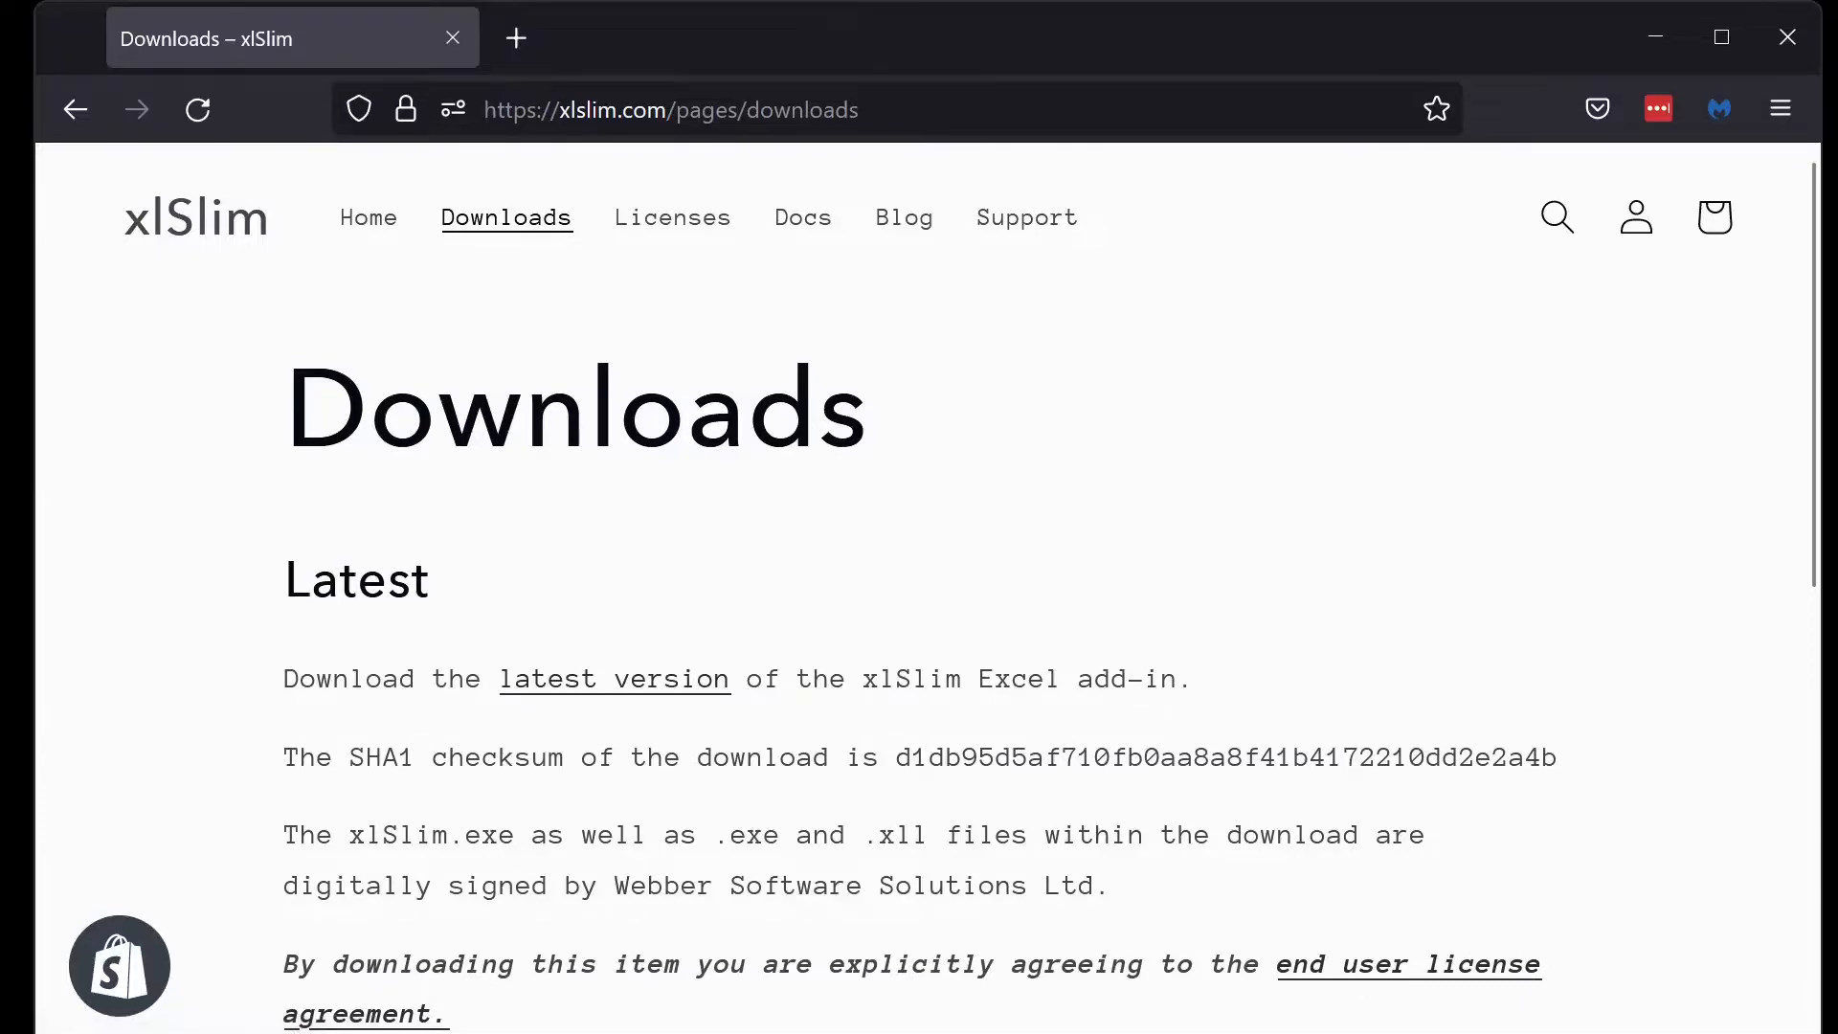
# Step: Download the latest version of the xlSlim Excel add-in installer, xlSlim.exe, from the Downloads page
pyautogui.click(679, 680)
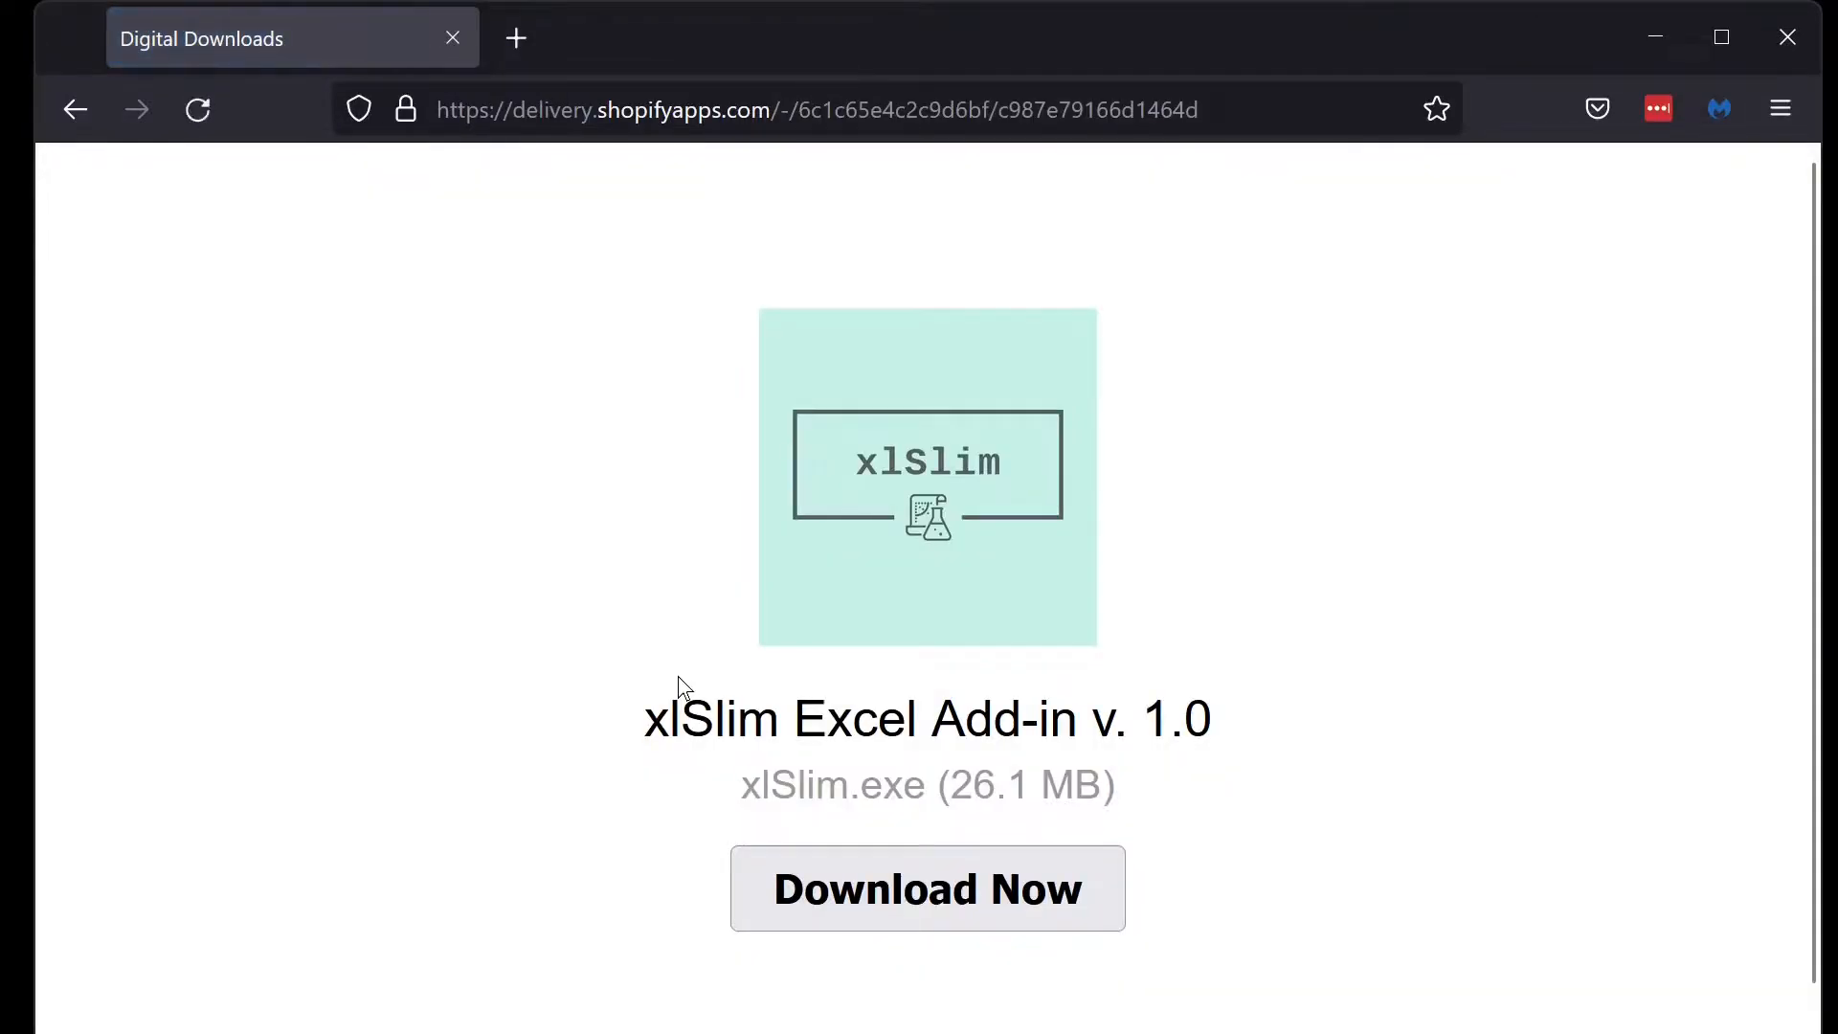
pyautogui.click(791, 891)
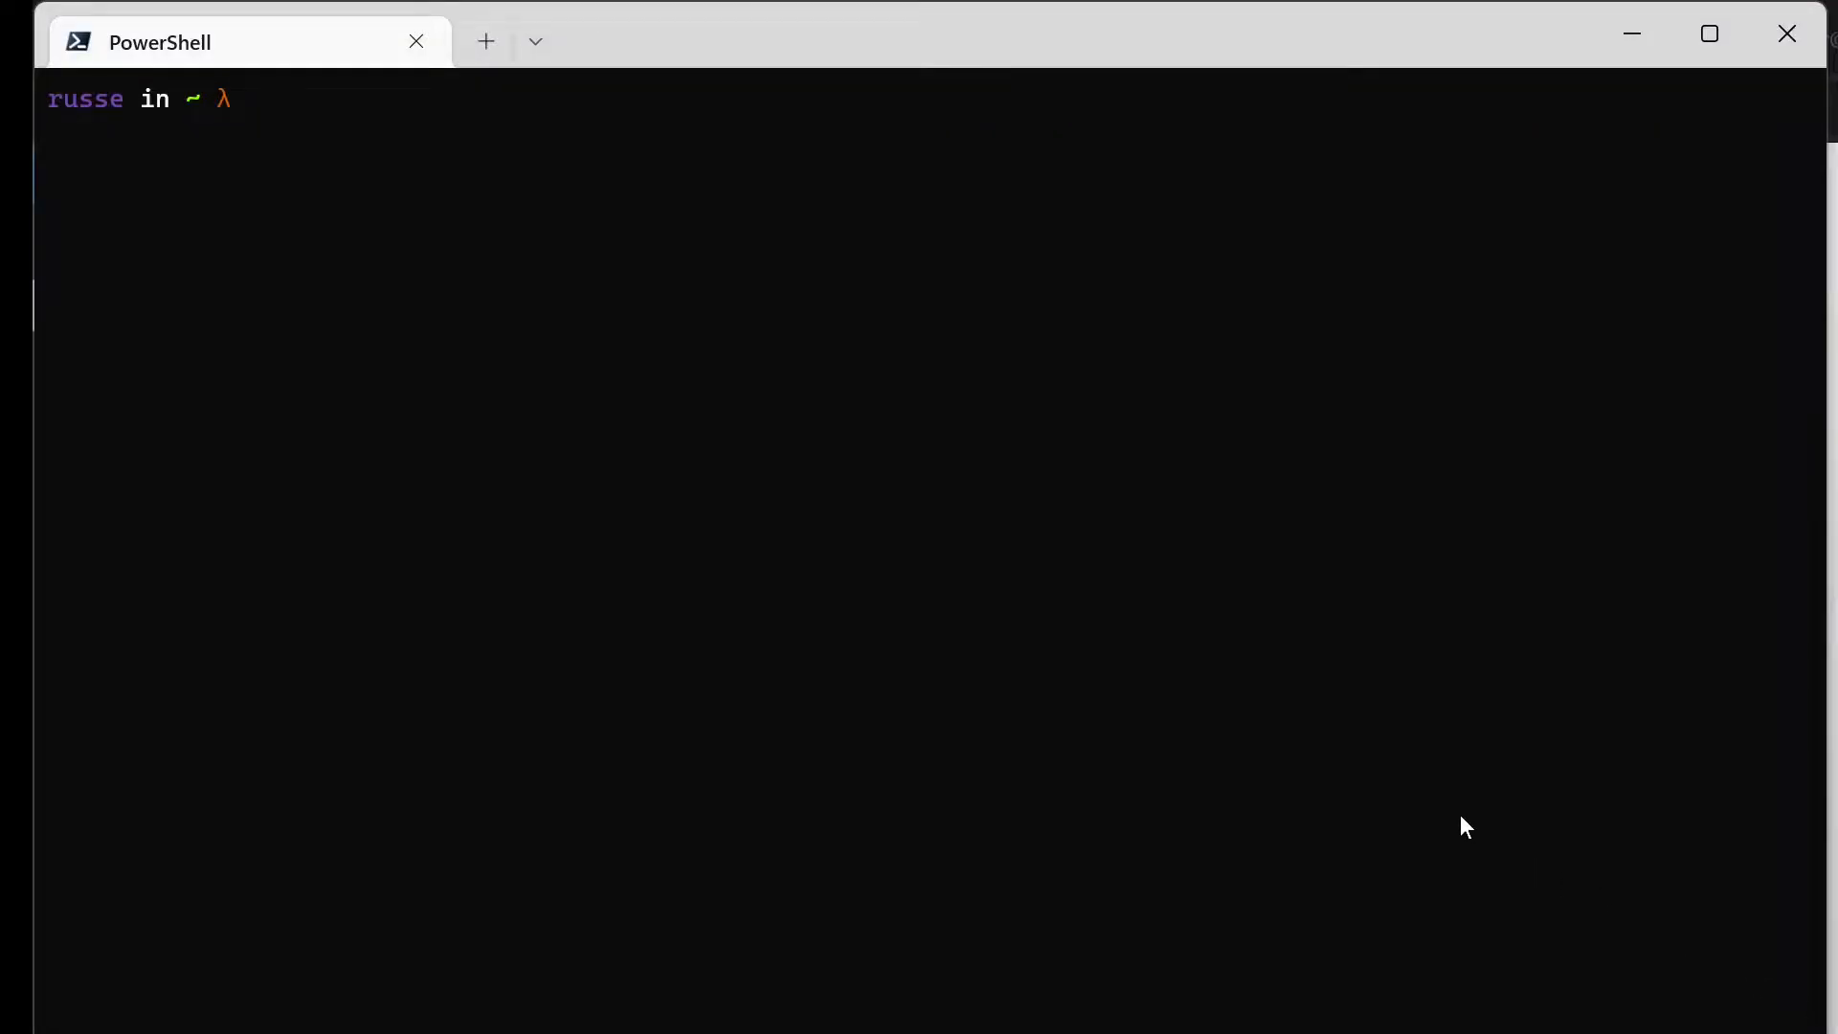
# Step: Compute the installer's hash in PowerShell with the command certutil -hashfile .\Downloads\xlSlim.exe
pyautogui.write('c')
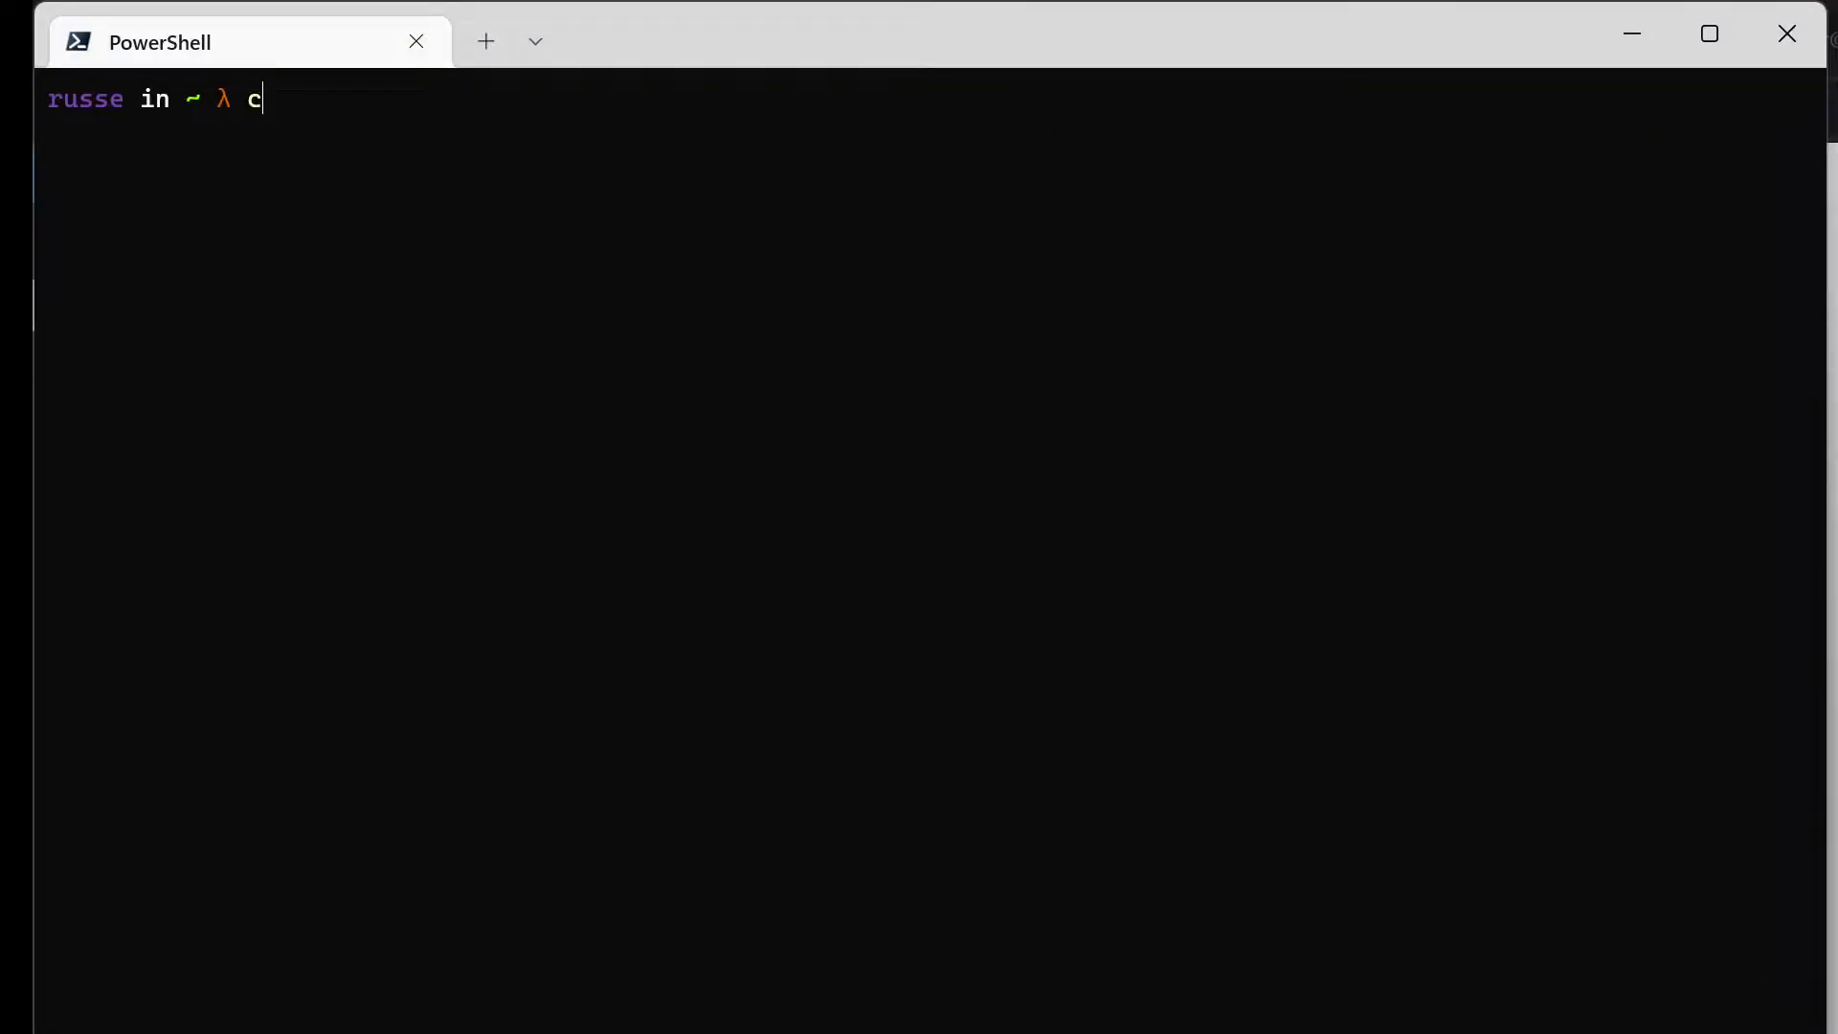
pyautogui.write('ertutil -hashf')
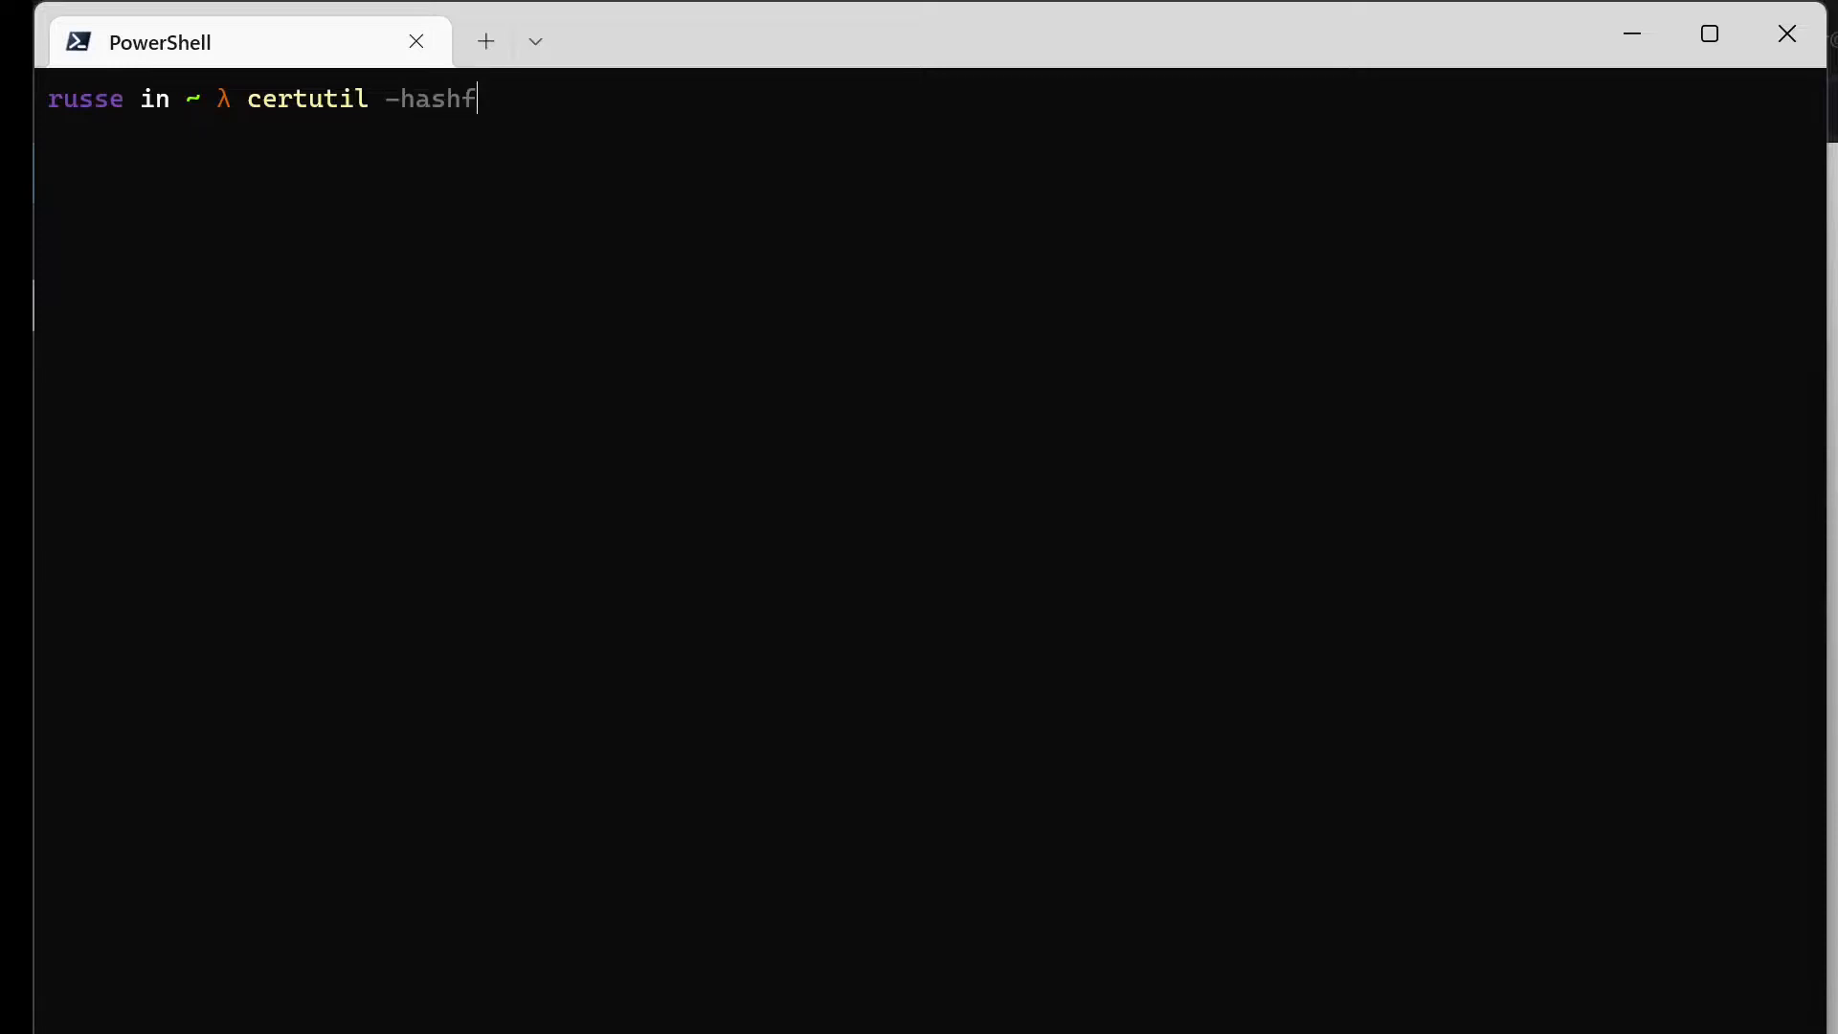
pyautogui.write('ile .\\Downloads\\x')
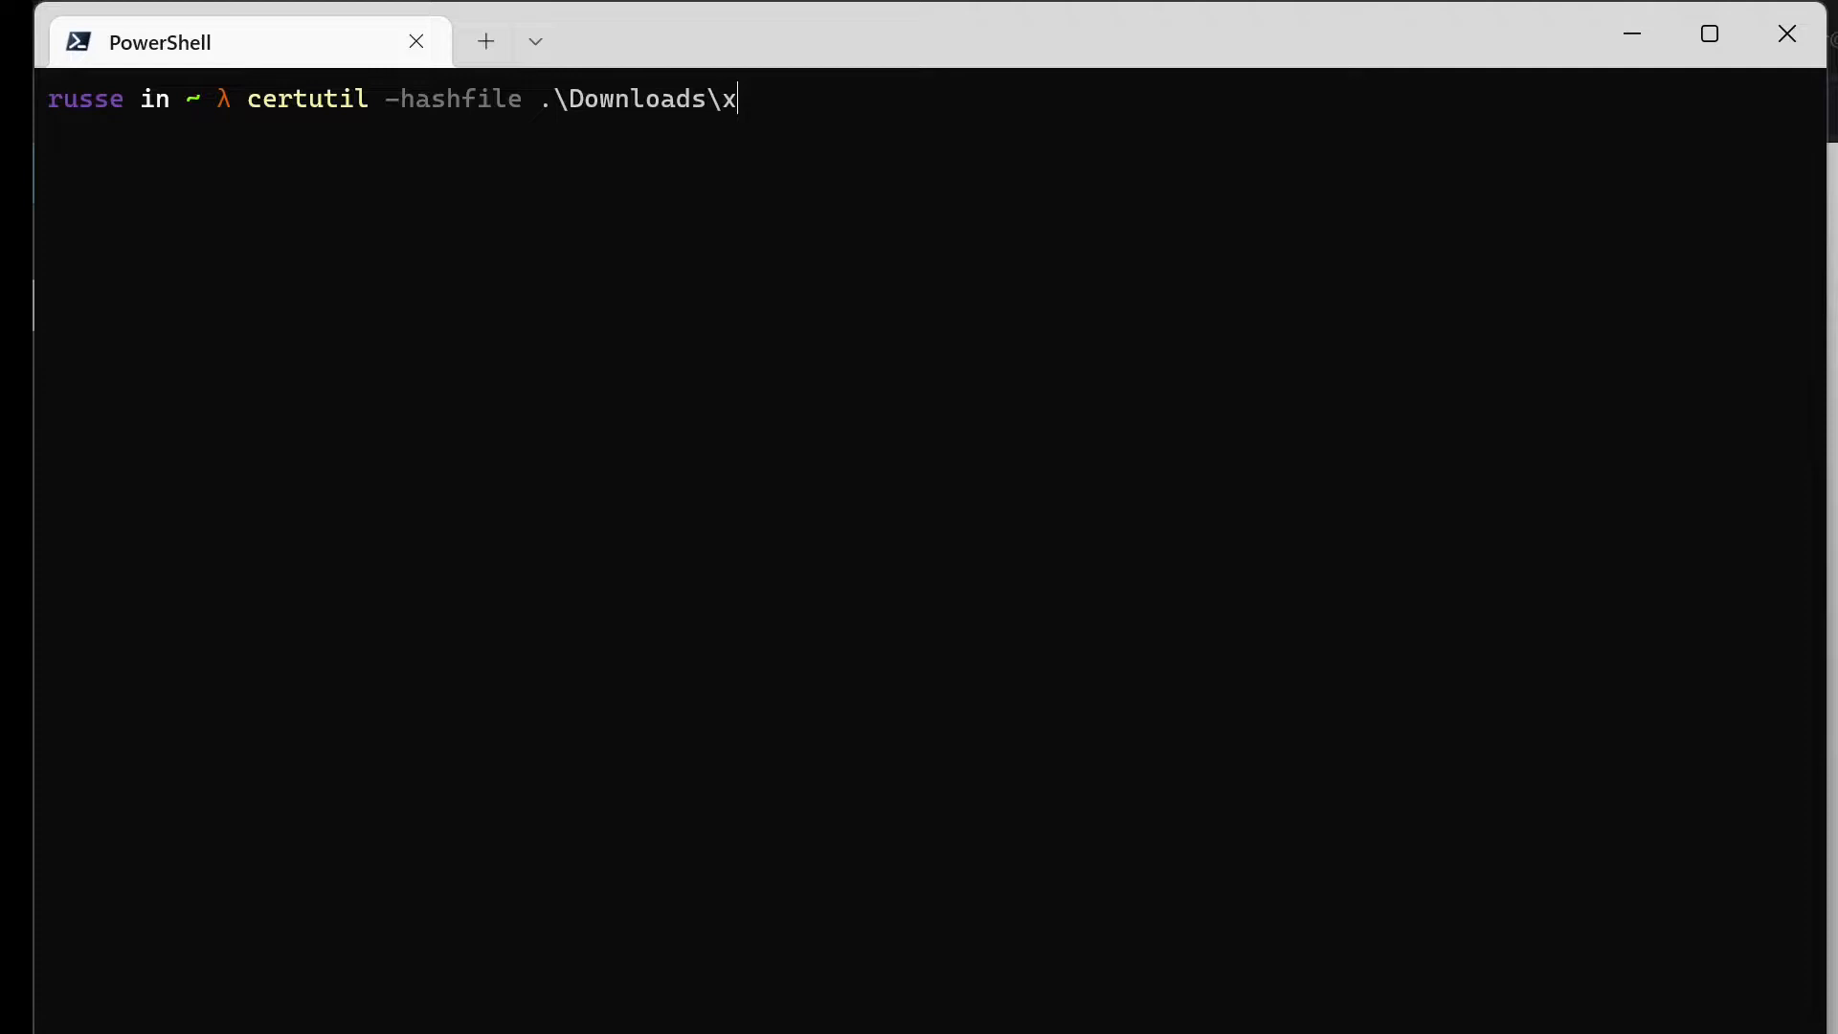
pyautogui.write('lSlim.exe')
pyautogui.press('Return')
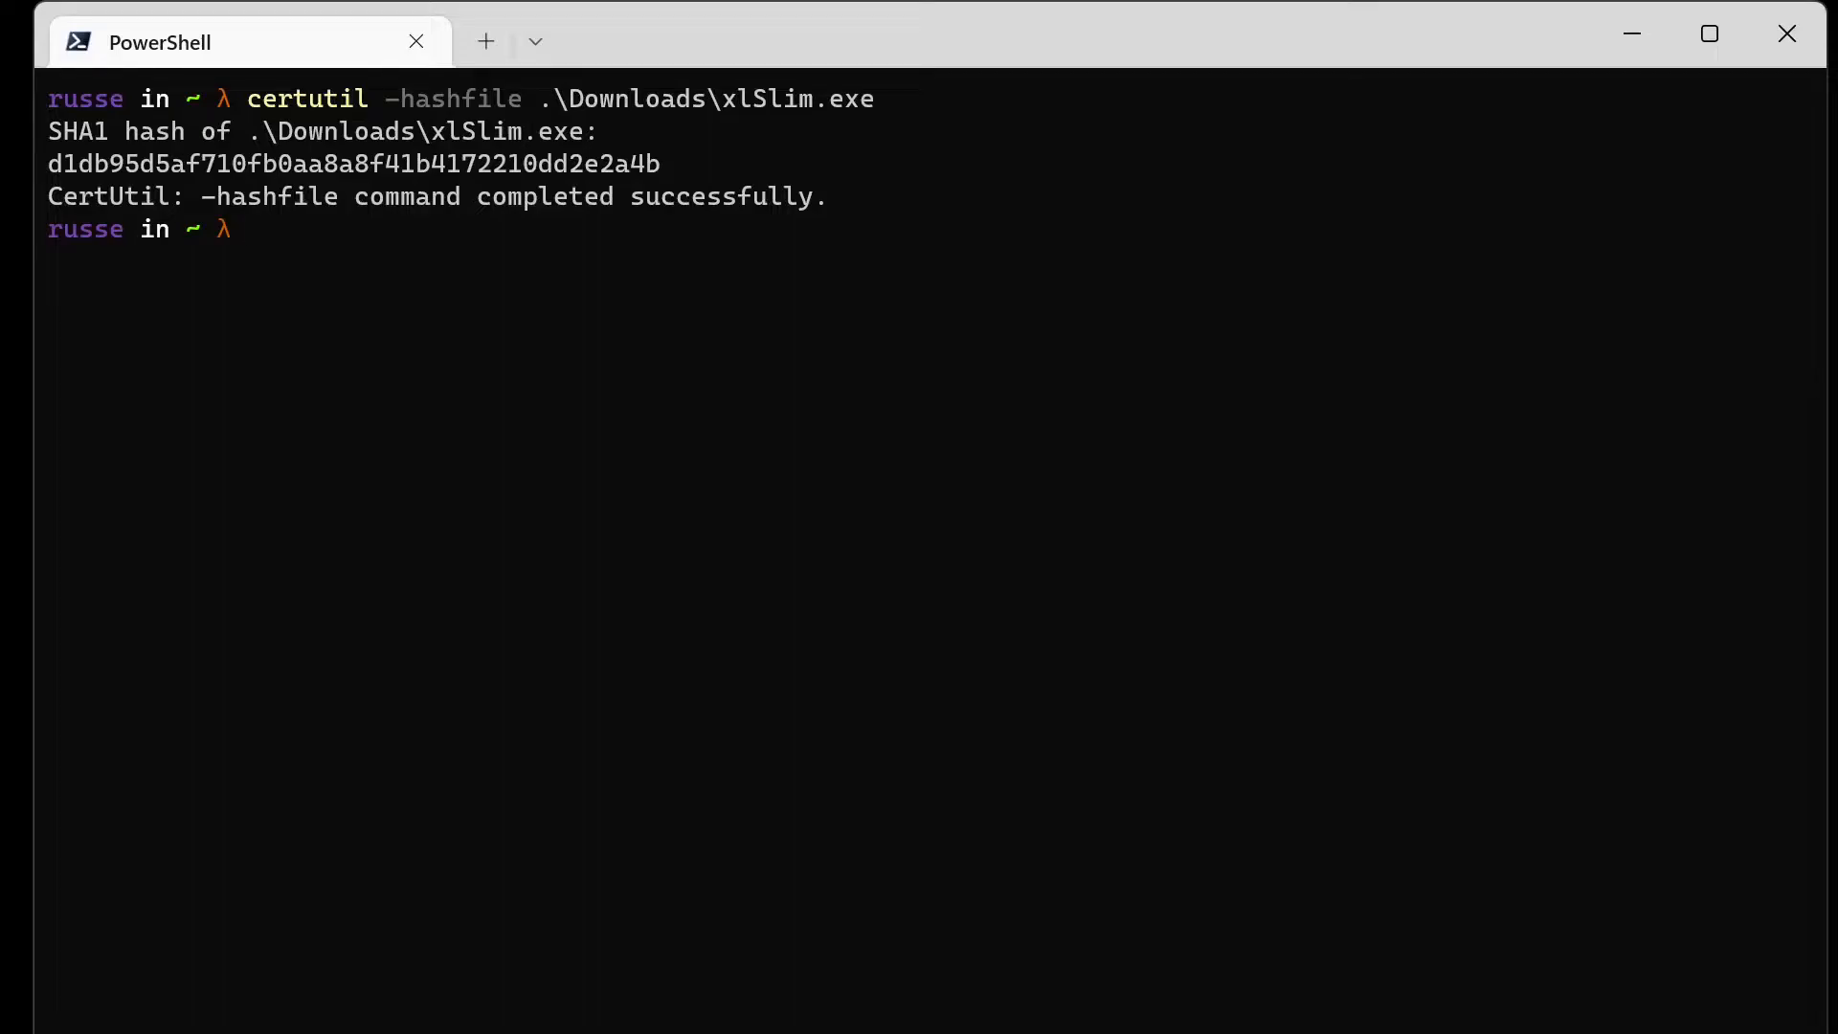
# Step: Compare the SHA1 checksum published on the xlSlim Downloads page with the hash computed in PowerShell
pyautogui.hotkey('alt', 'Tab')
pyautogui.hotkey('alt', 'Tab')
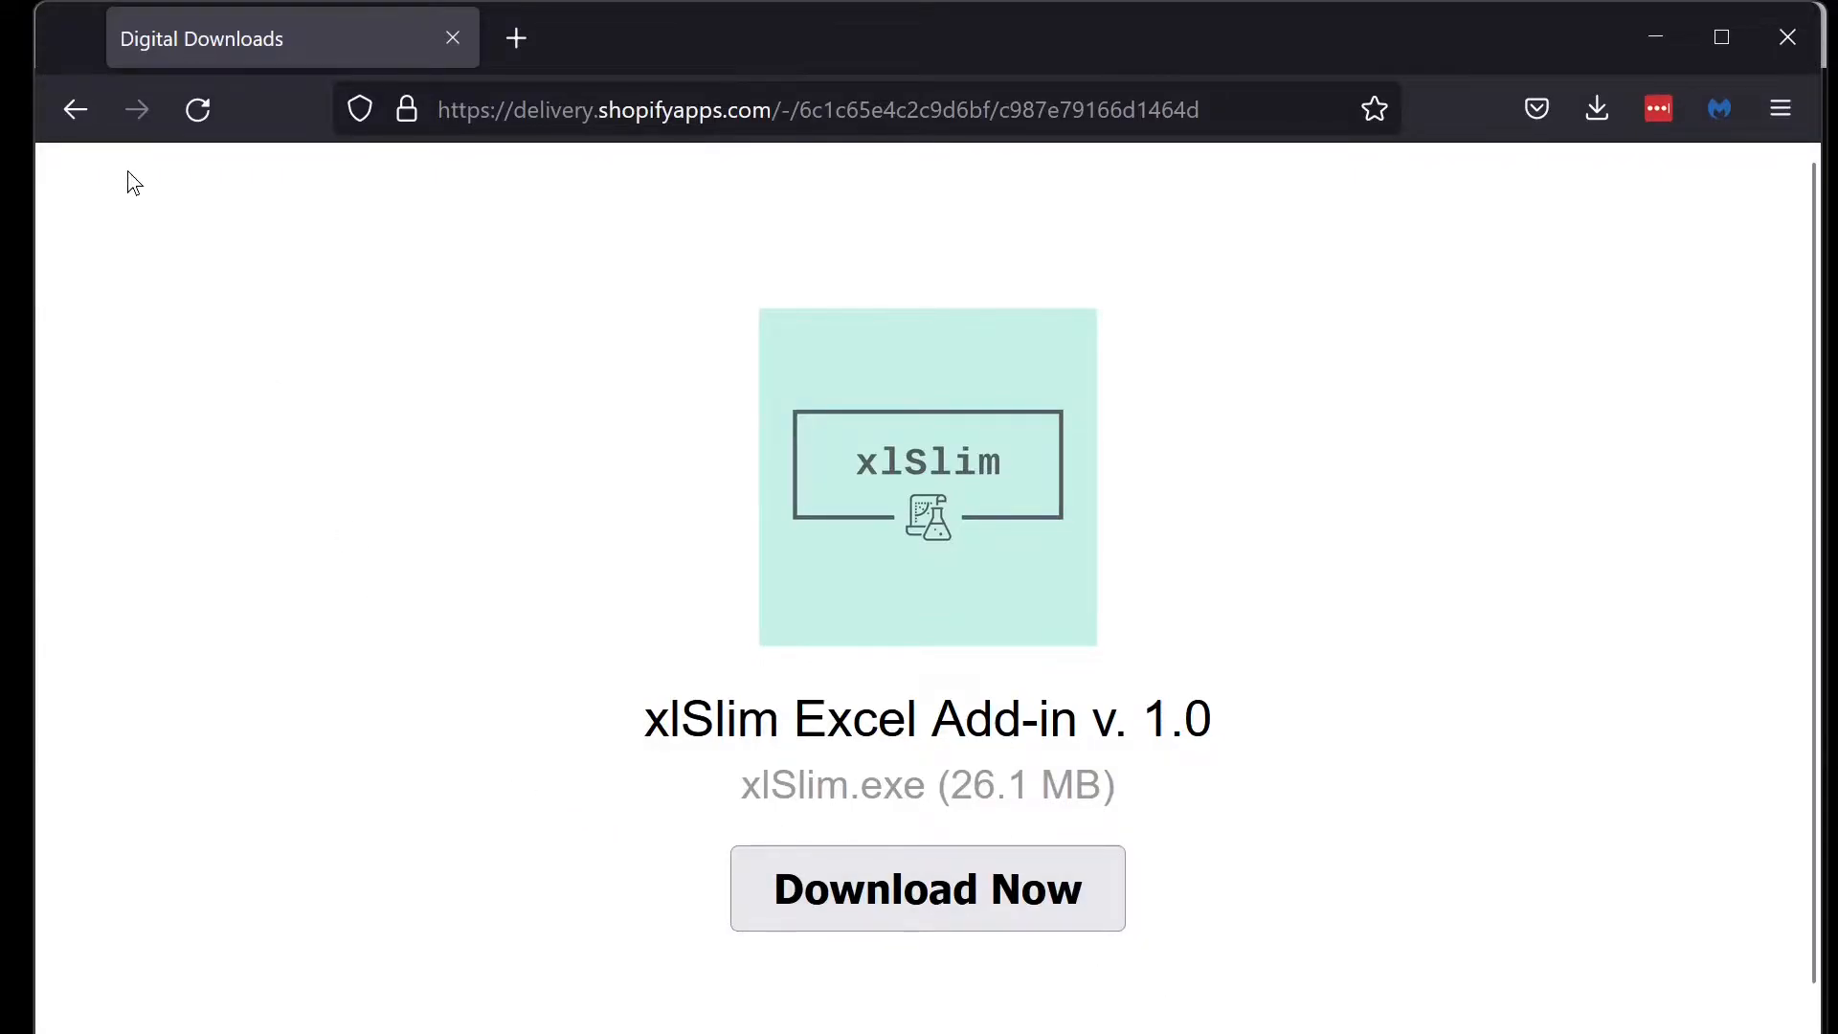
pyautogui.click(84, 132)
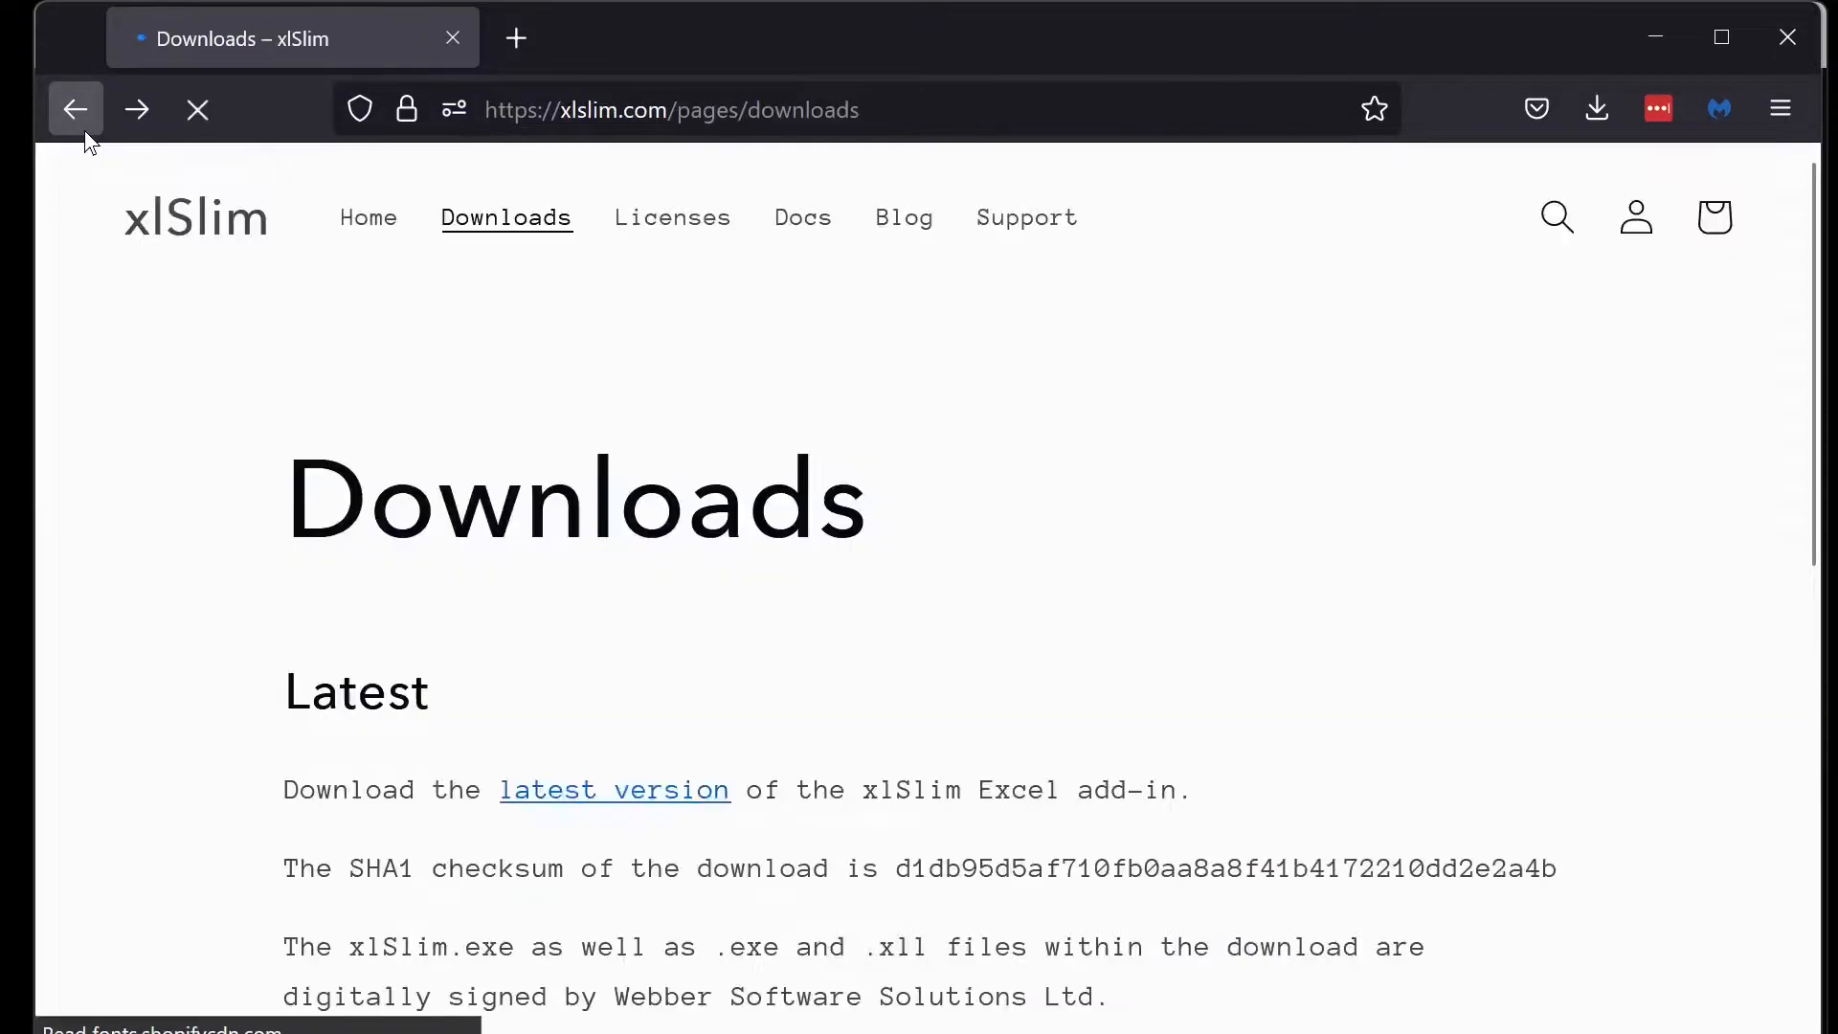
pyautogui.scroll(-3, 904, 657)
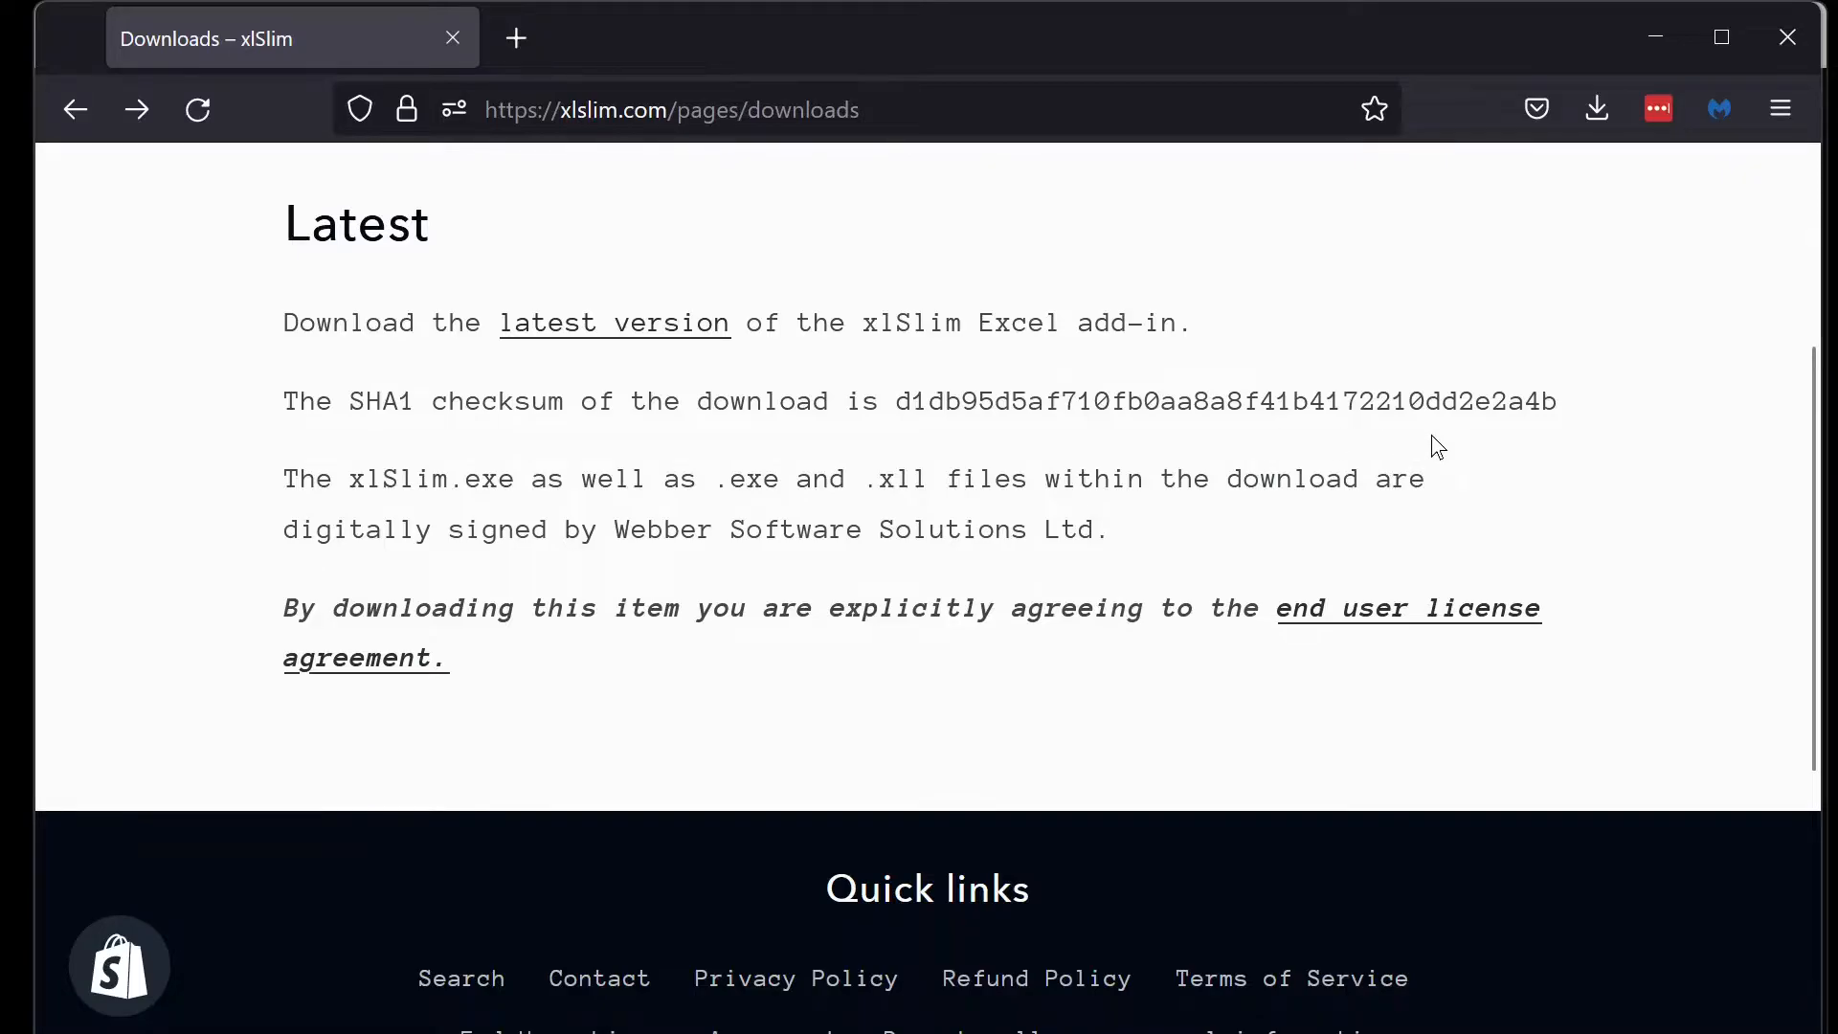
pyautogui.hotkey('alt', 'Tab')
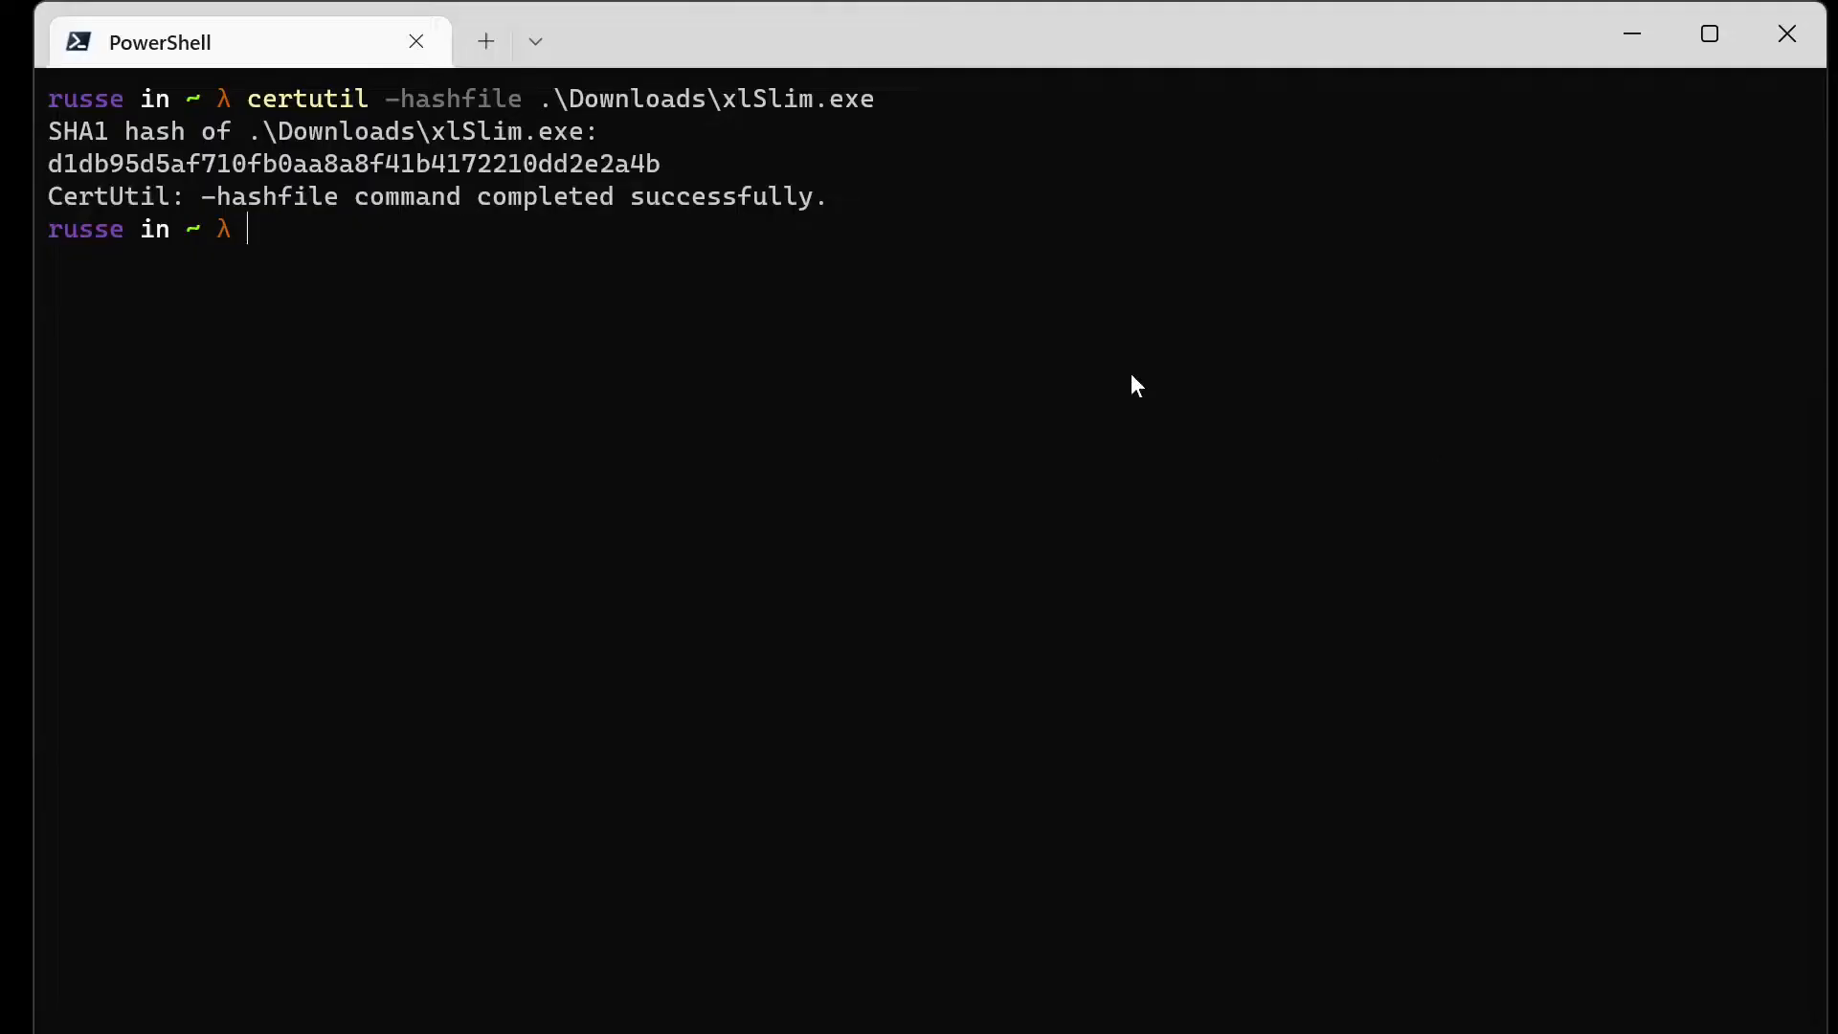
pyautogui.moveTo(928, 49); pyautogui.dragTo(1761, 481)
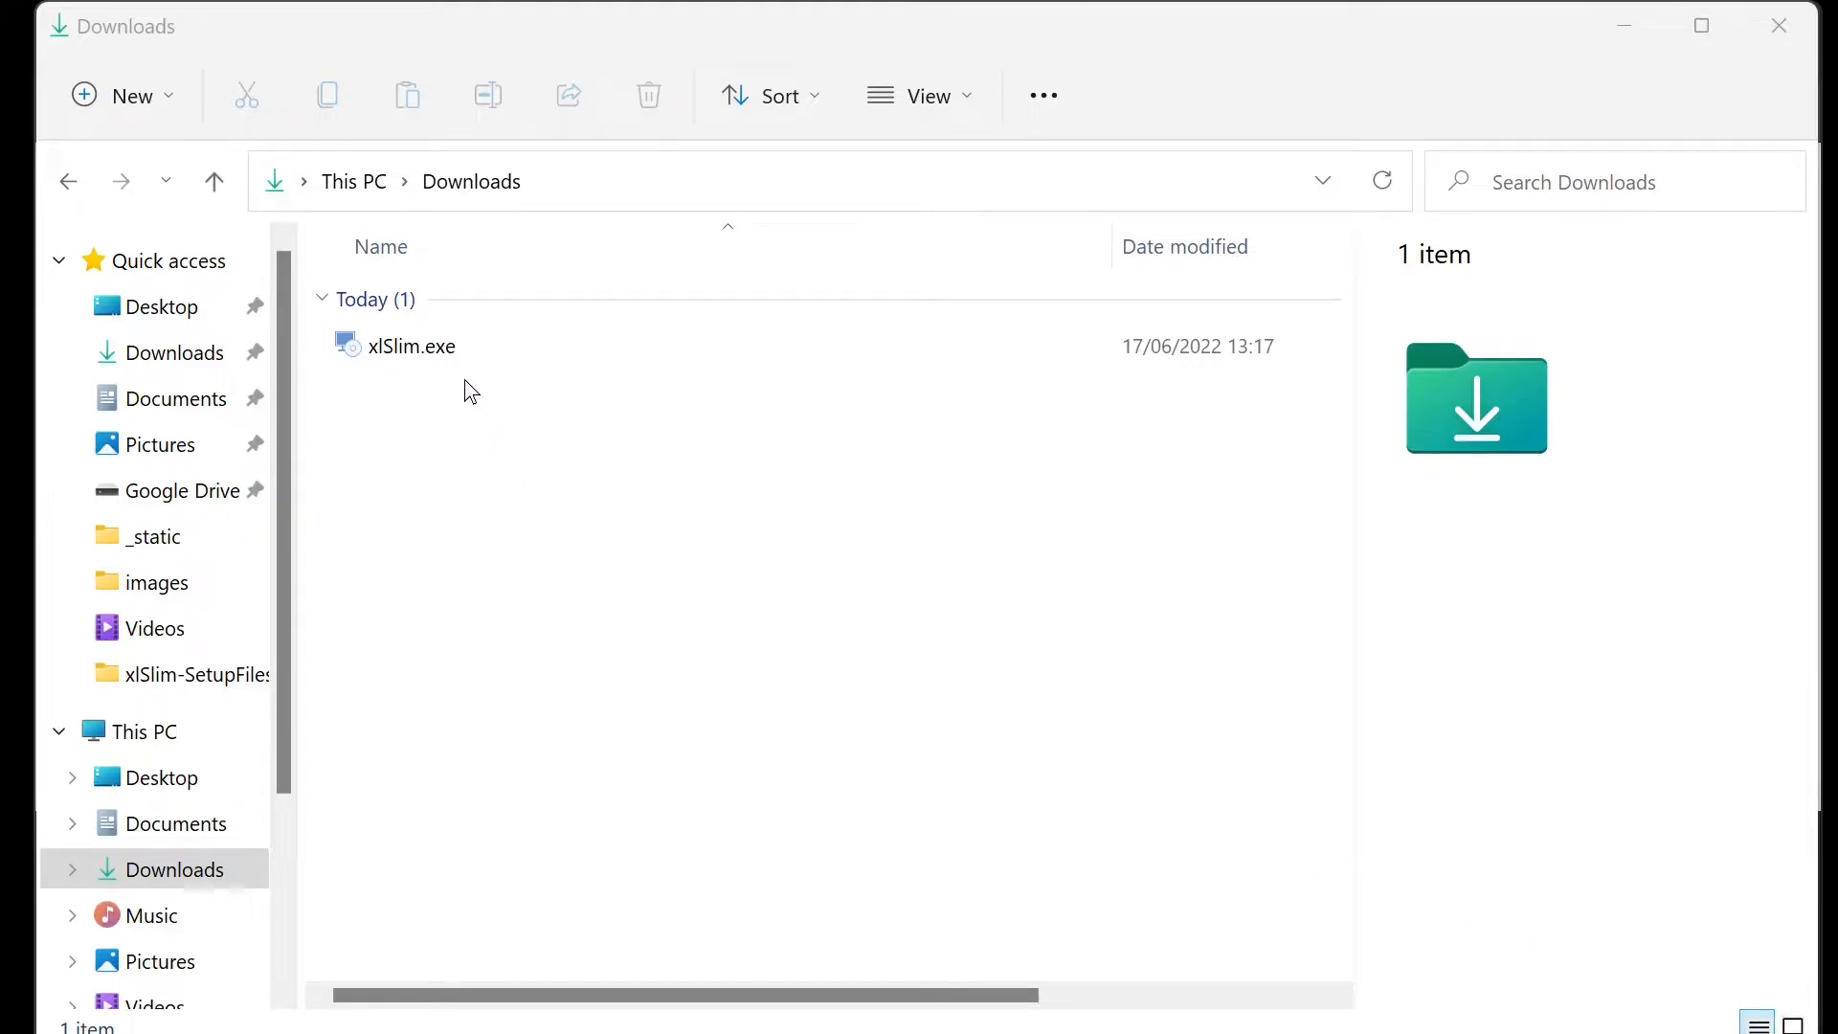
# Step: Inspect the digital signature in the properties of xlSlim.exe, showing the signer's full name, and close the properties
pyautogui.click(451, 358)
pyautogui.rightClick(451, 358)
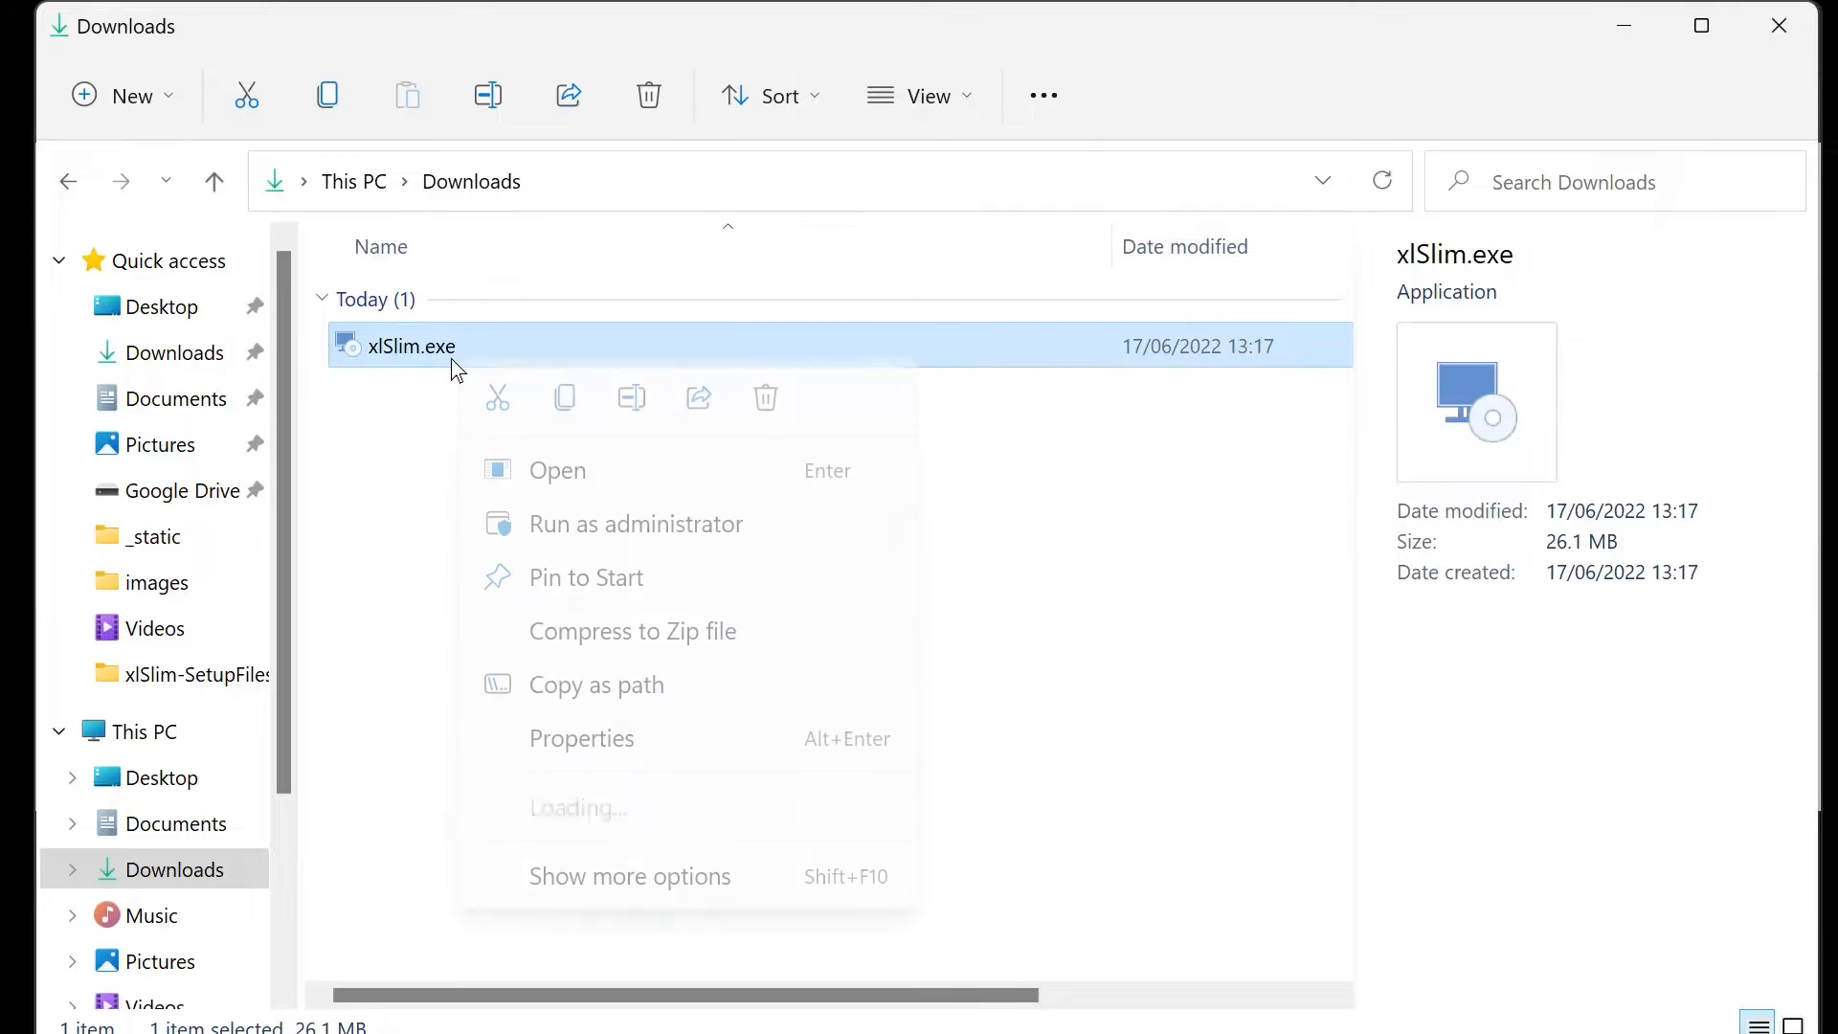
pyautogui.click(643, 741)
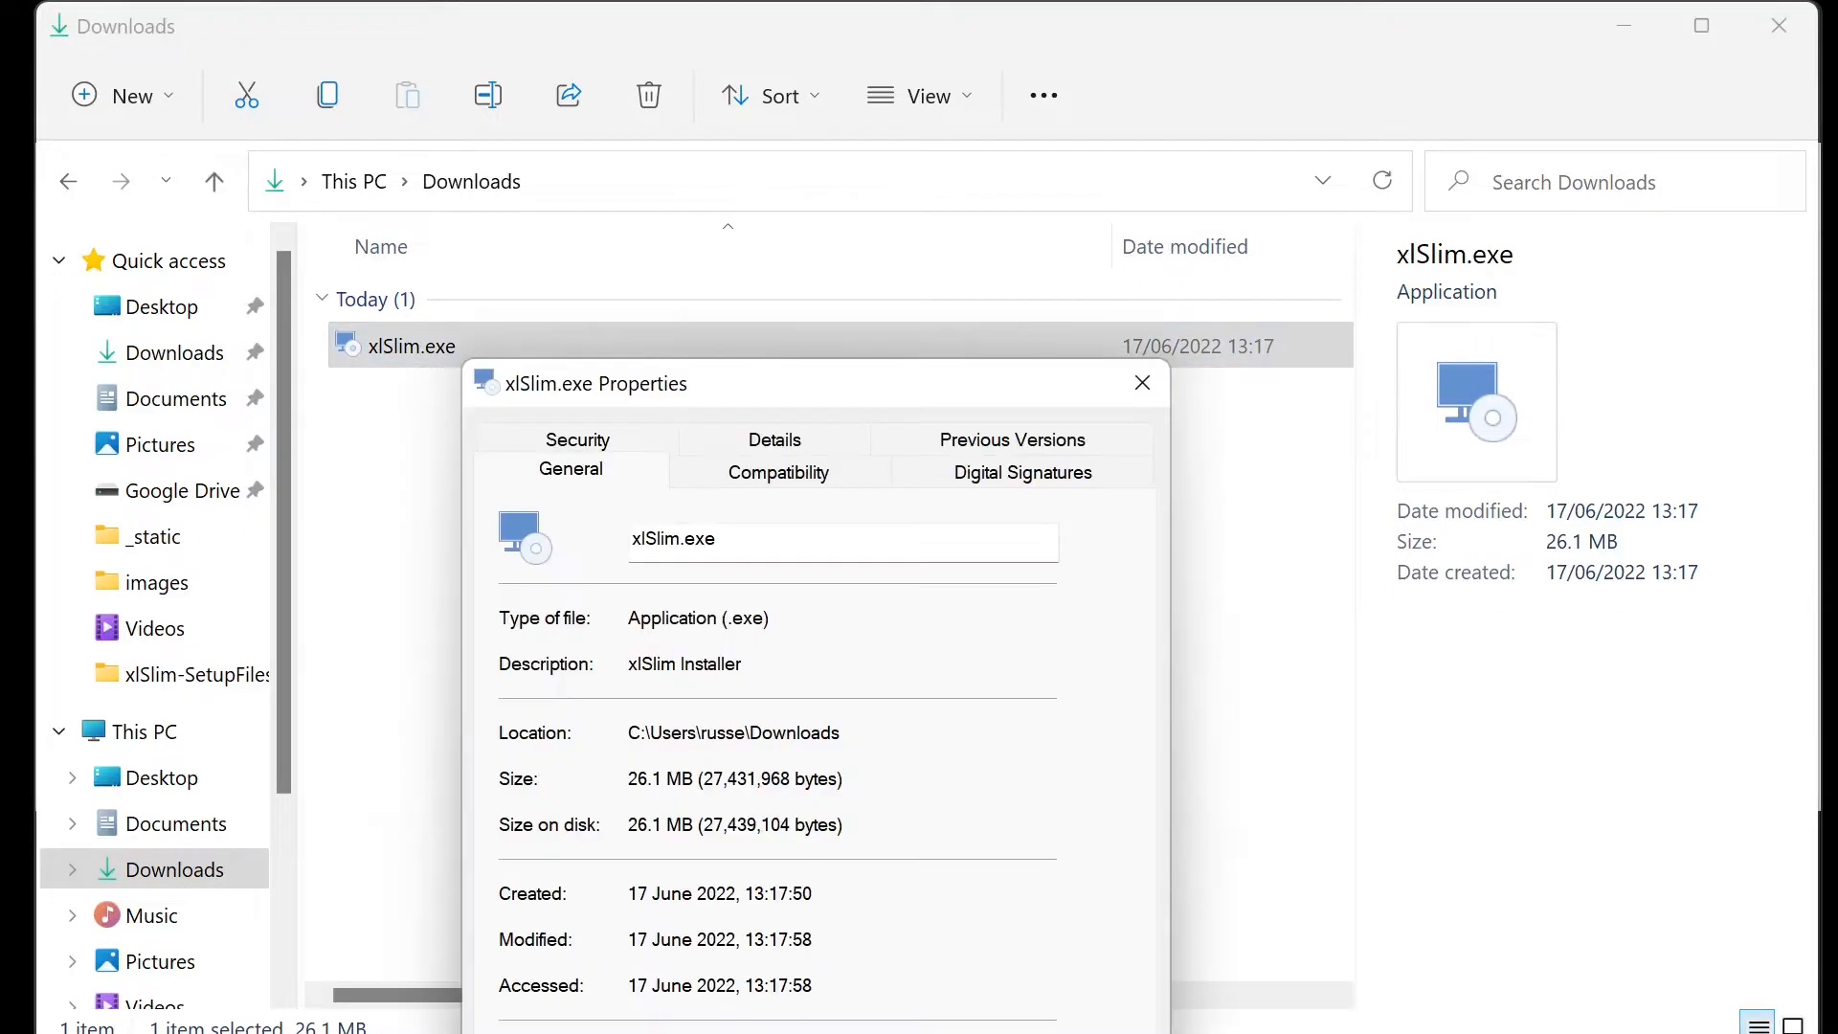
pyautogui.click(972, 476)
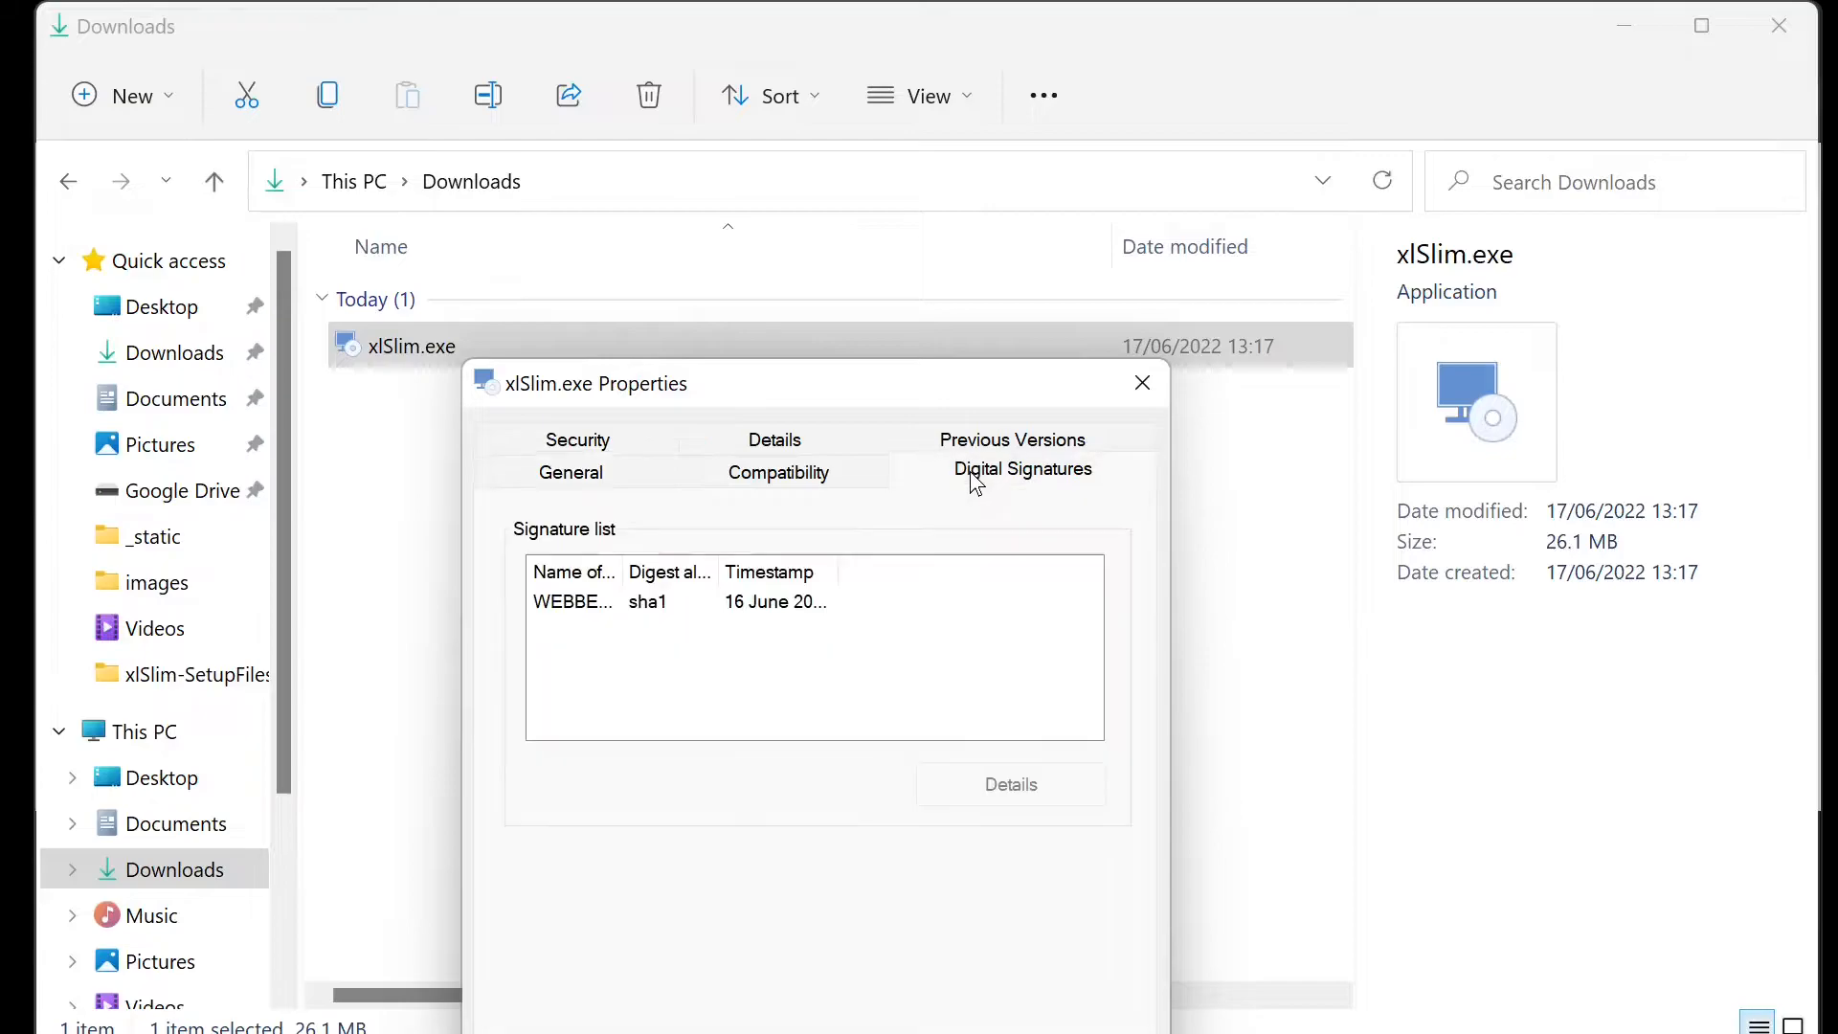
pyautogui.moveTo(624, 565); pyautogui.dragTo(888, 581)
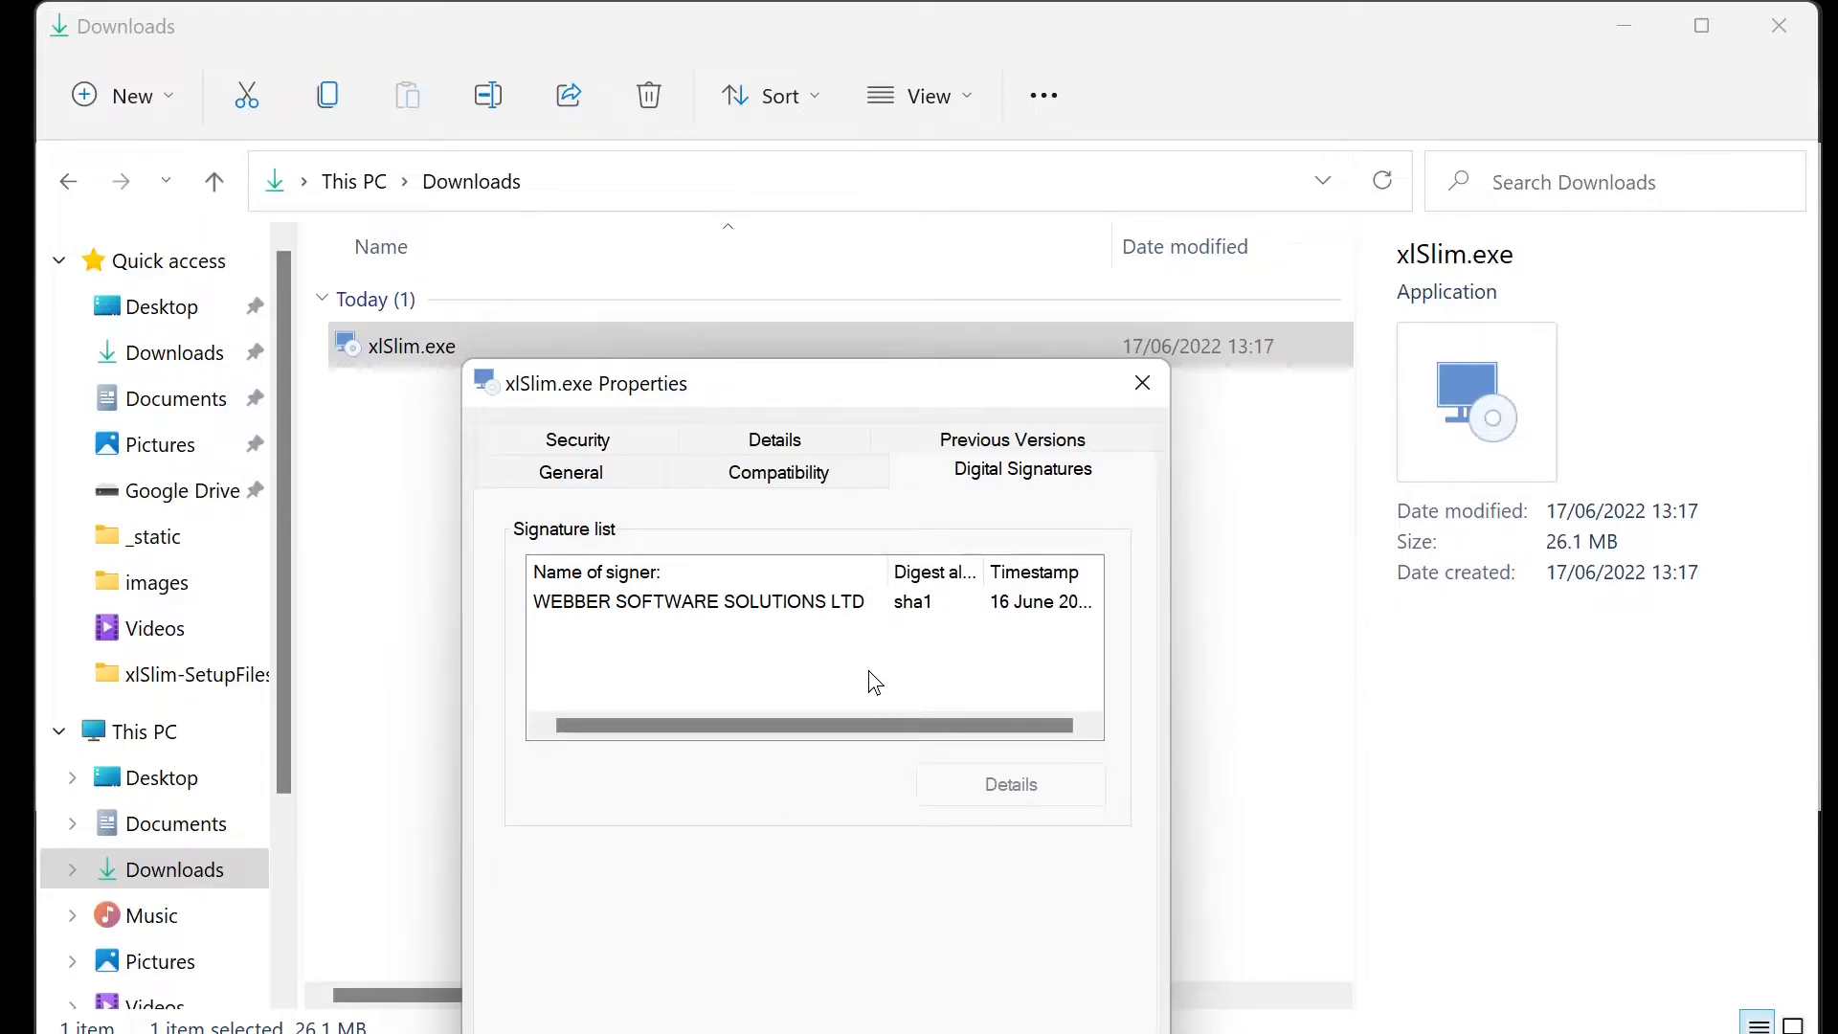
pyautogui.press('Escape')
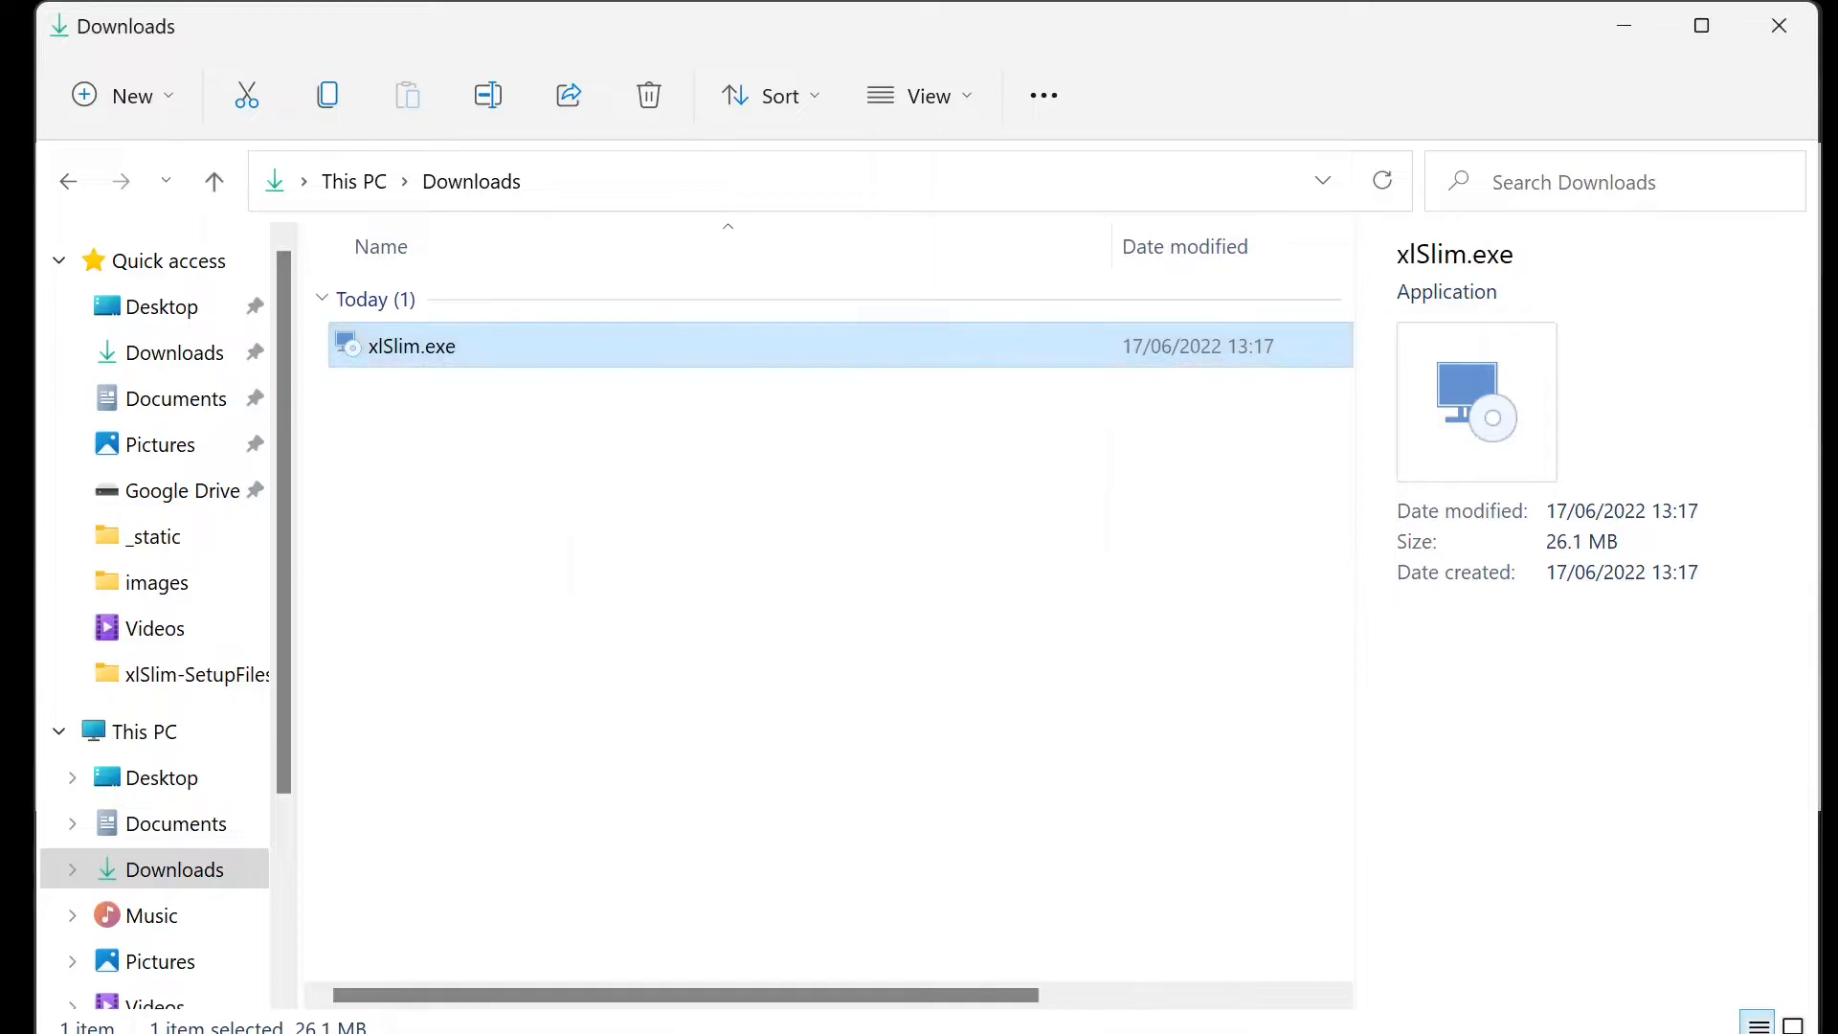
# Step: Install xlSlim from xlSlim.exe in the default location, agreeing to the license terms, and finish setup with Launch xlSlim enabled
pyautogui.doubleClick(431, 354)
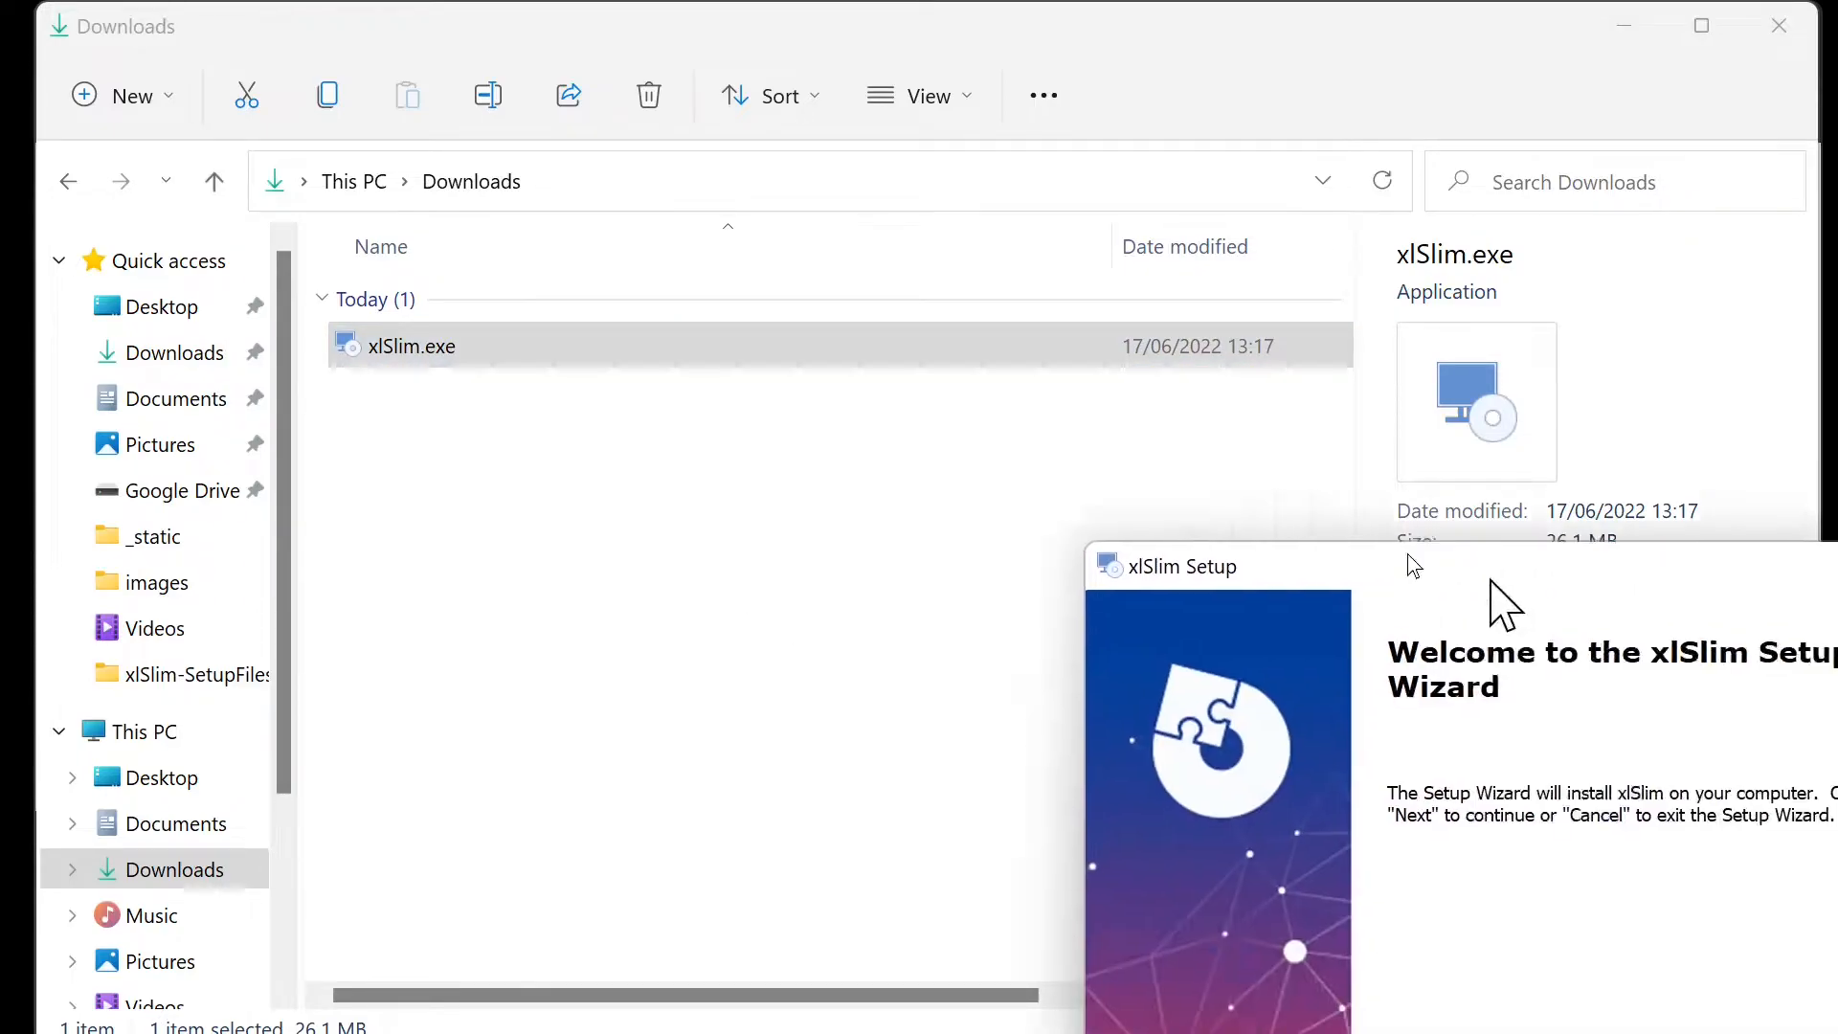
pyautogui.moveTo(857, 343); pyautogui.dragTo(804, 265)
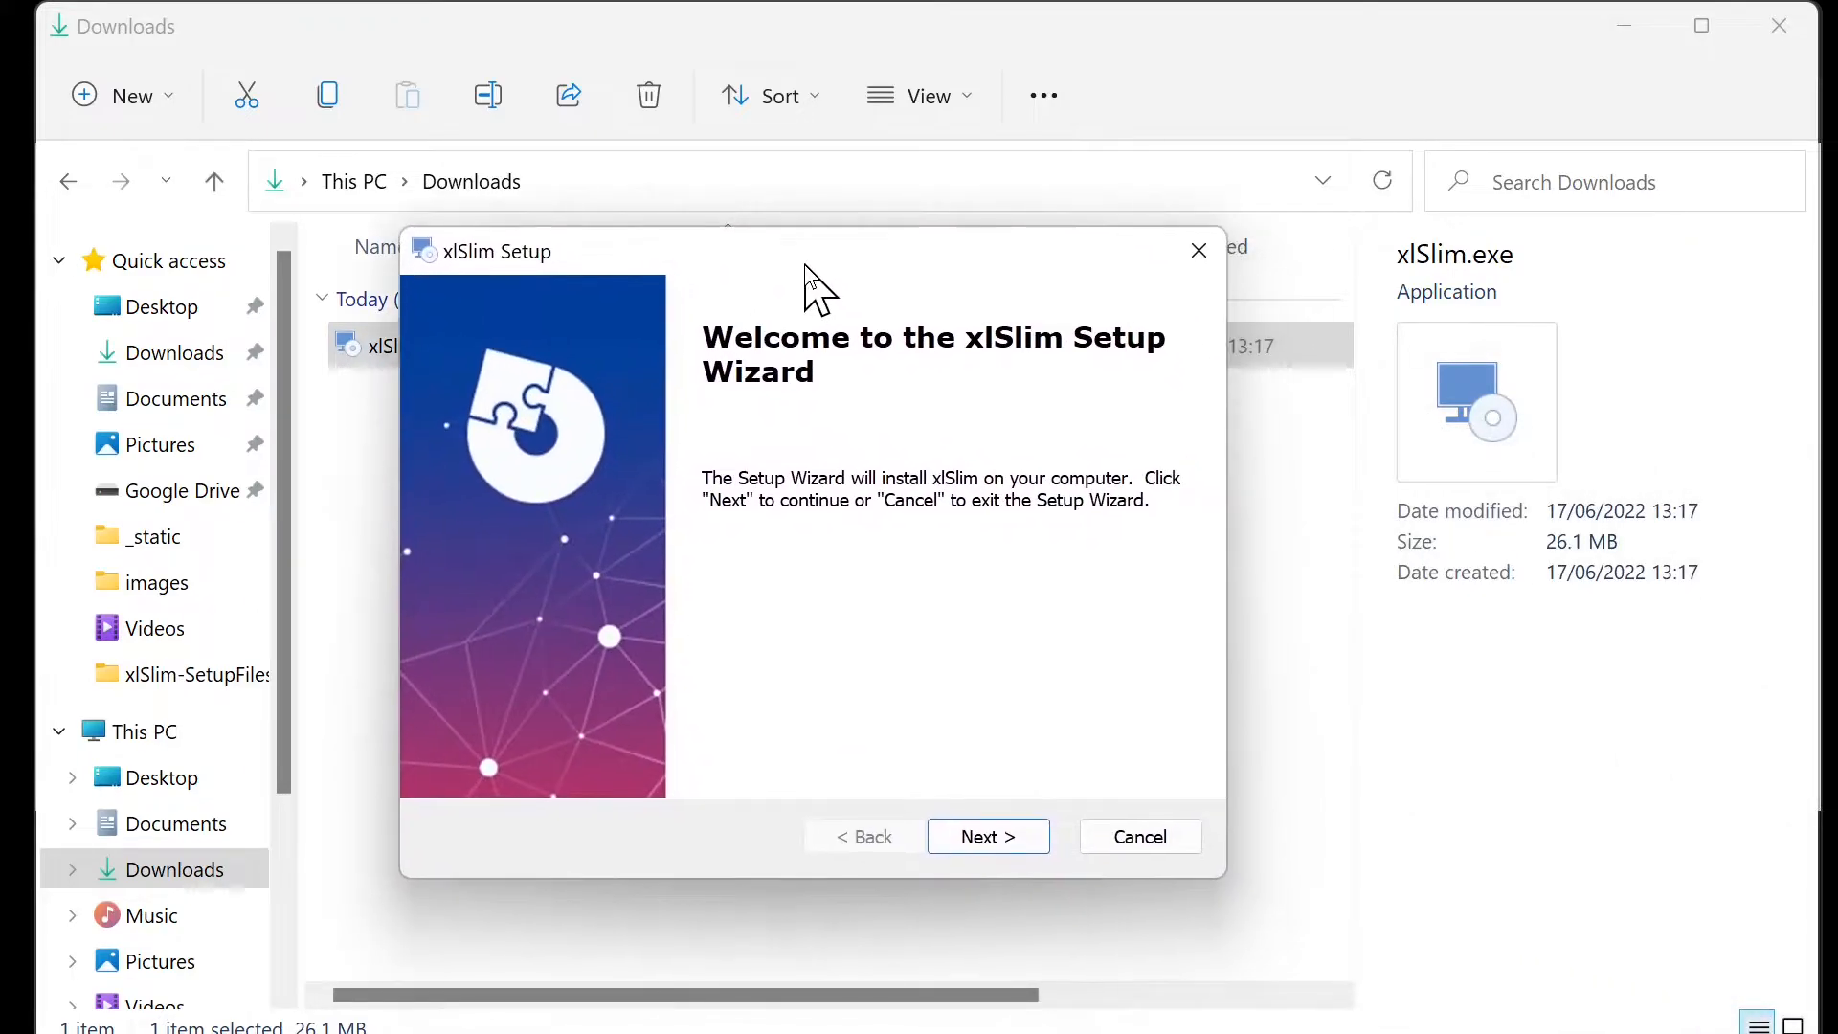
pyautogui.click(1019, 842)
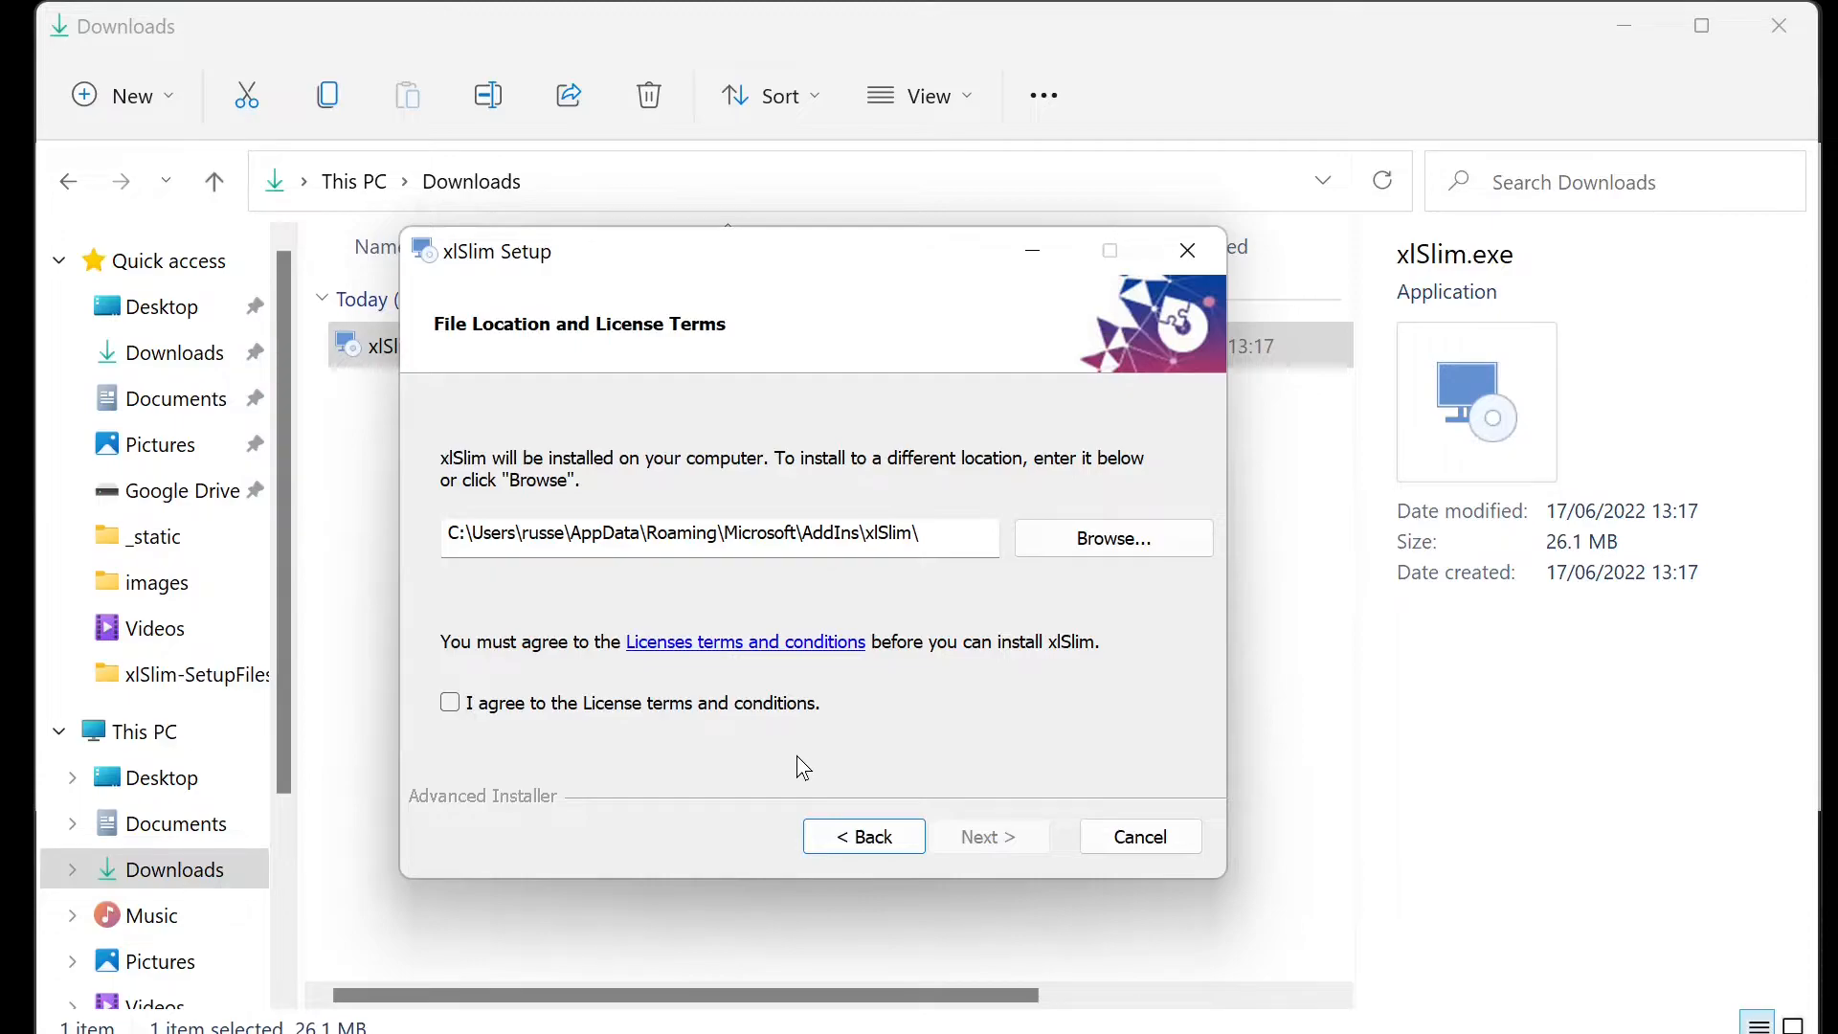
pyautogui.click(449, 706)
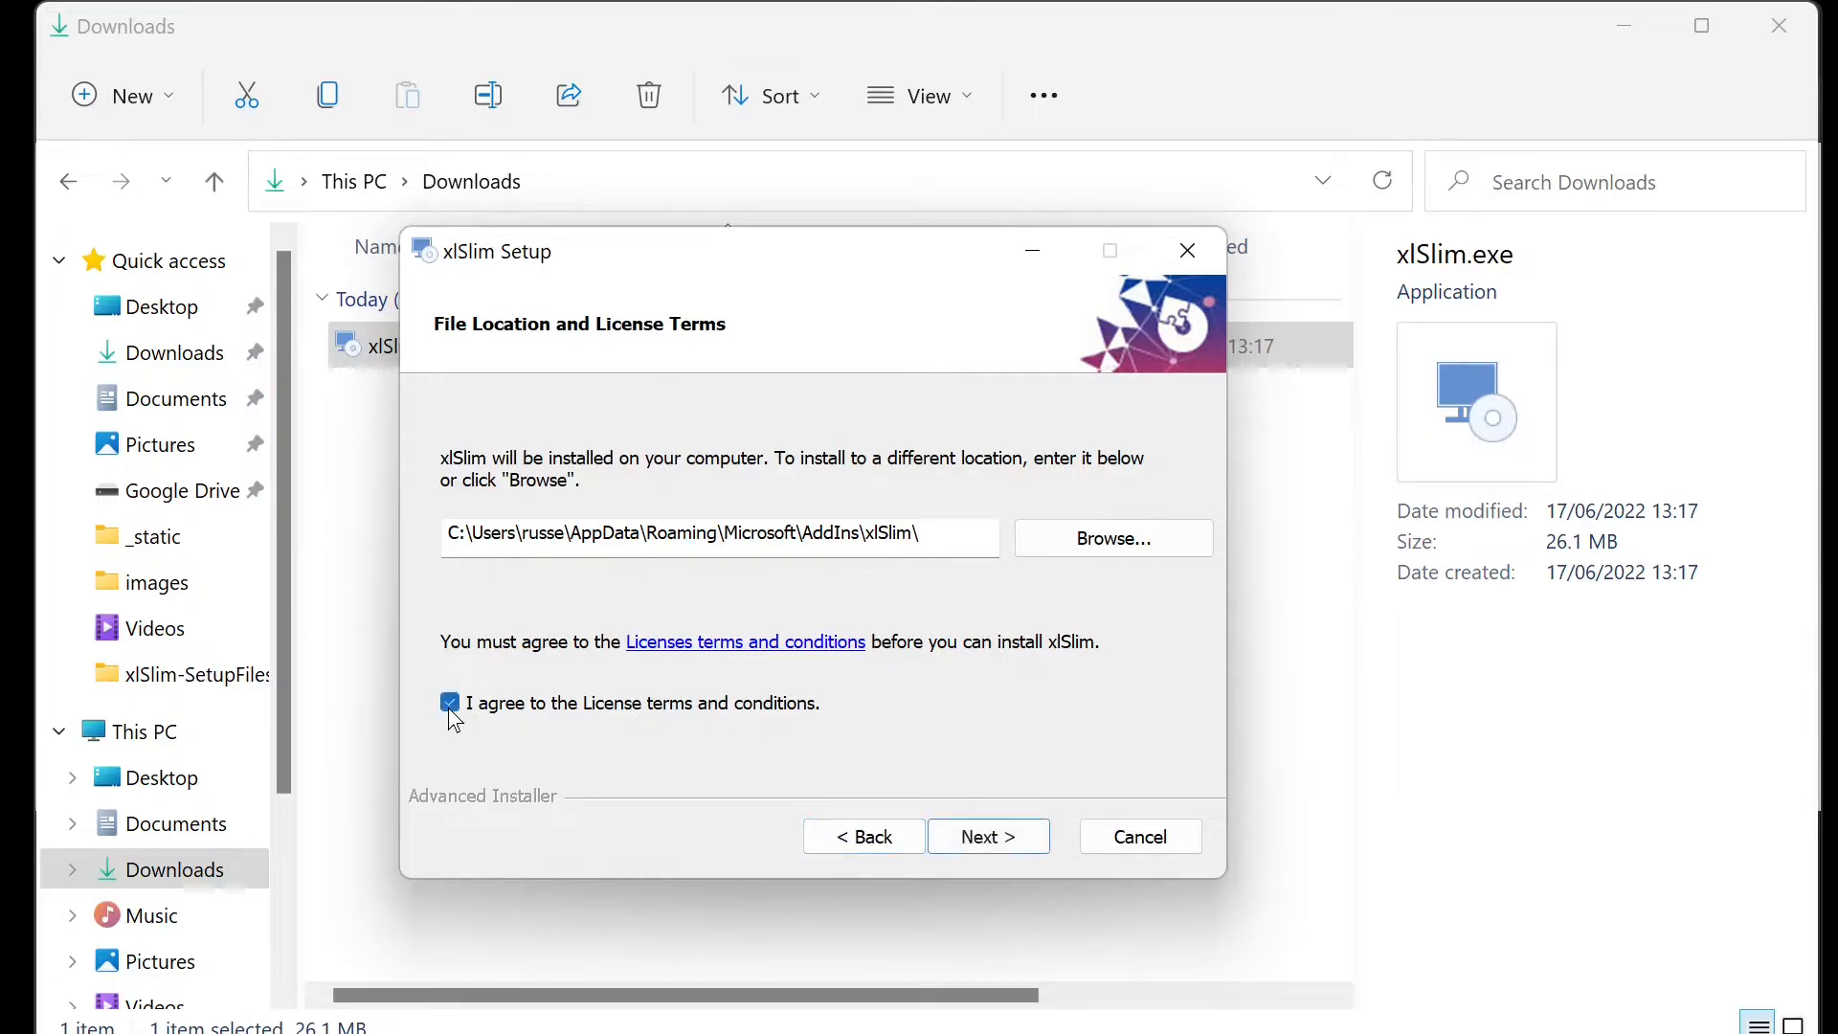
pyautogui.click(955, 845)
pyautogui.click(953, 842)
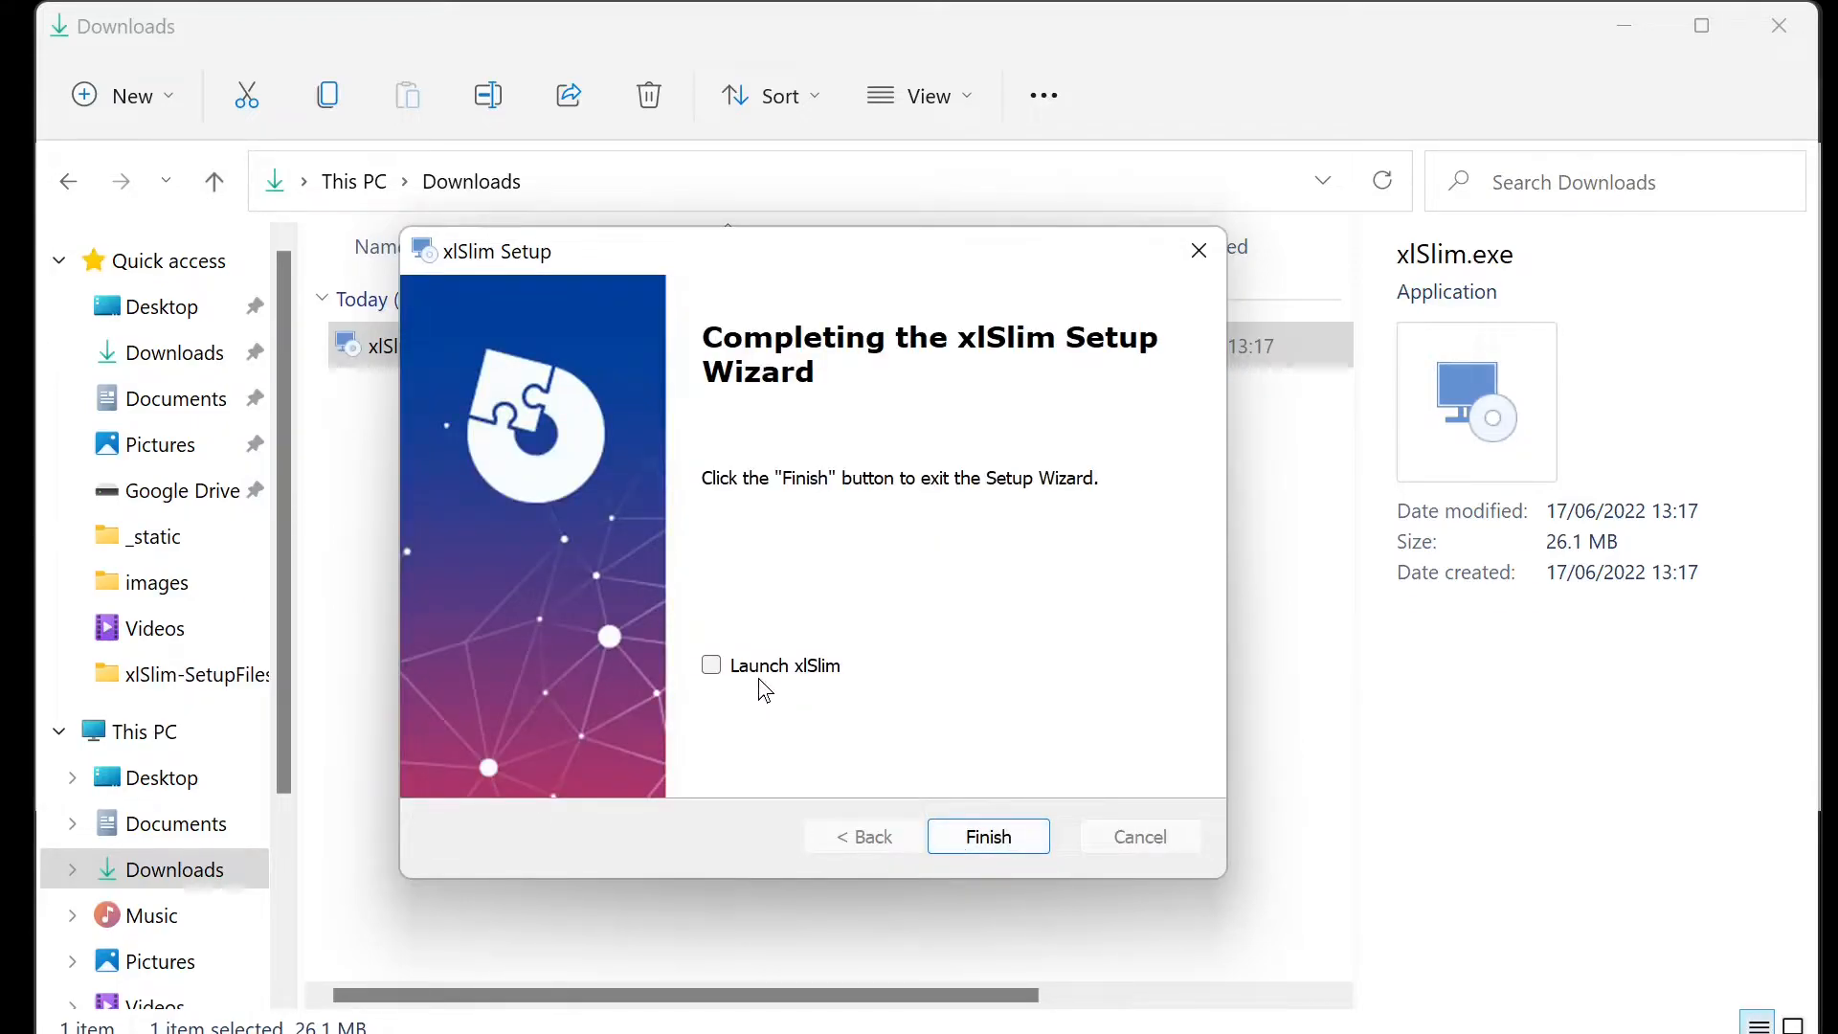
pyautogui.click(711, 666)
pyautogui.click(1007, 835)
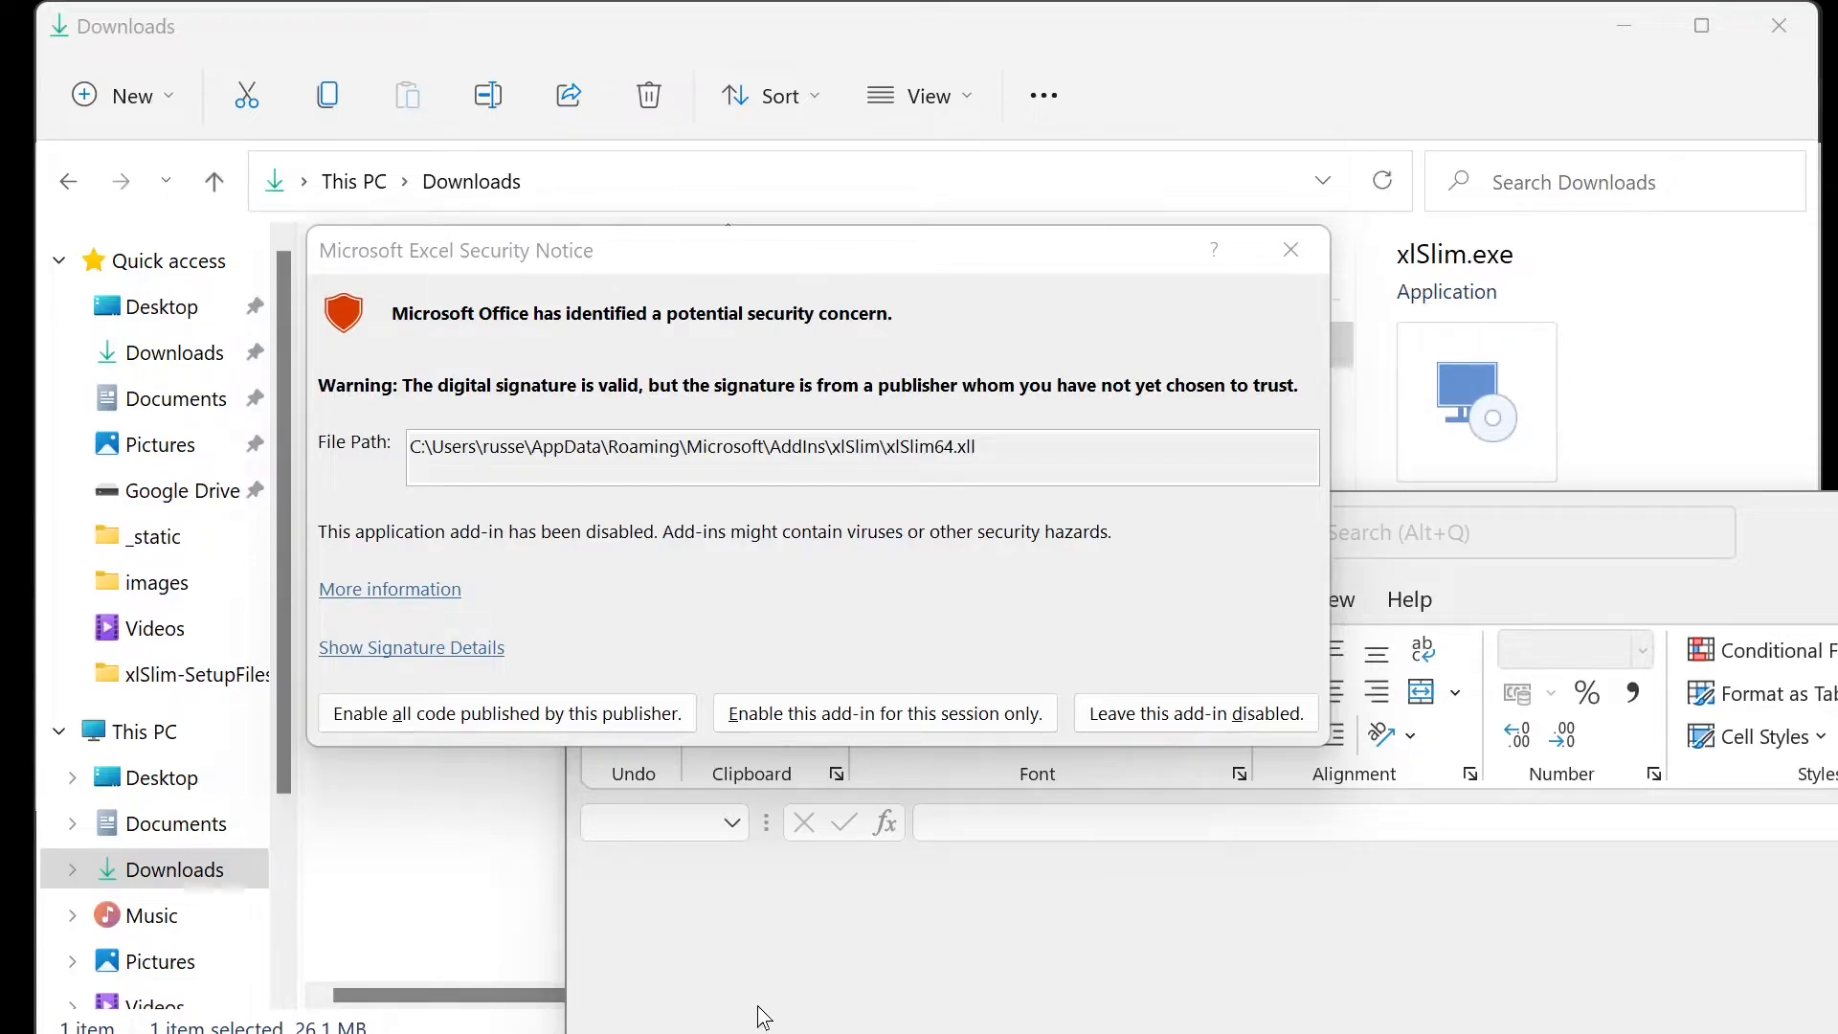
# Step: Examine the signature details and certificate of the xlSlim64.xll add-in from the Excel security notice, and close them
pyautogui.click(688, 582)
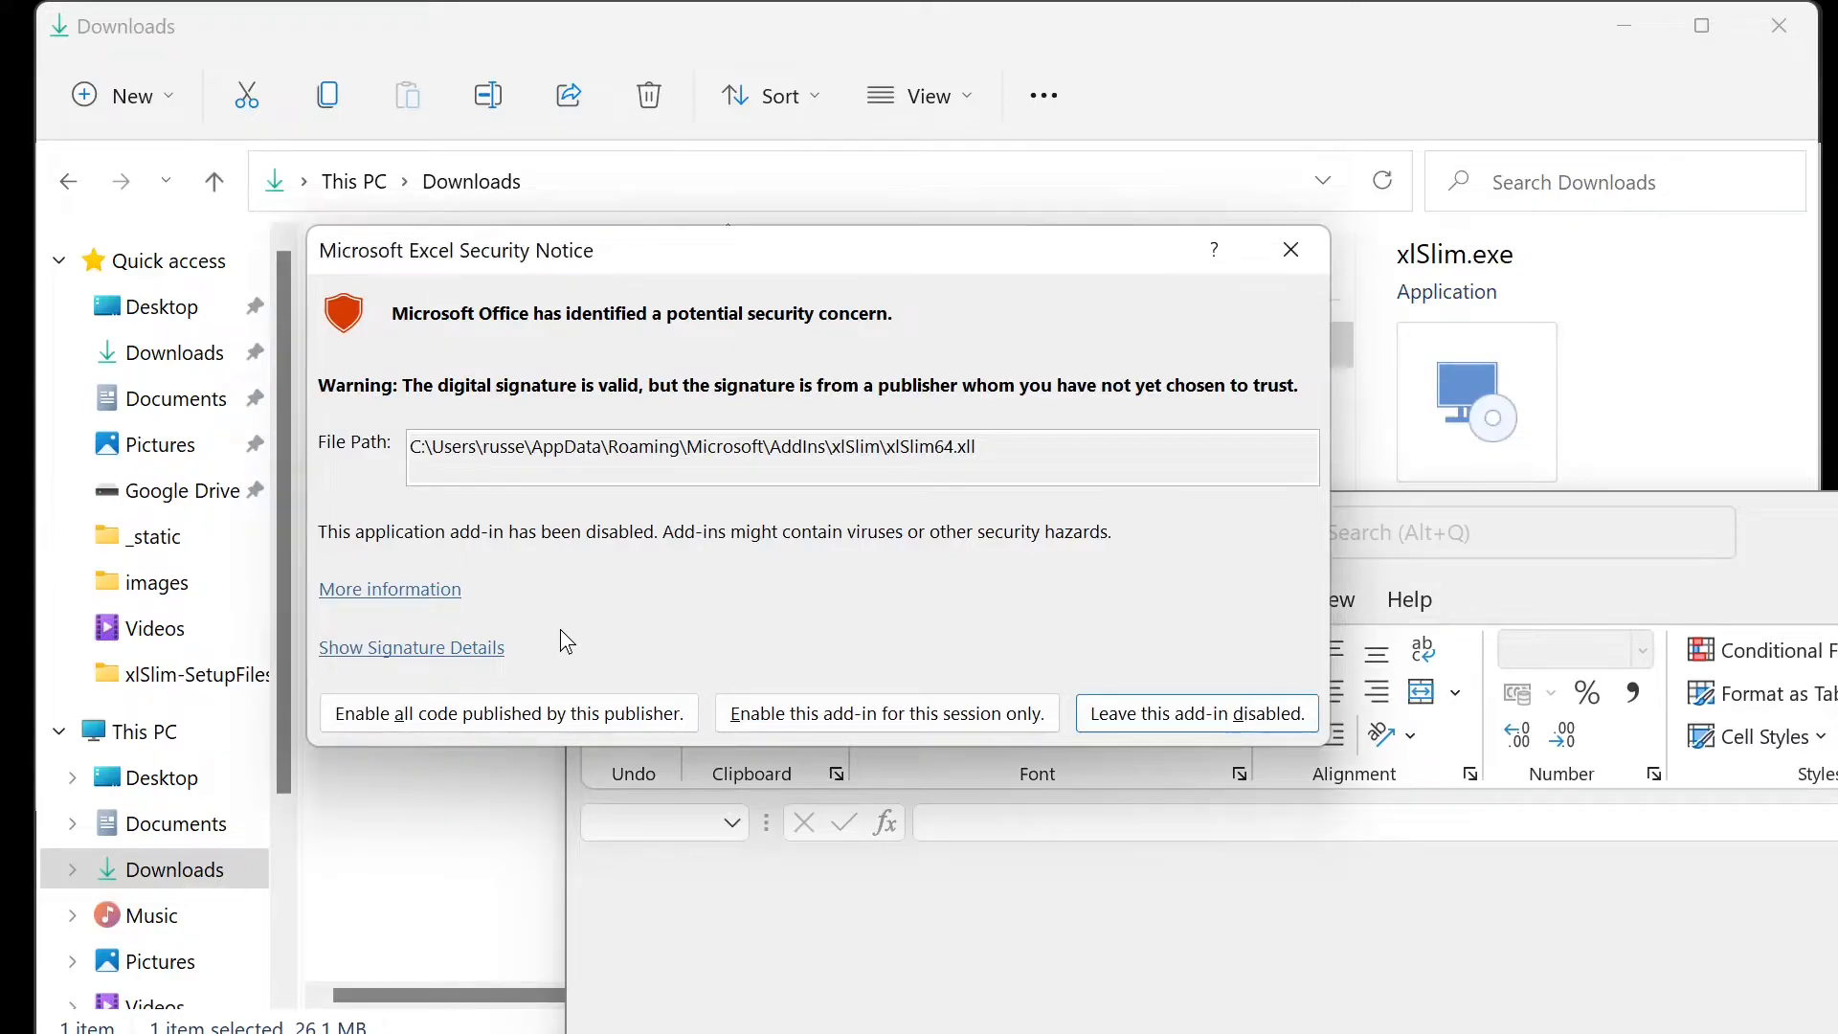
pyautogui.click(427, 649)
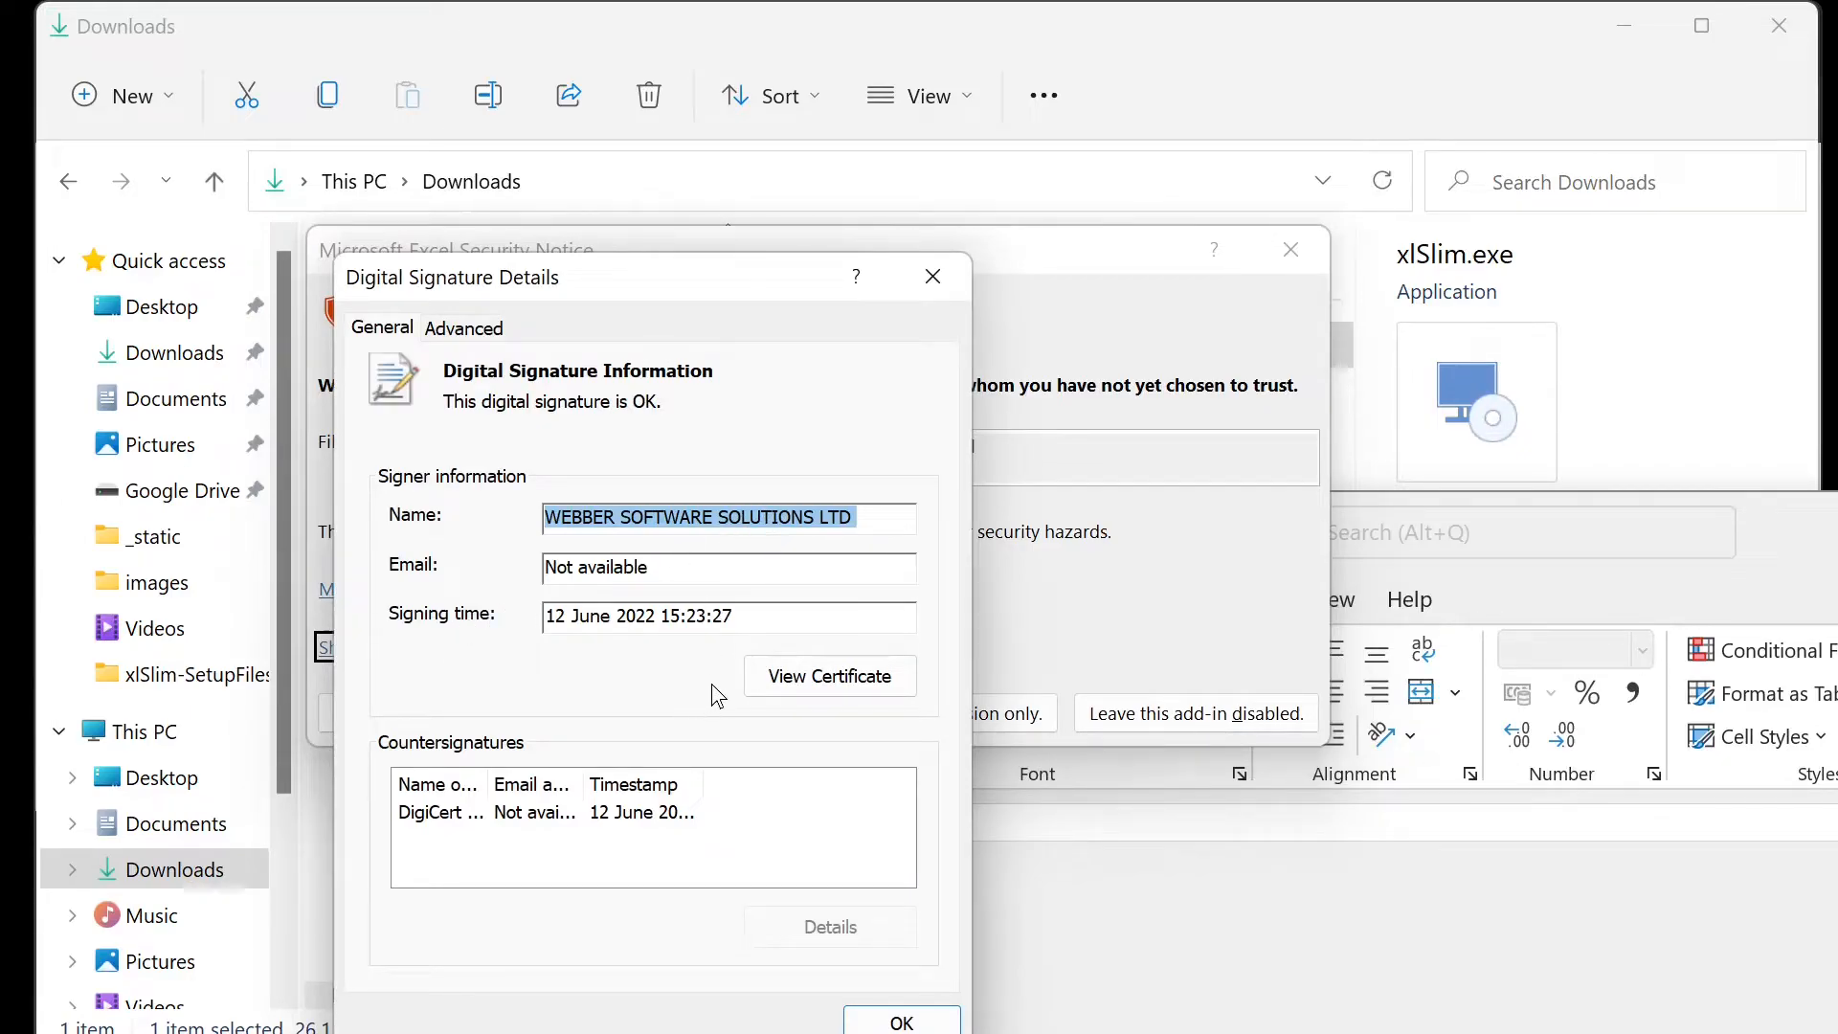
pyautogui.moveTo(489, 779); pyautogui.dragTo(595, 761)
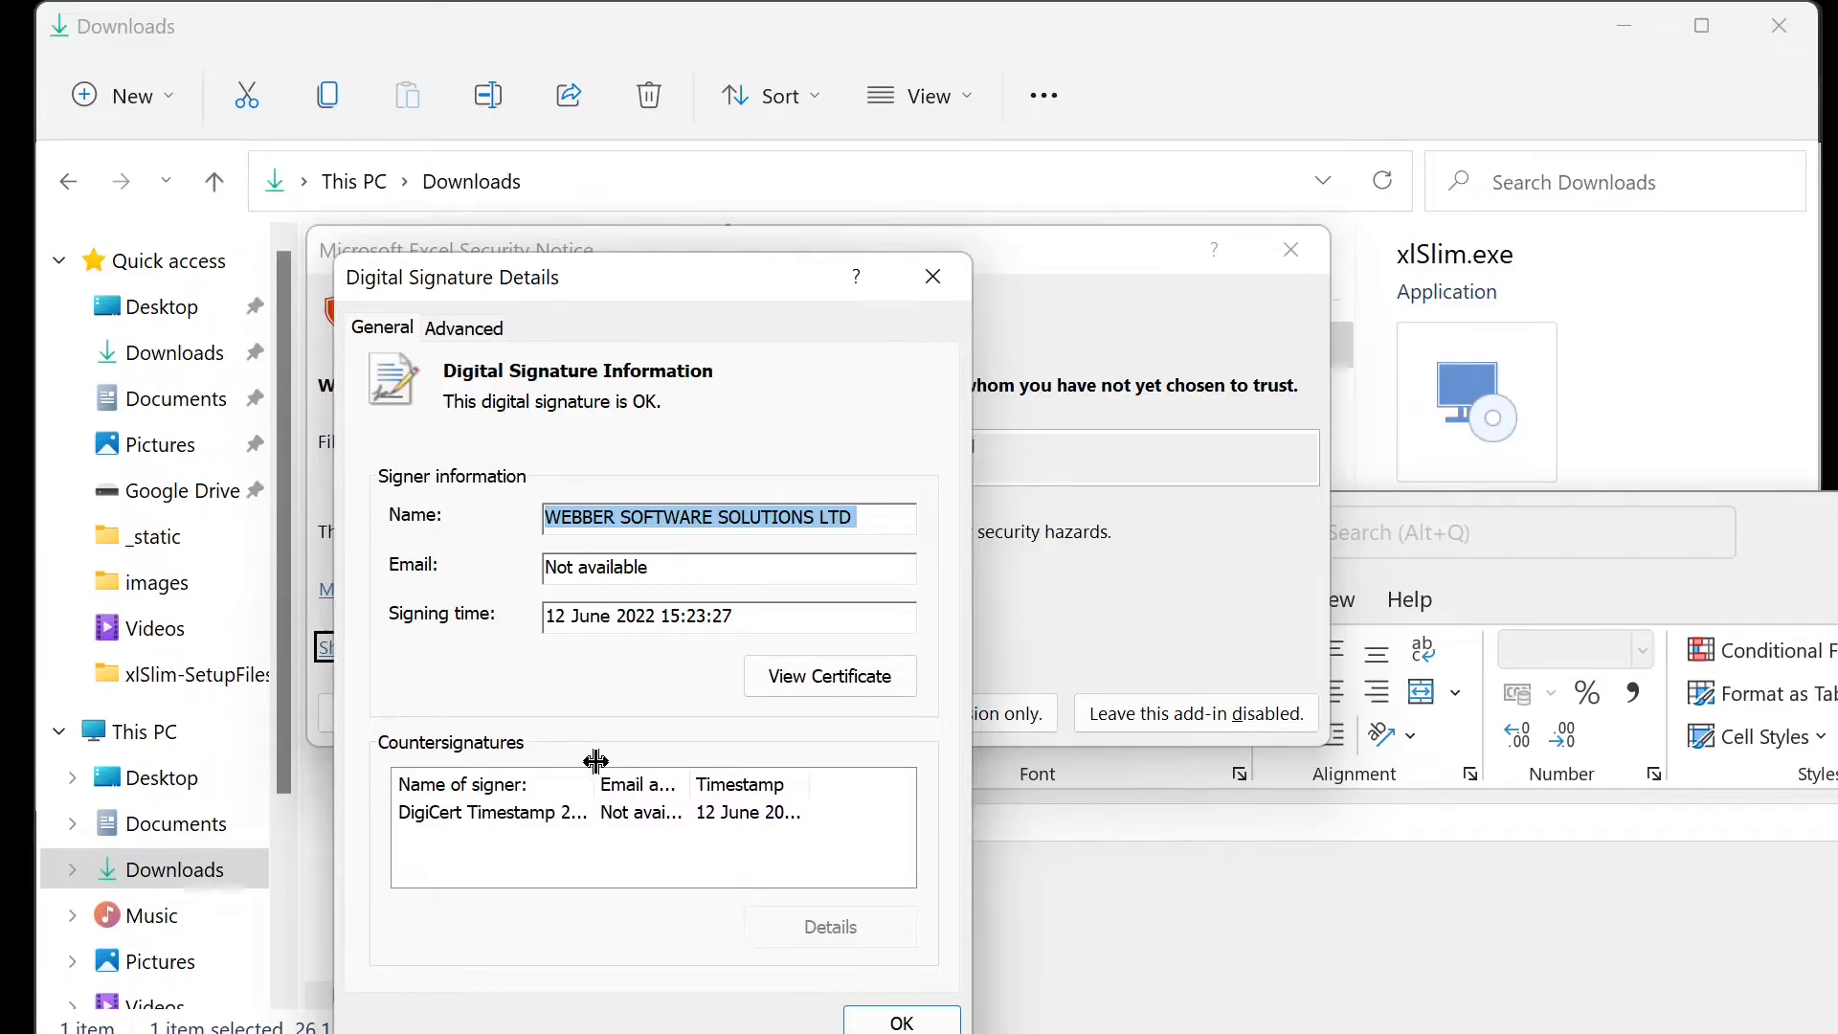
pyautogui.click(777, 686)
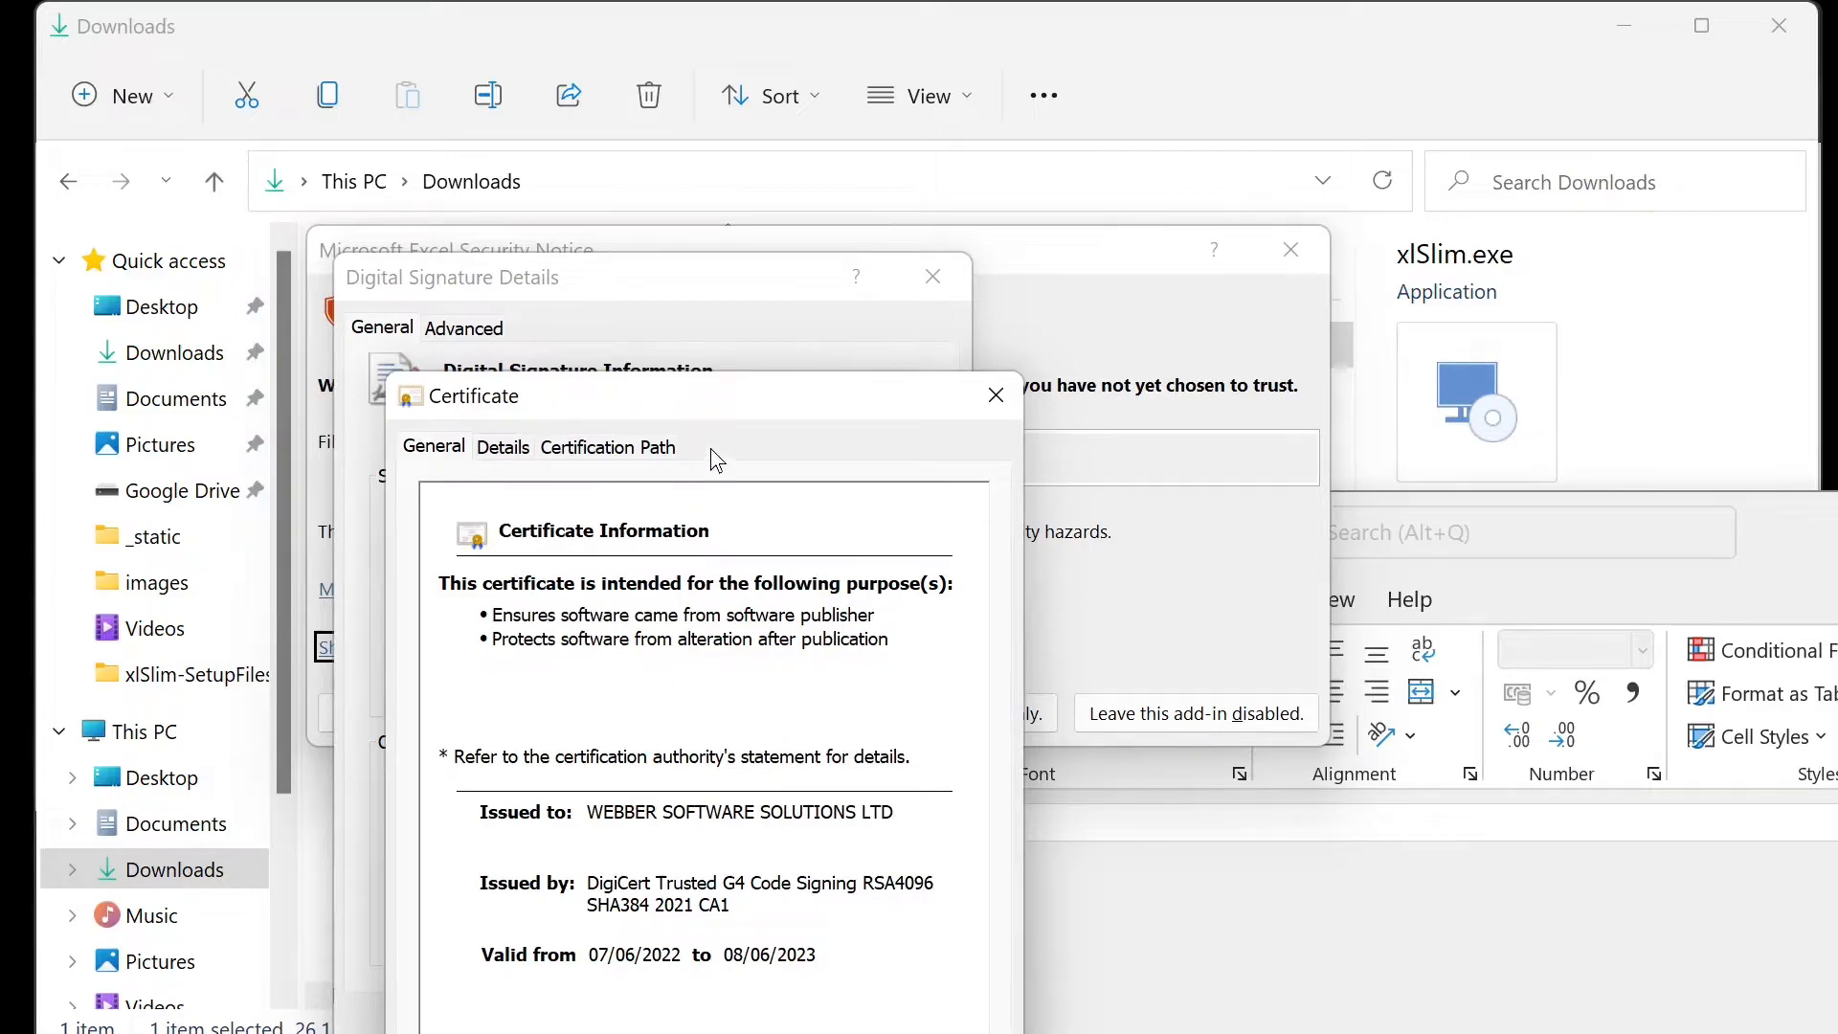
pyautogui.moveTo(732, 396); pyautogui.dragTo(682, 169)
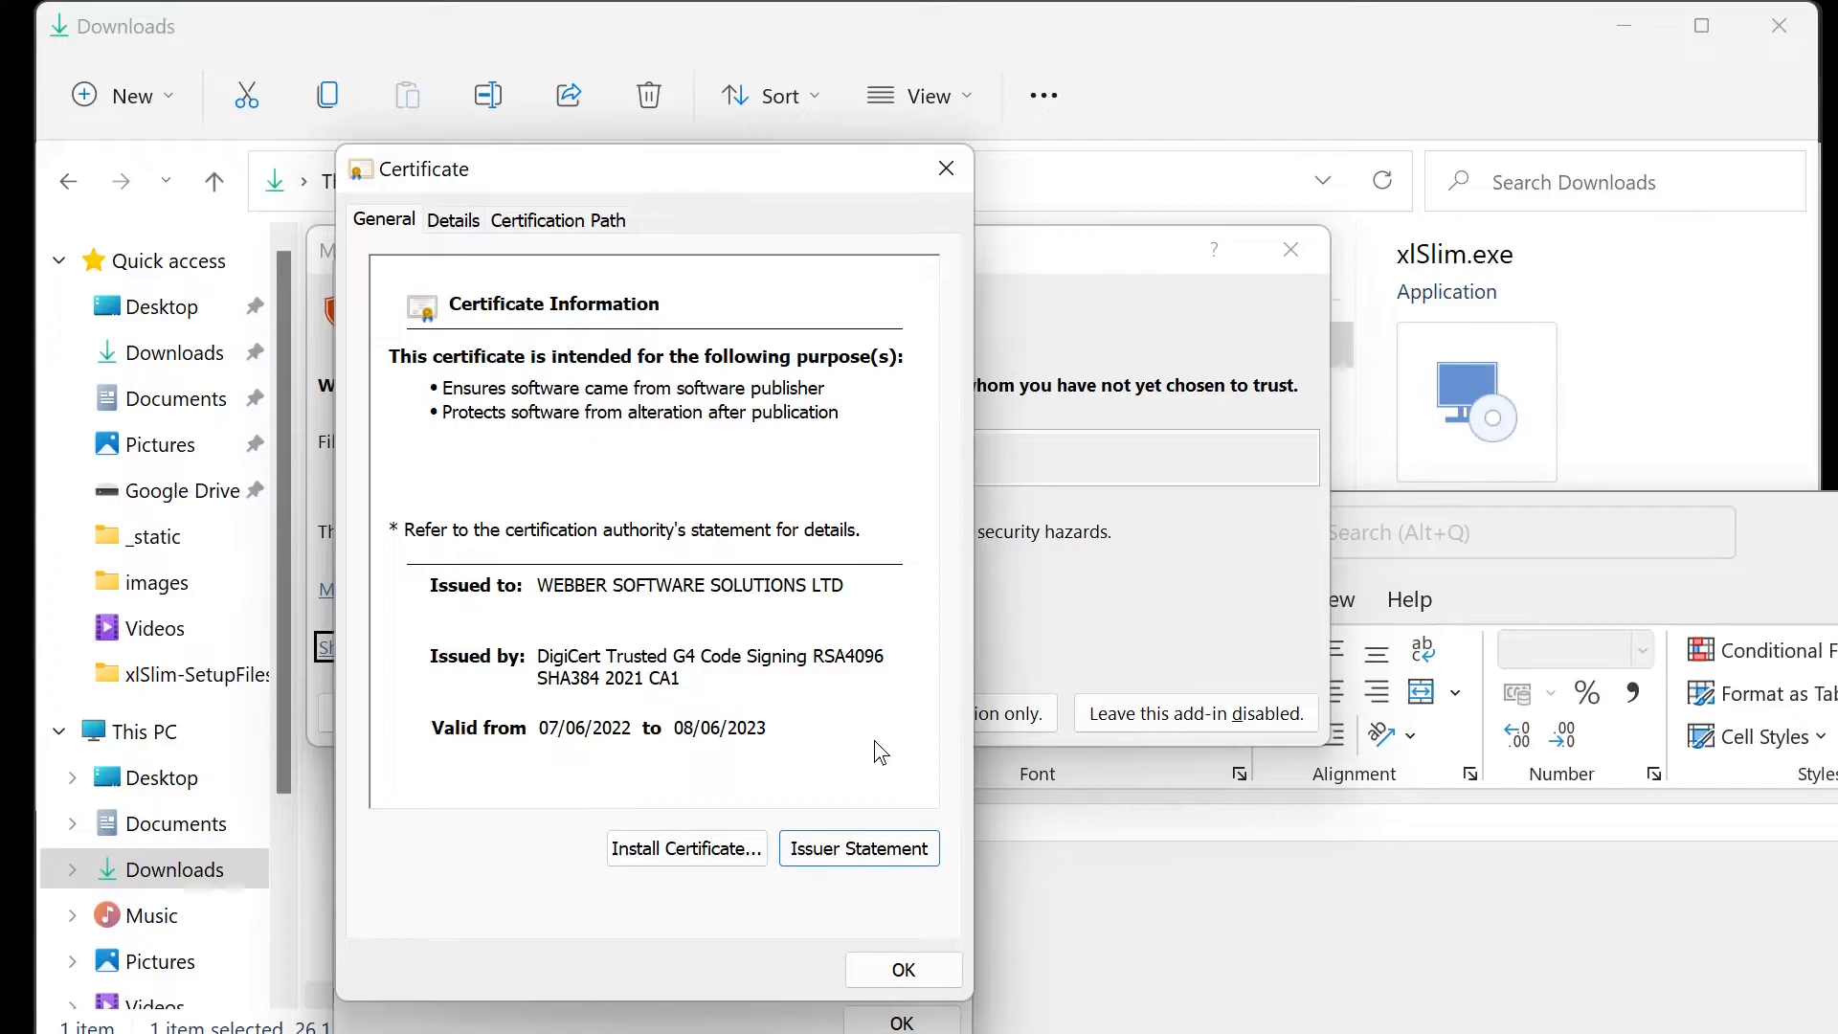
pyautogui.click(879, 972)
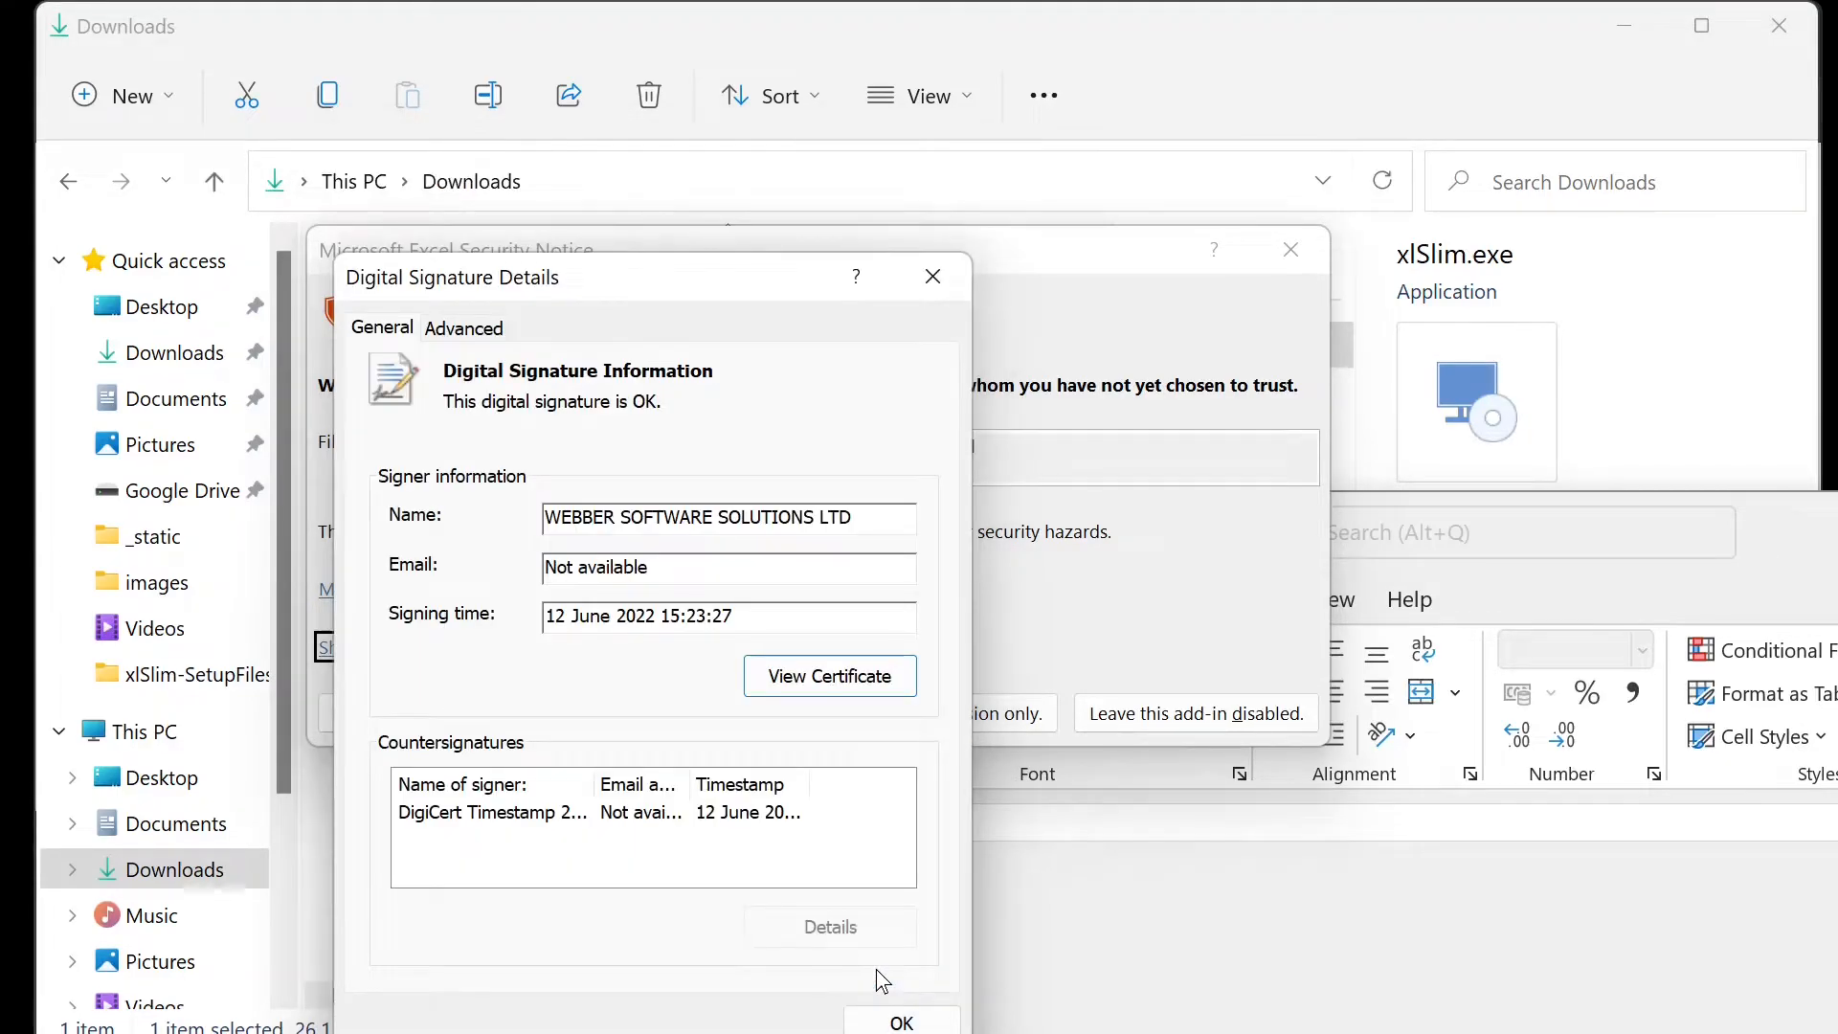
pyautogui.click(886, 1020)
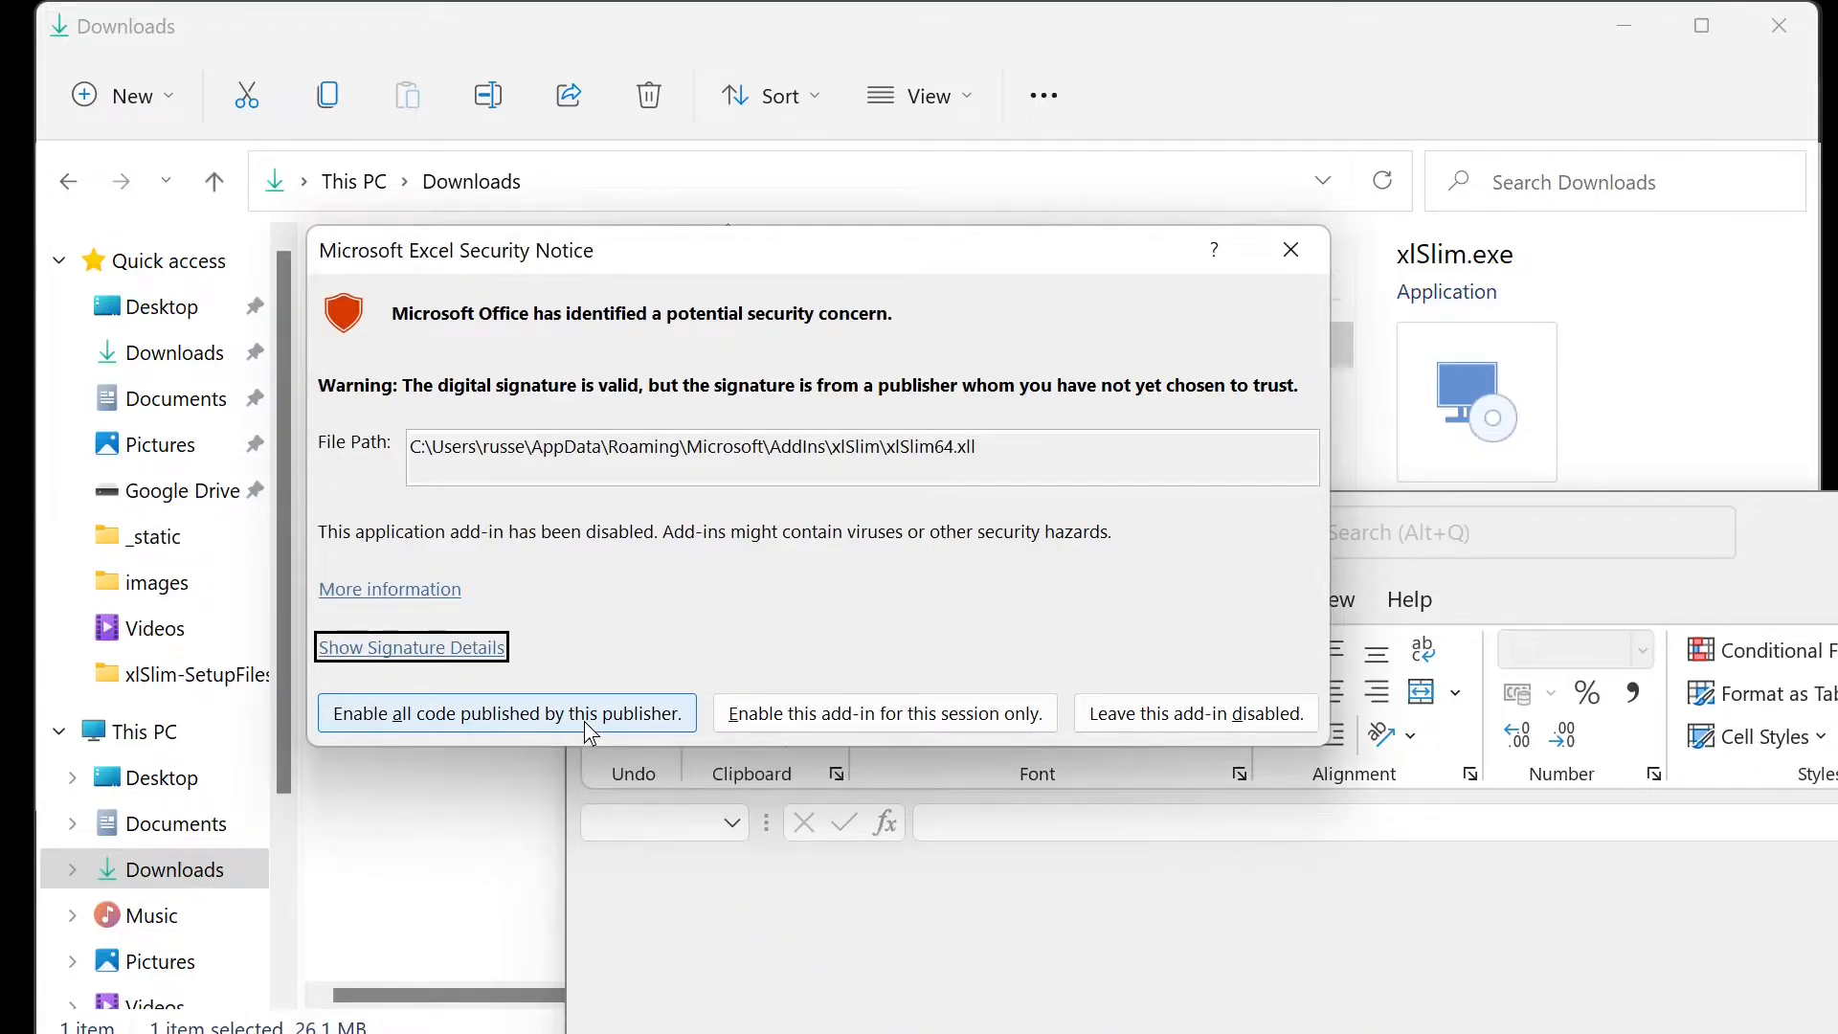
# Step: Enable all code published by the xlSlim add-in's publisher and bring the Excel workbook window fully into view
pyautogui.click(584, 721)
pyautogui.moveTo(1067, 559); pyautogui.dragTo(617, 26)
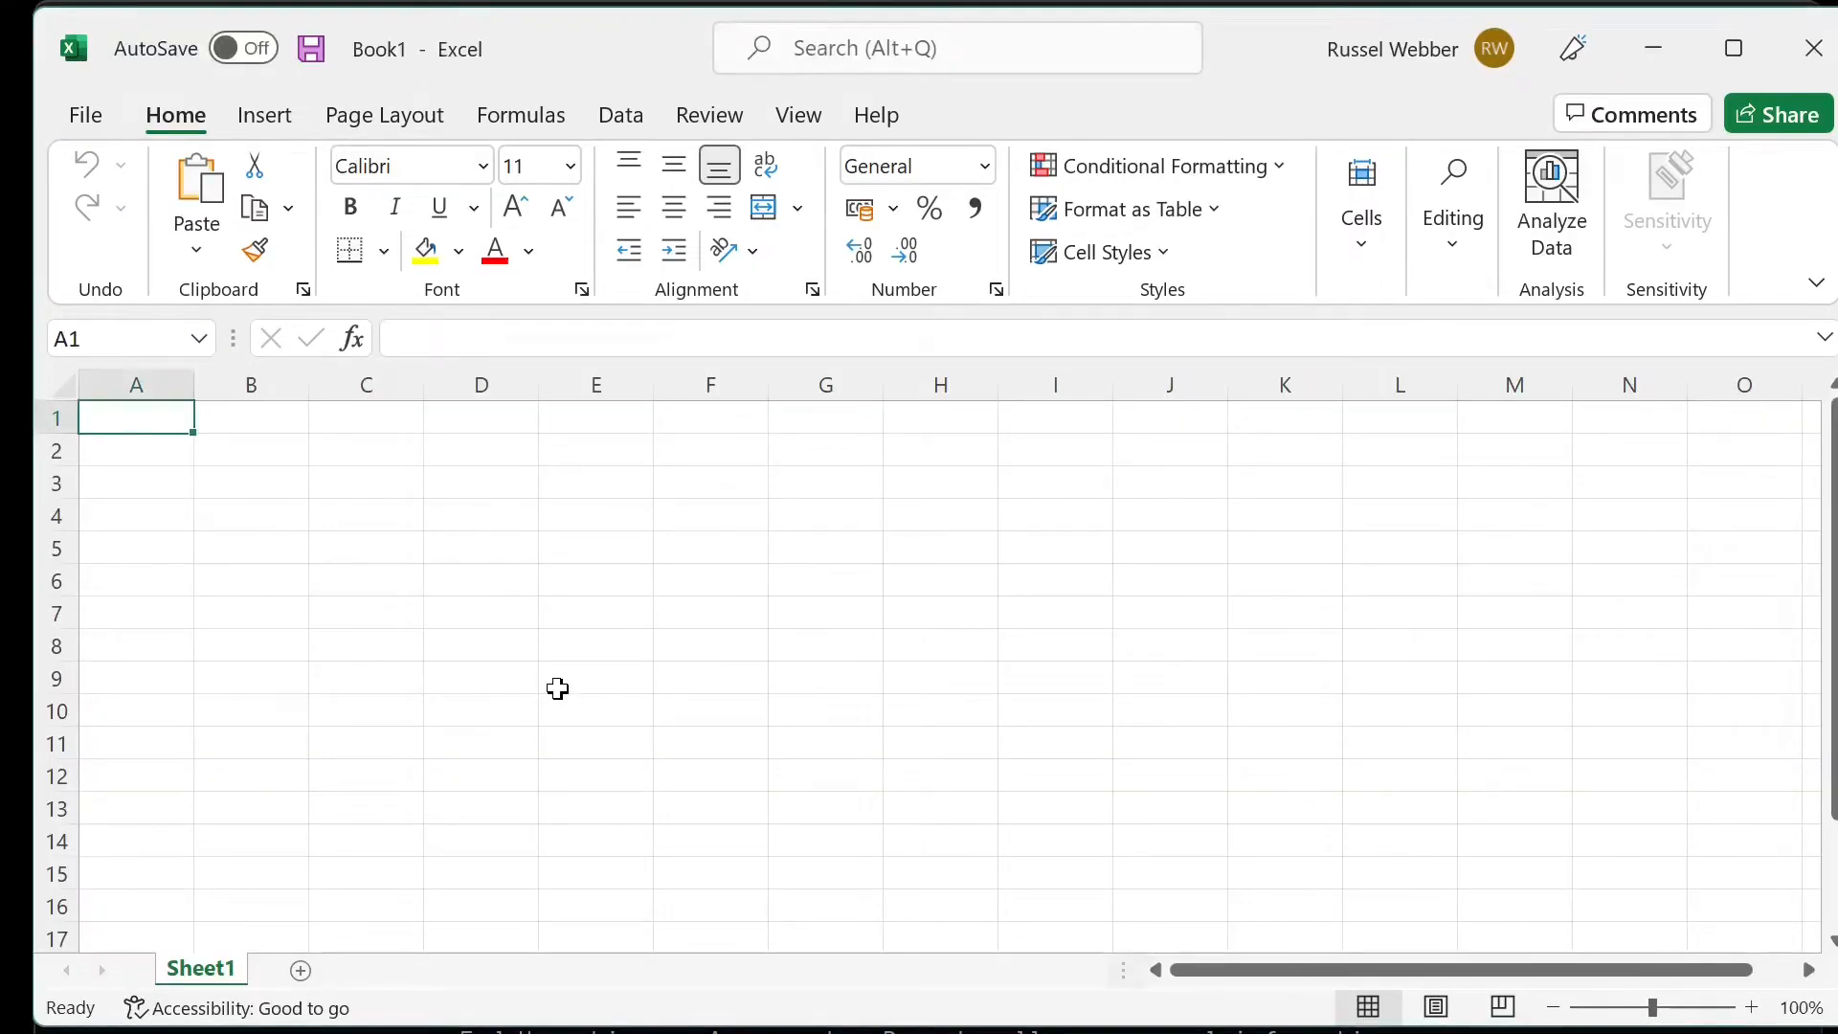
# Step: Enter the formula =IsPremiumLicensed() in cell A1 to check the premium license status
pyautogui.write('=')
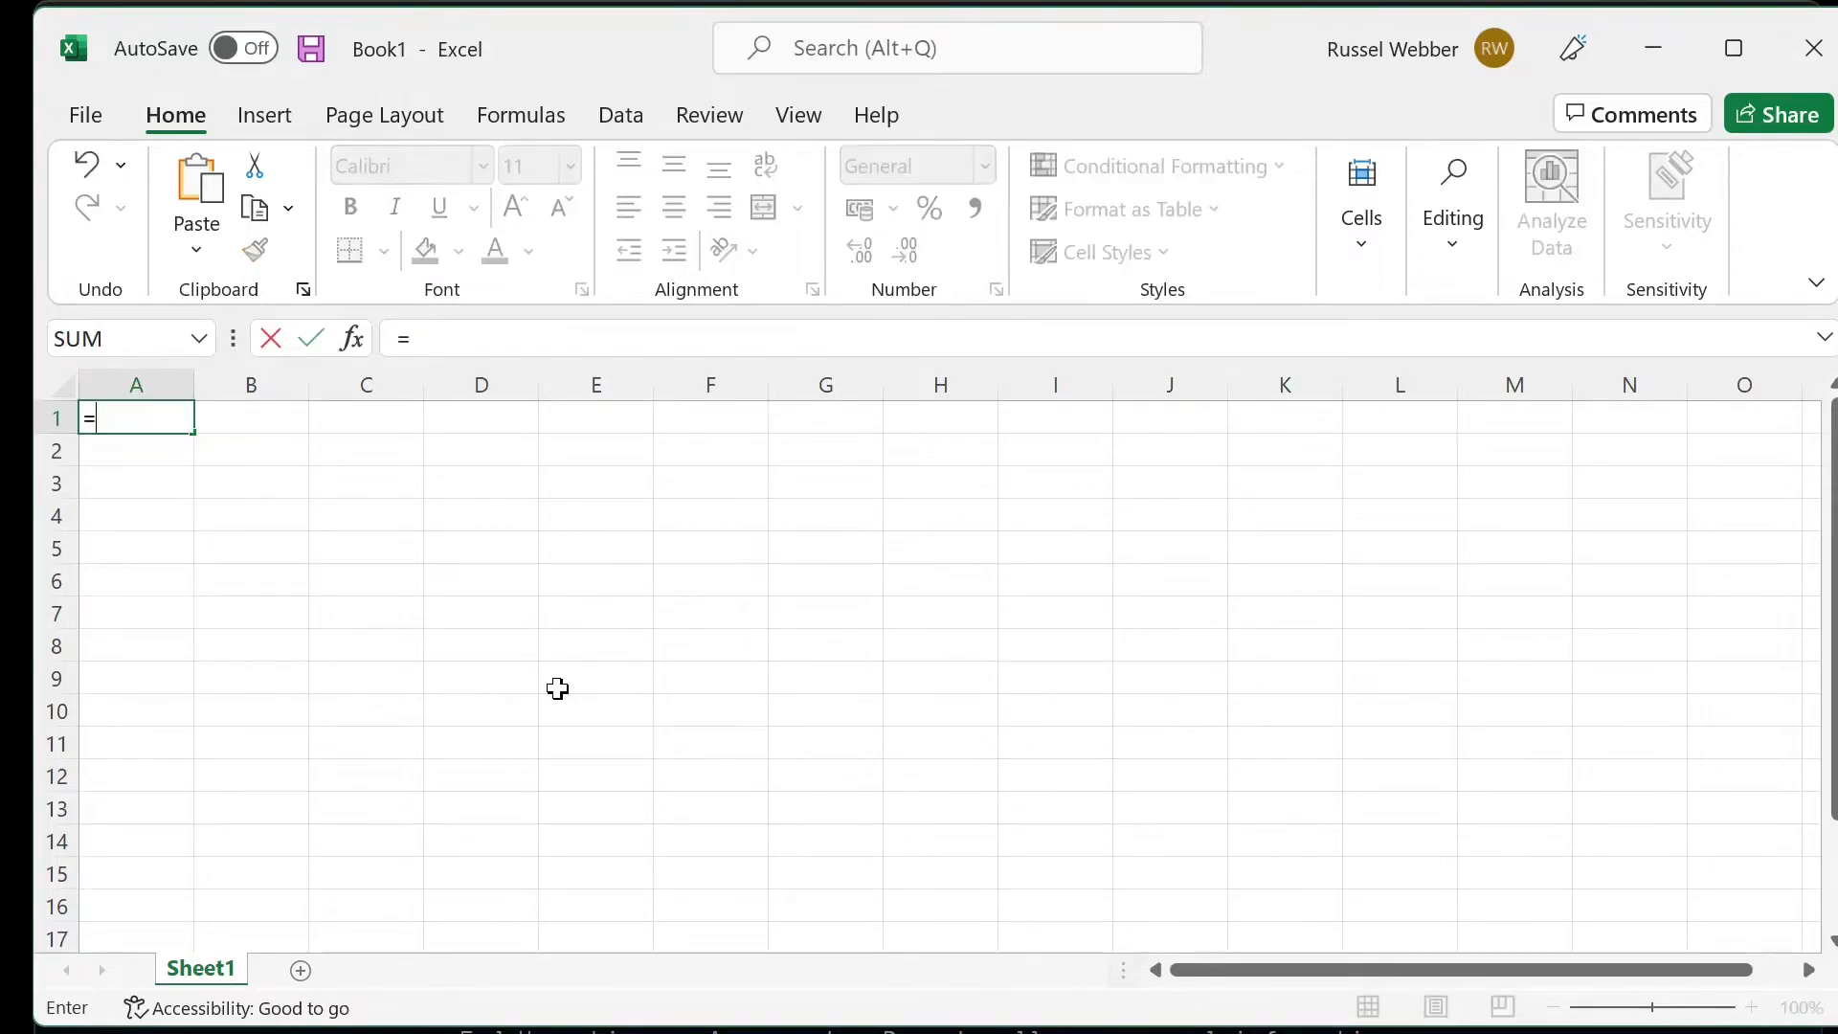
pyautogui.write('IsPre')
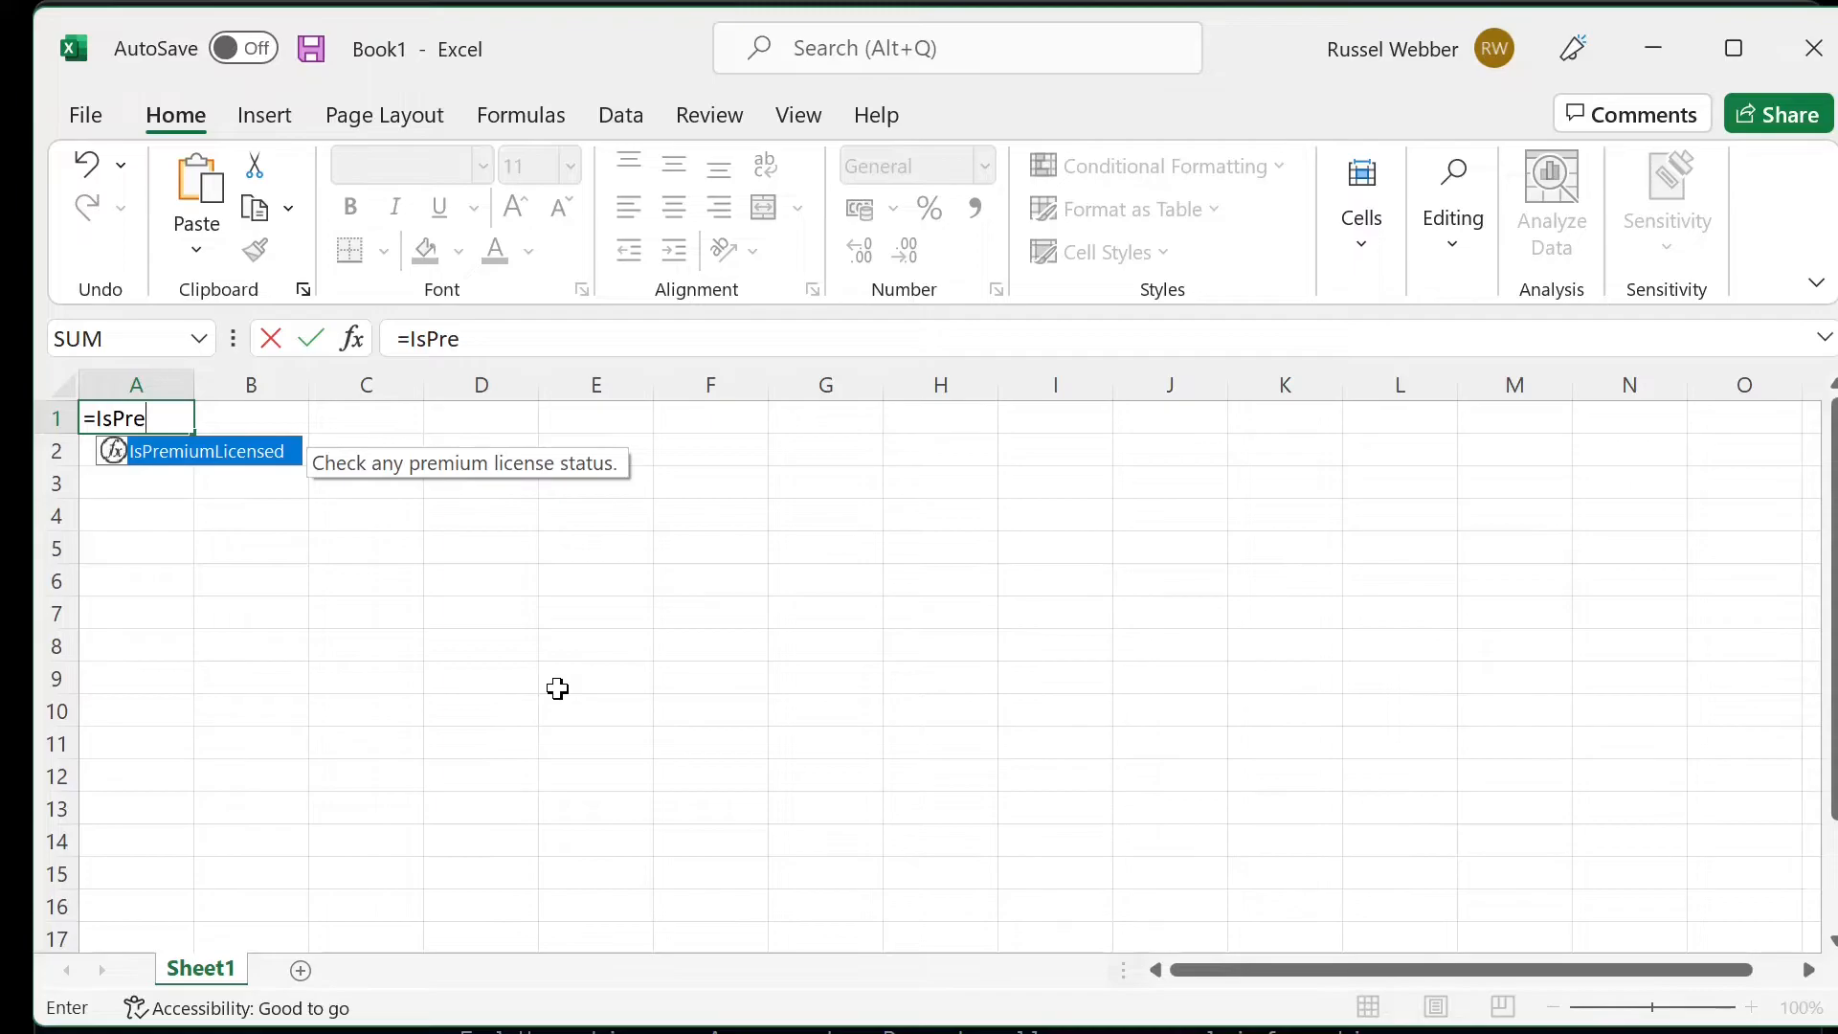
pyautogui.press('Tab')
pyautogui.write(')')
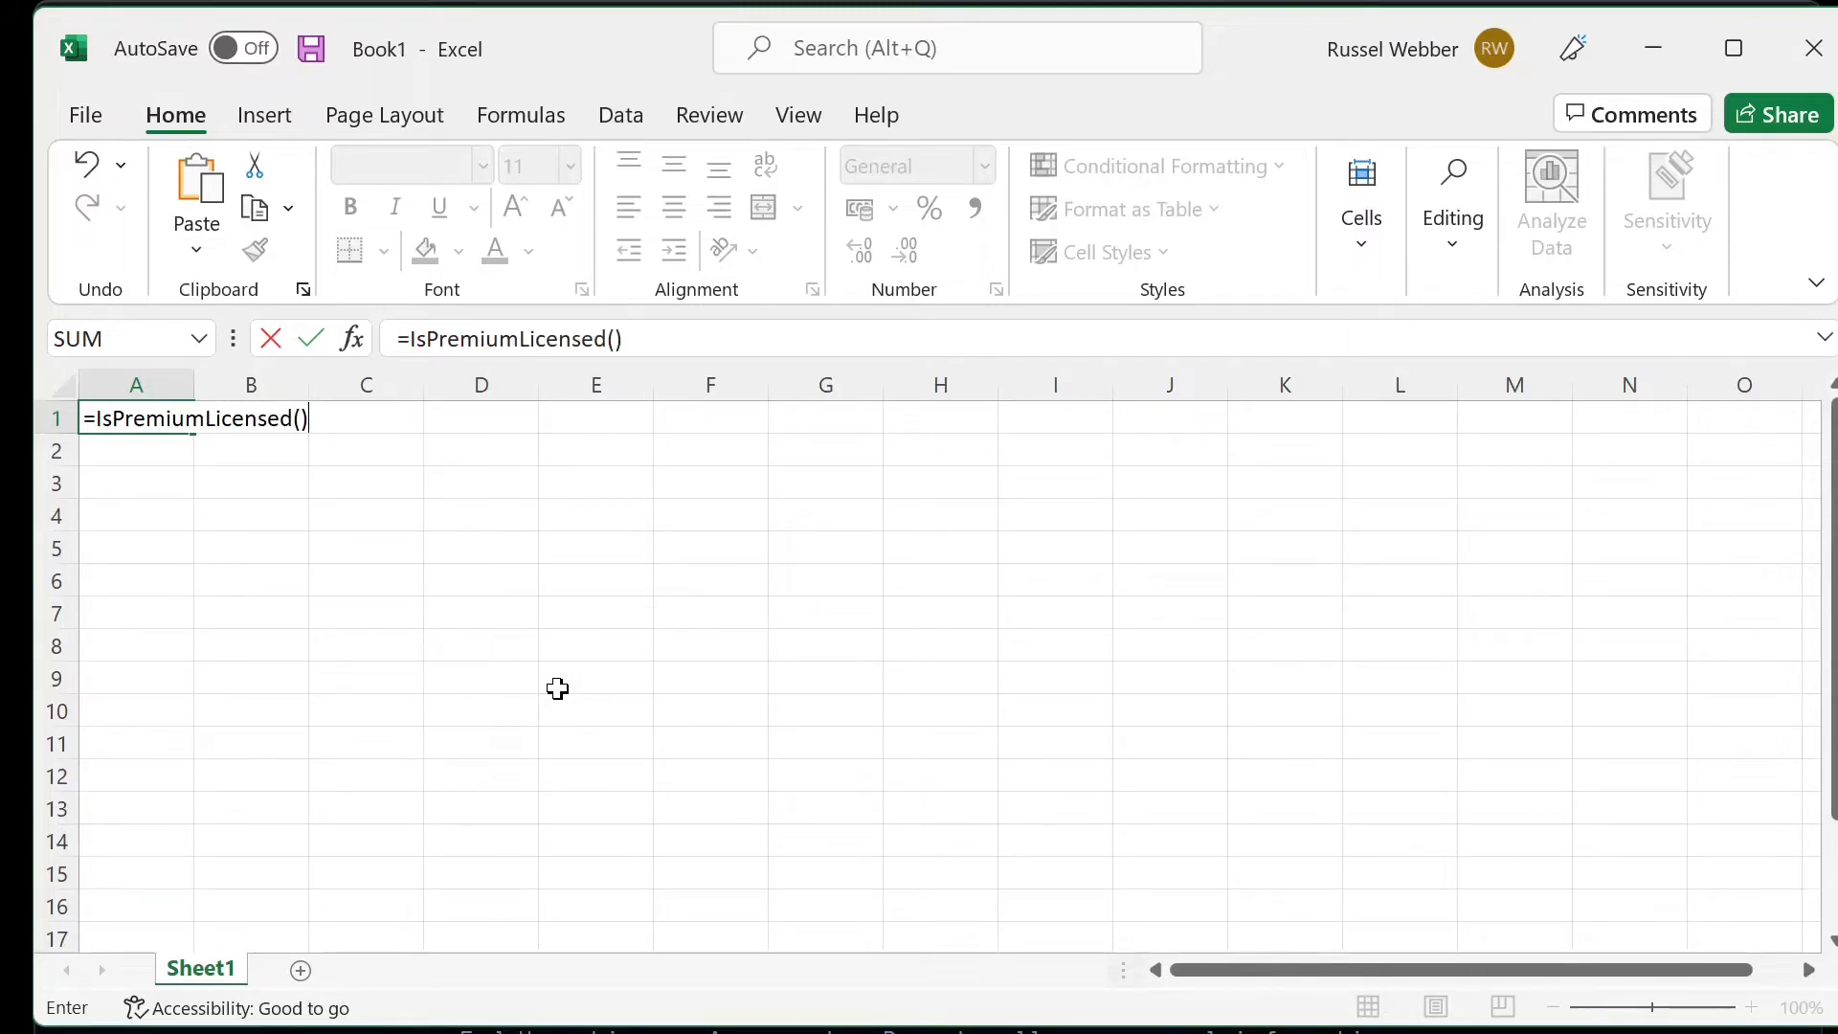
pyautogui.press('Return')
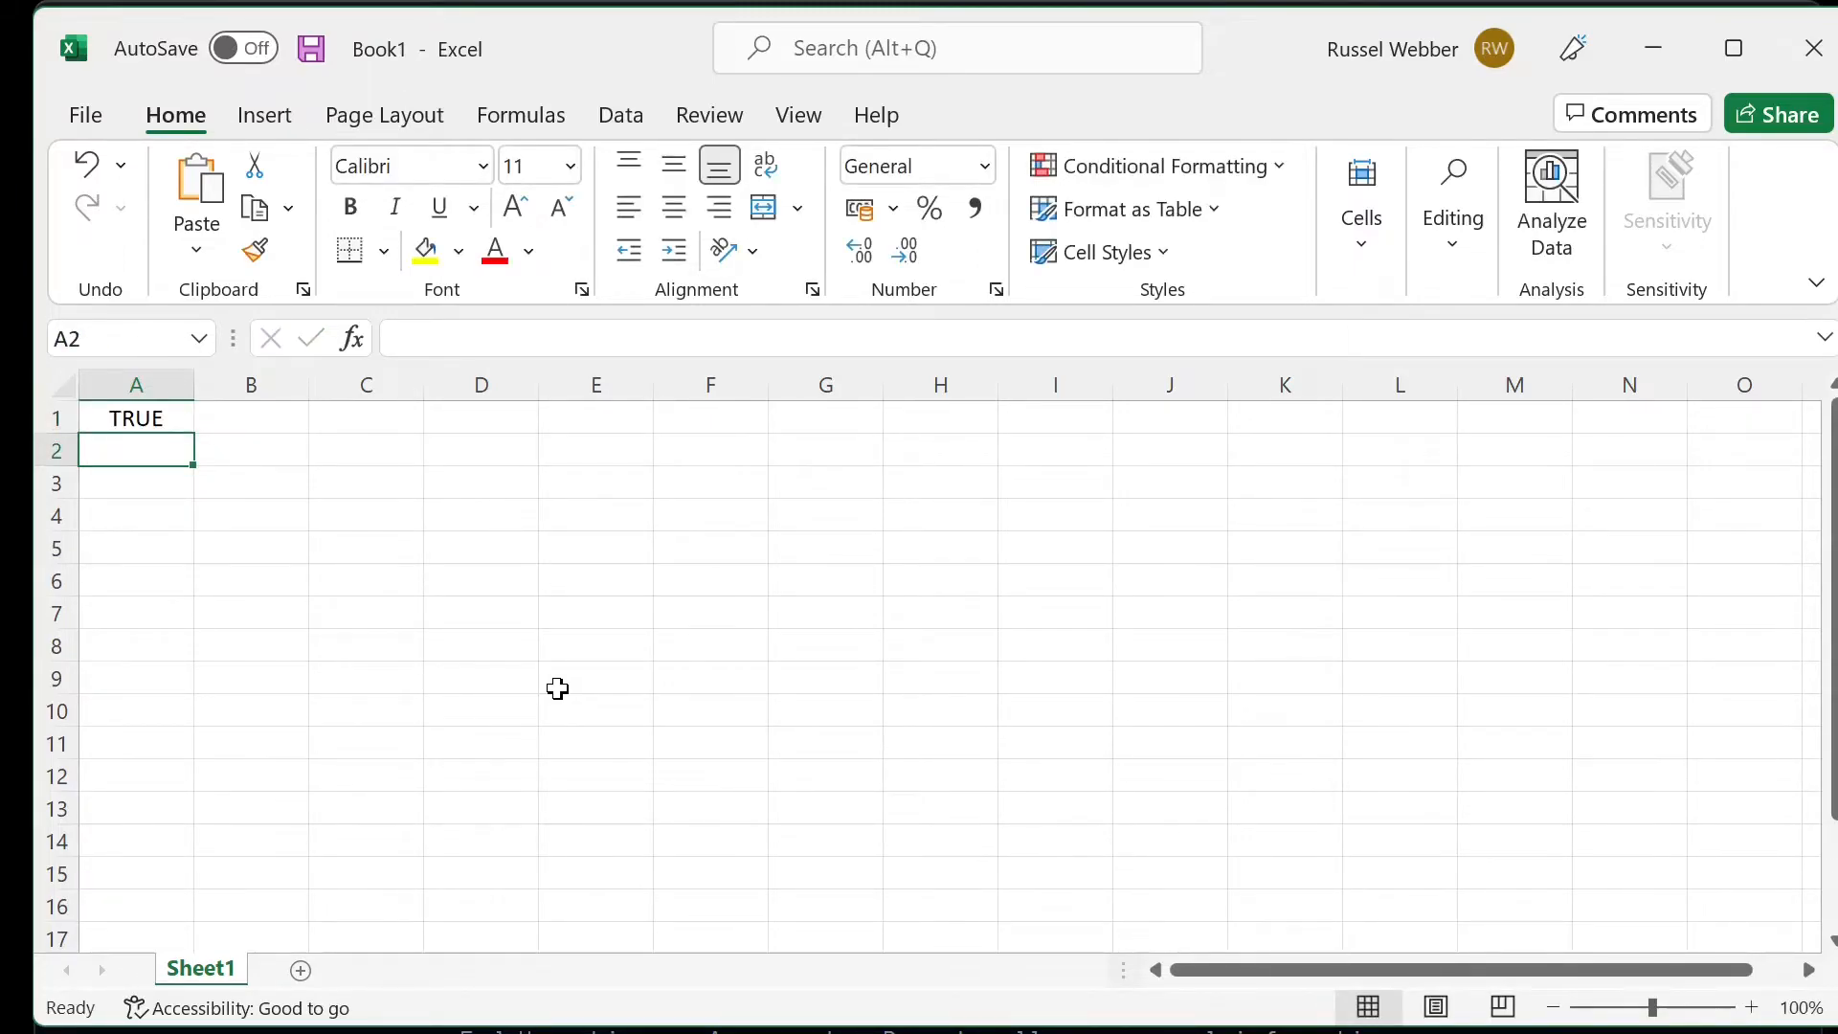
# Step: Enter the formula =LicenseExpiry() in cell A2 and format the cell as Long Date
pyautogui.write('=Lice')
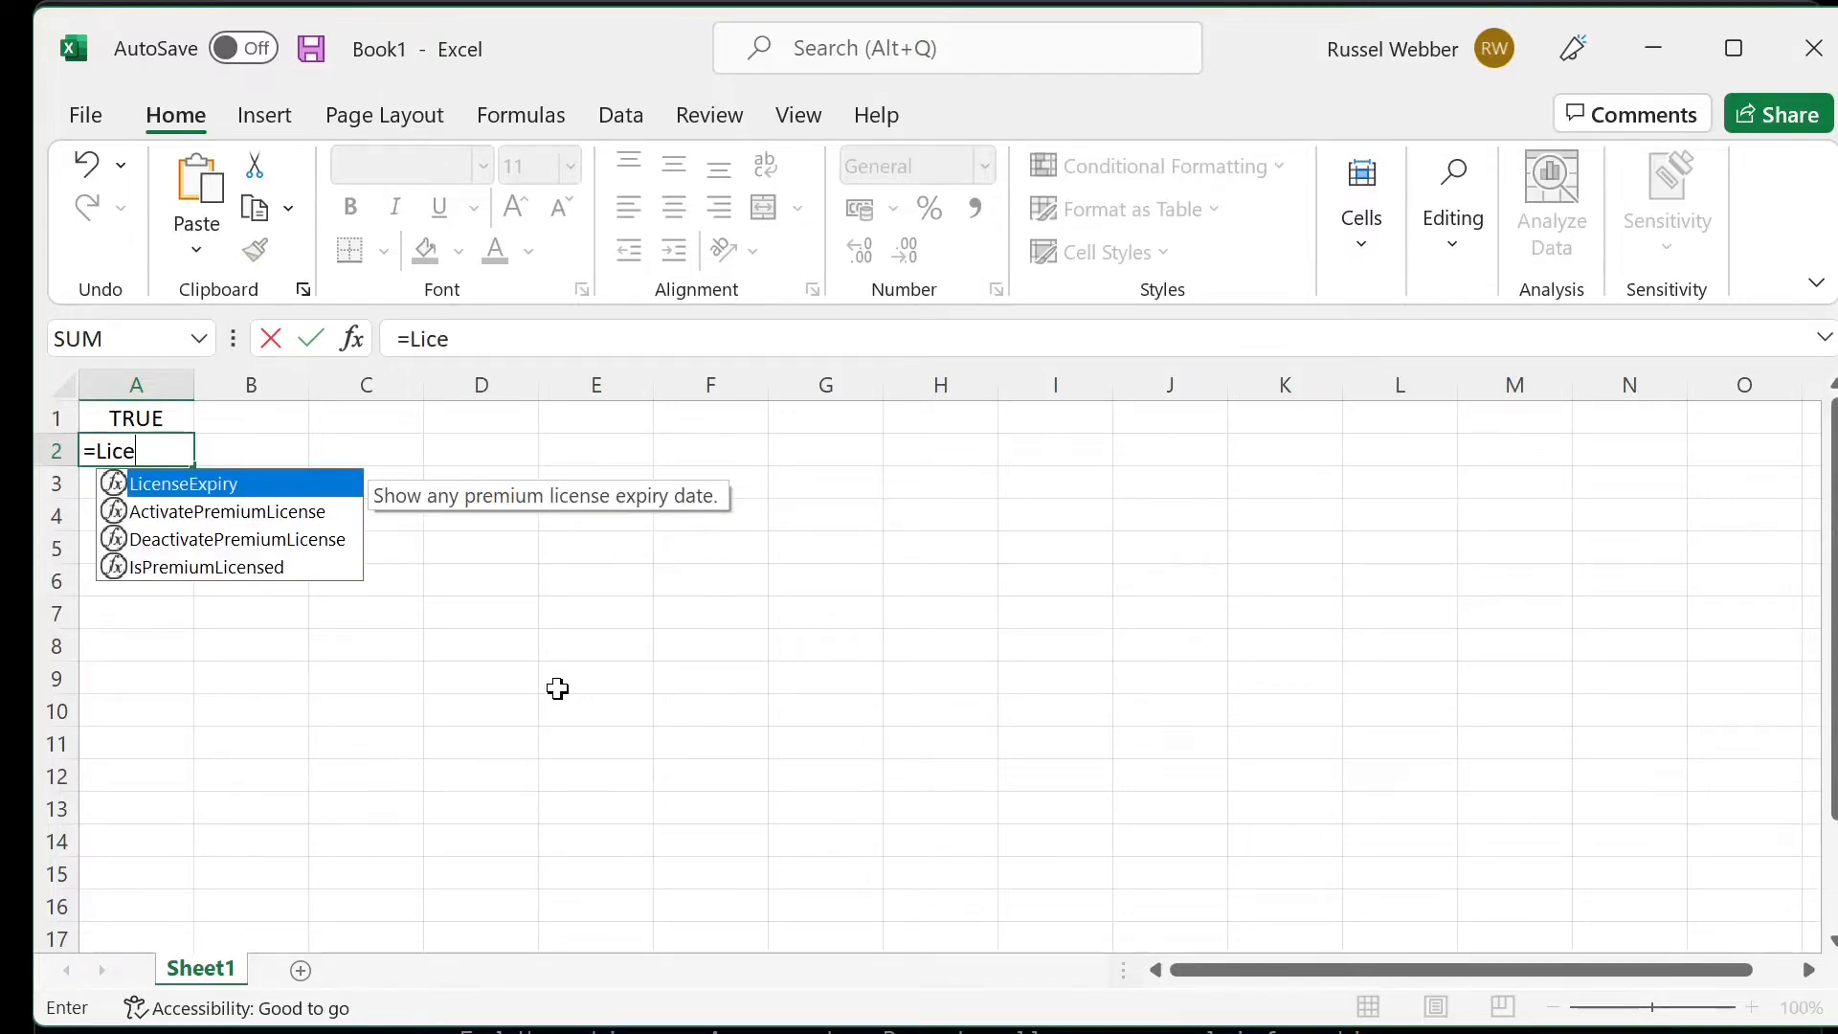
pyautogui.press('Tab')
pyautogui.write(')')
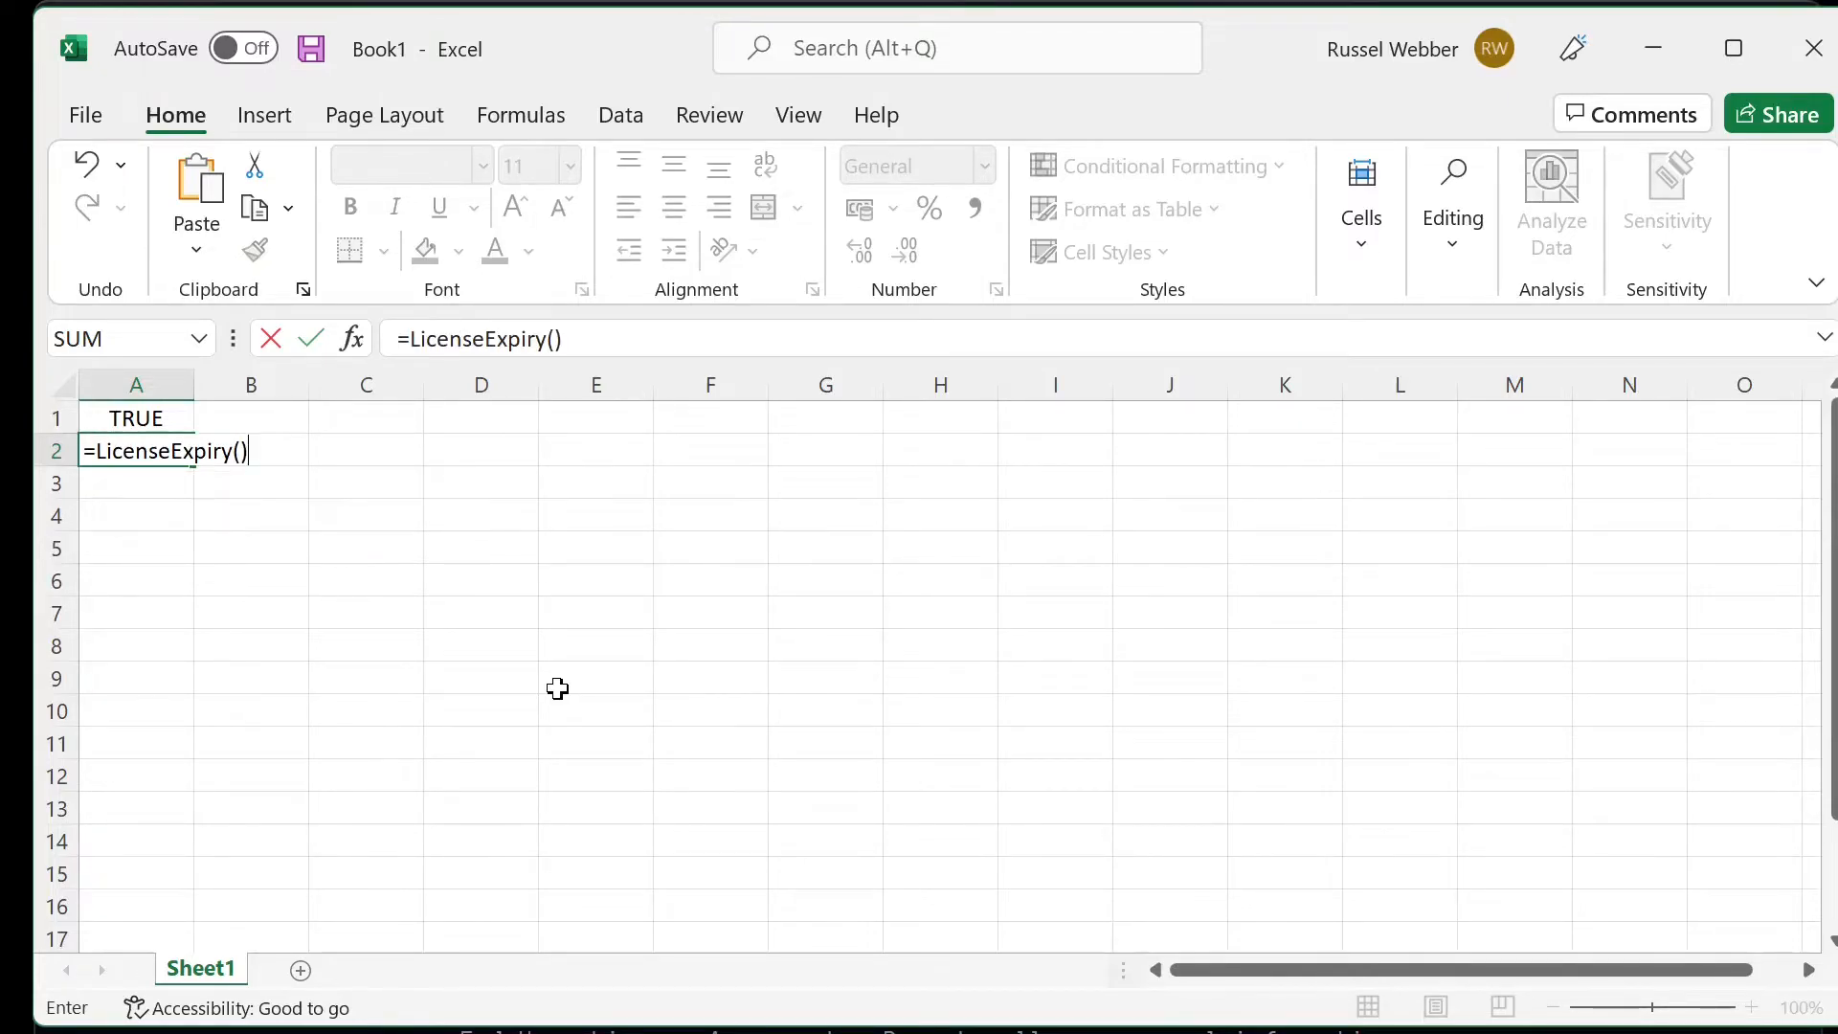
pyautogui.press('Return')
pyautogui.press('Up')
pyautogui.click(984, 166)
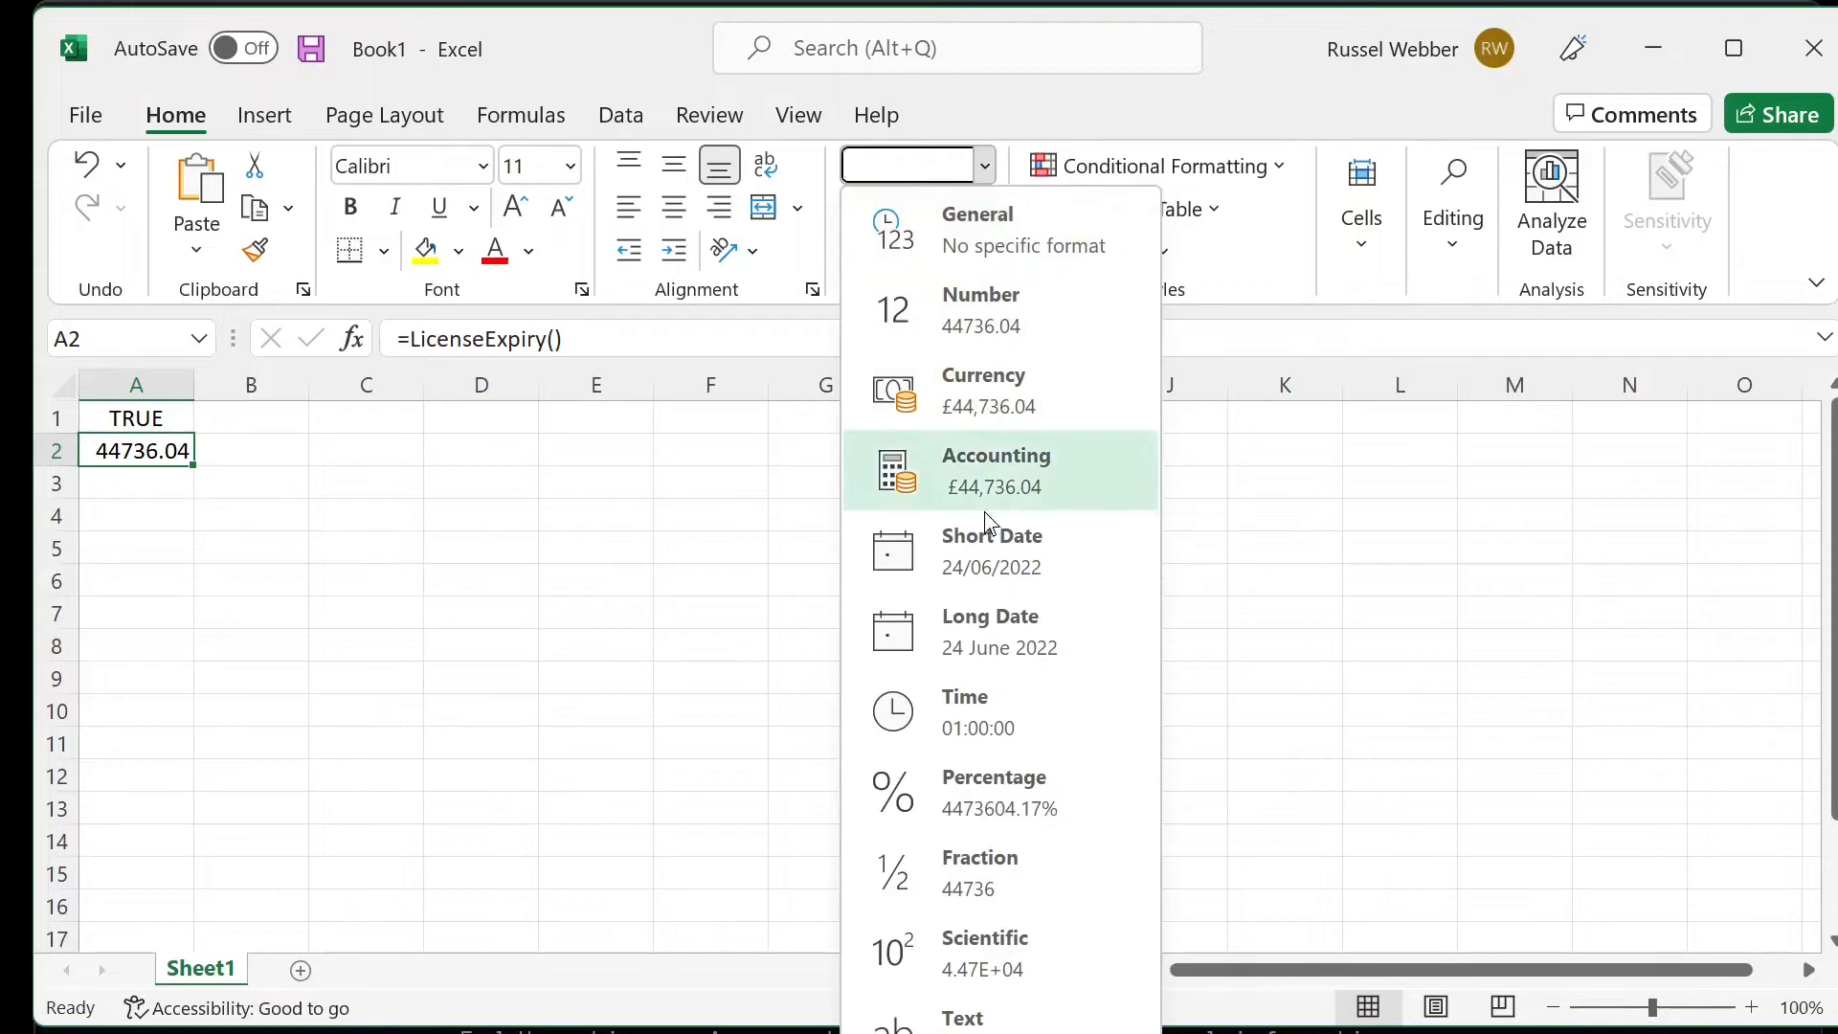
pyautogui.click(964, 647)
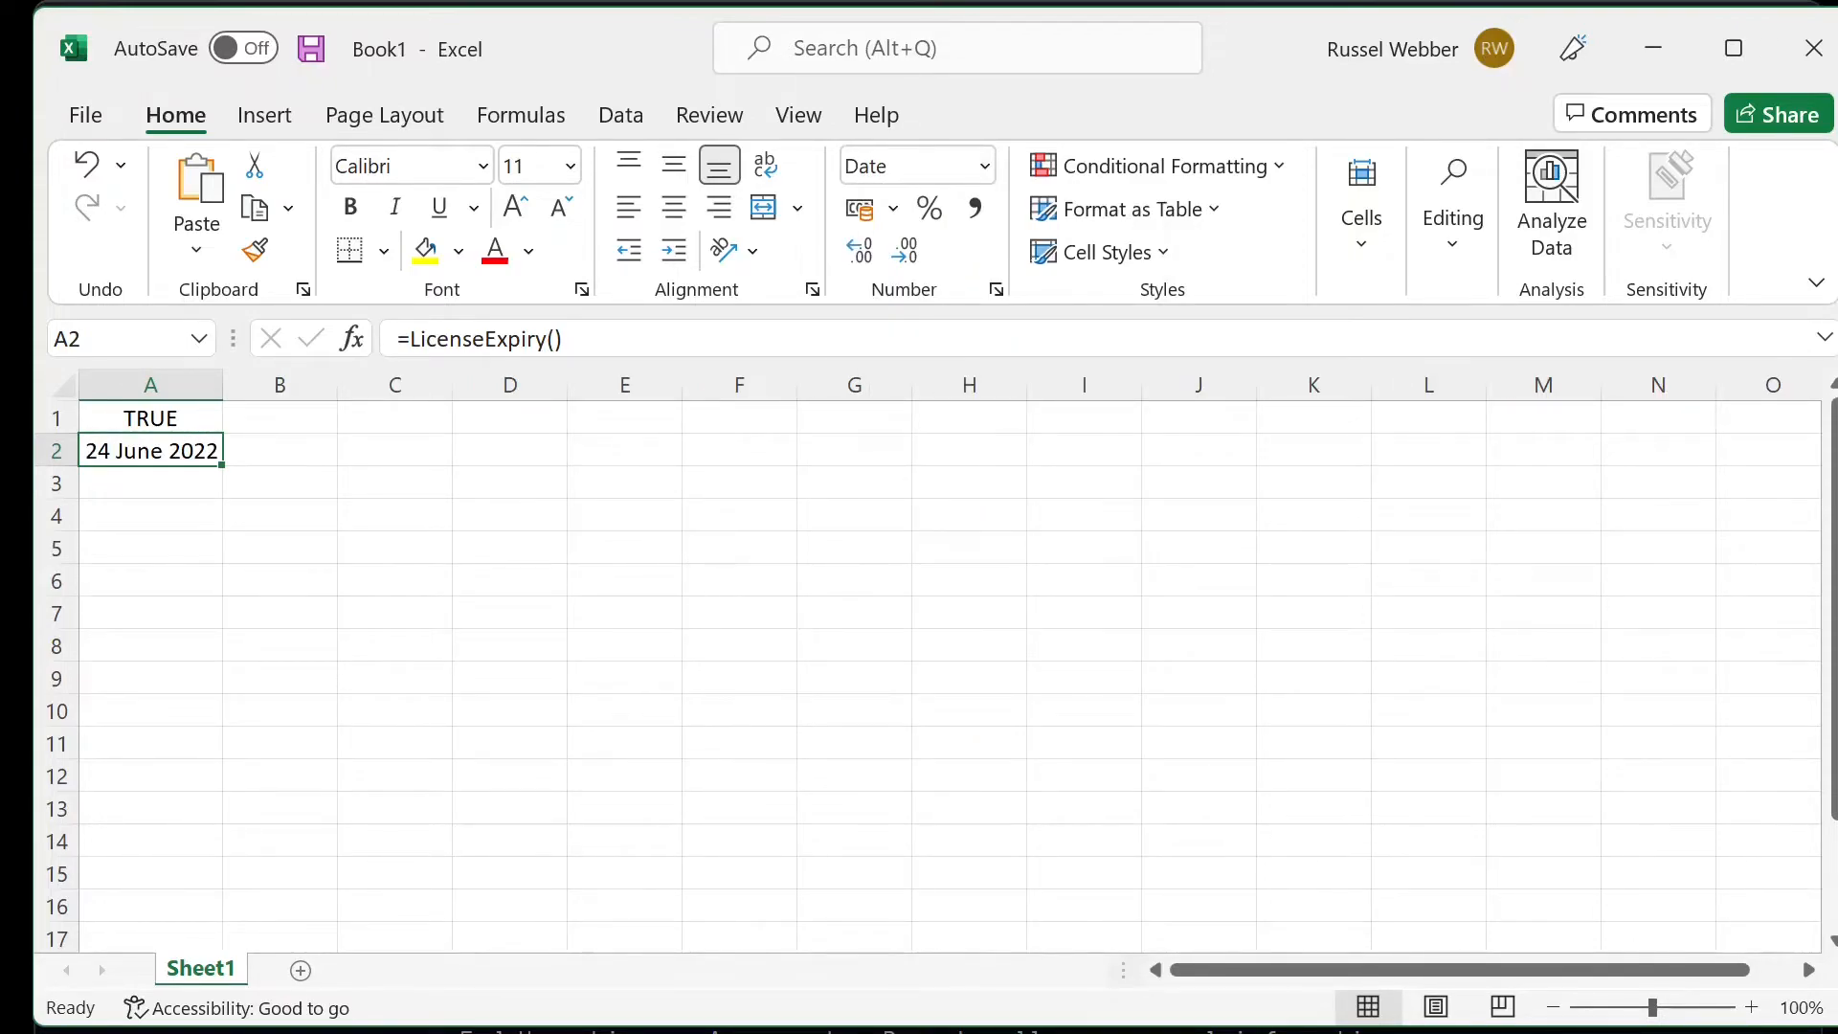
# Step: Switch to the Firefox window showing the xlSlim downloads page and open the site's Docs
pyautogui.hotkey('alt', 'Tab')
pyautogui.hotkey('alt', 'Tab')
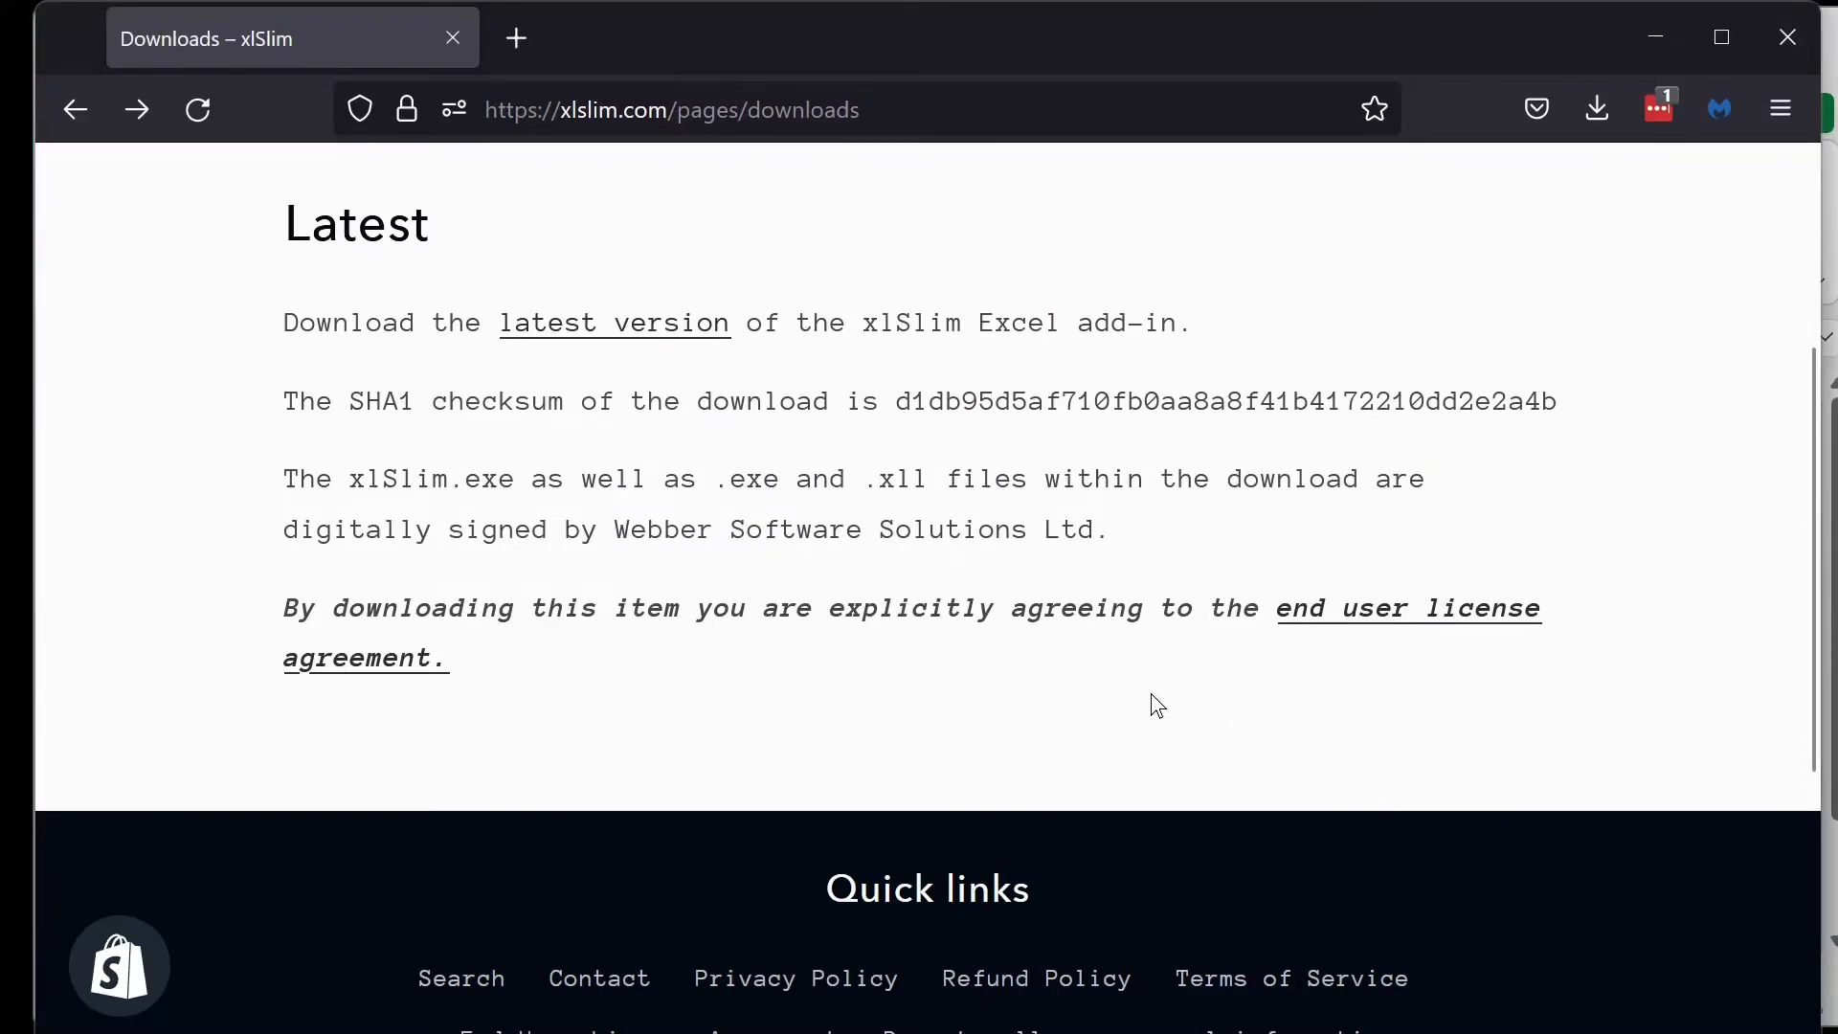
pyautogui.scroll(4, 883, 561)
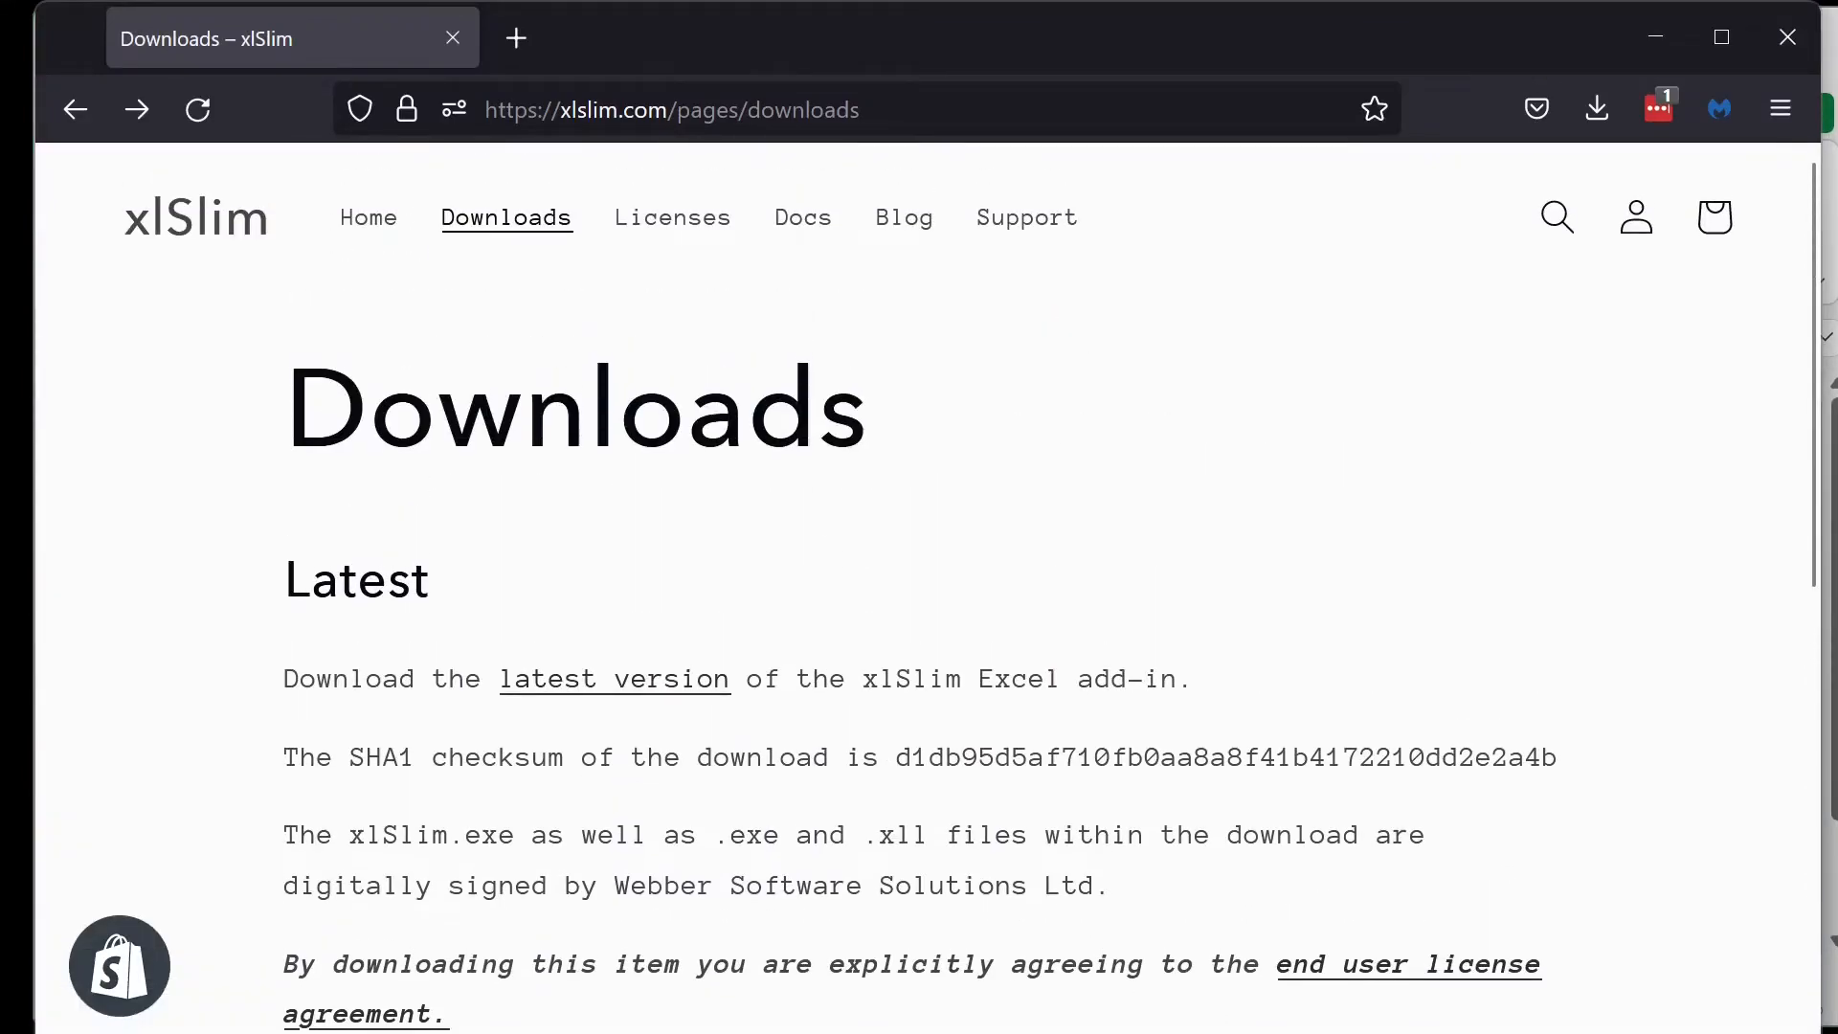
pyautogui.click(790, 218)
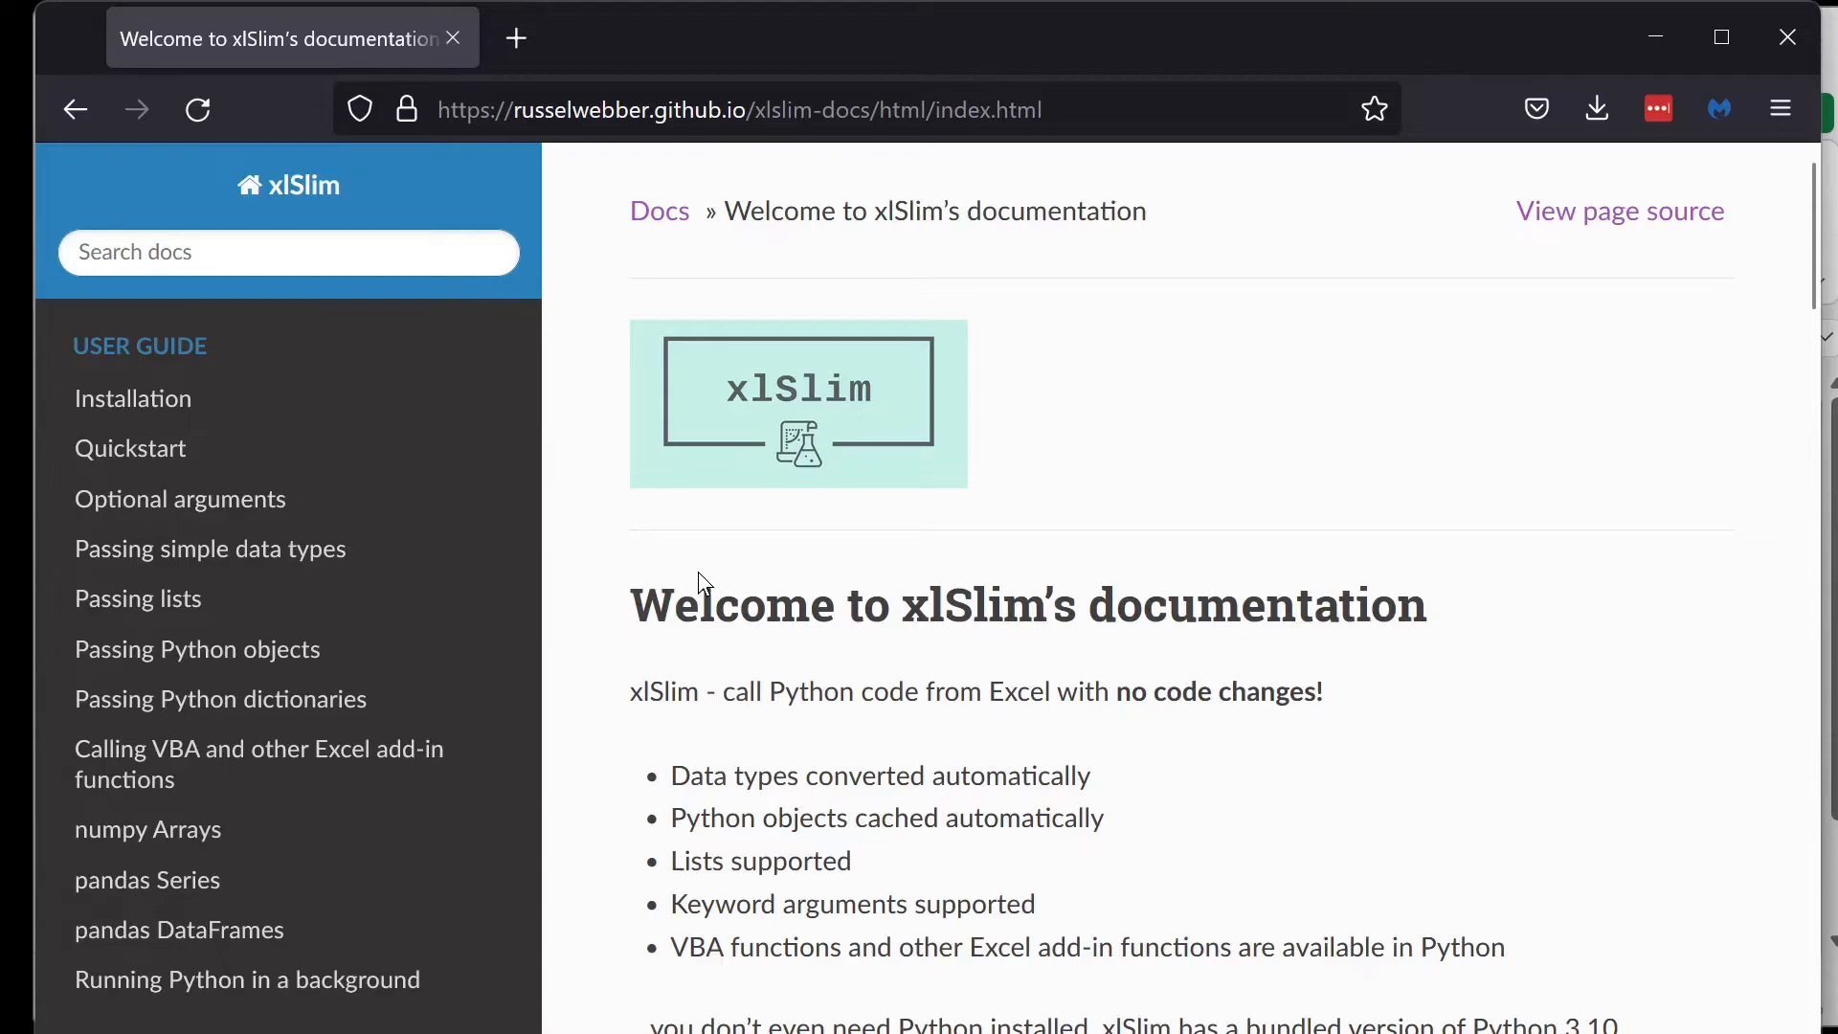
# Step: Examine the User Guide, Examples and Reference contents on the xlSlim documentation's welcome page
pyautogui.scroll(-10, 563, 606)
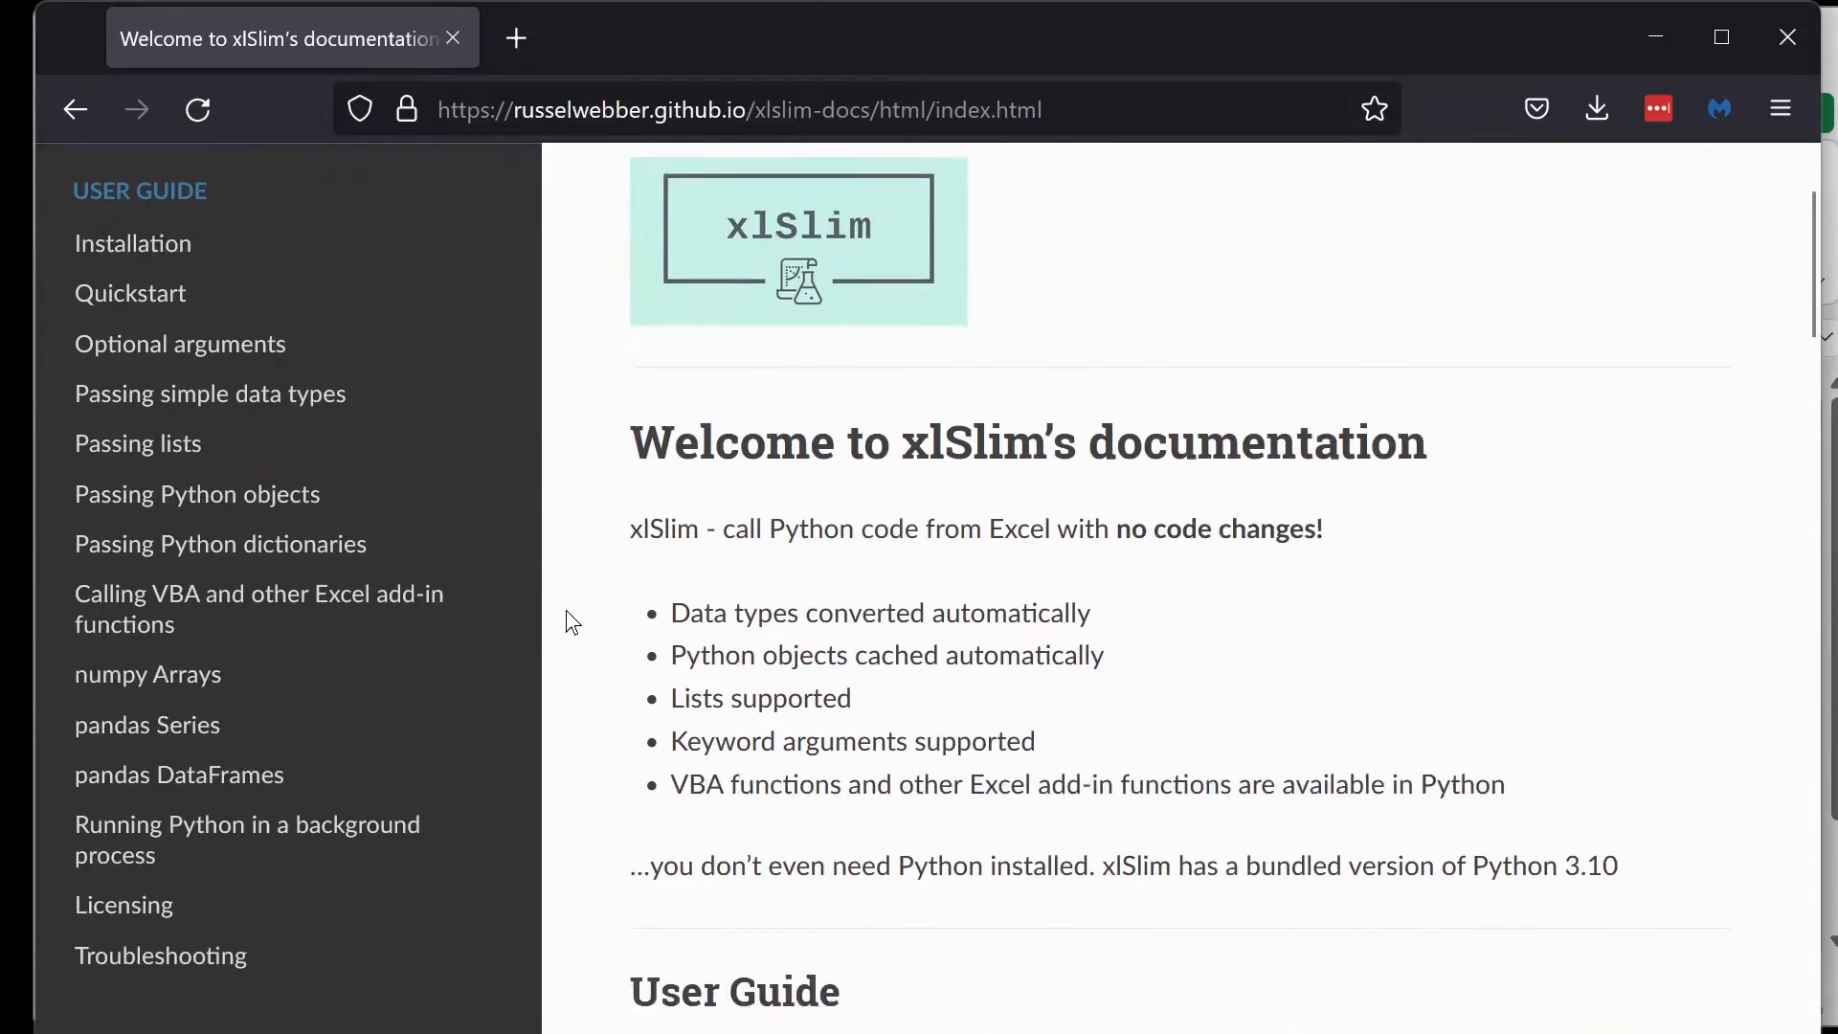
pyautogui.scroll(-5, 571, 622)
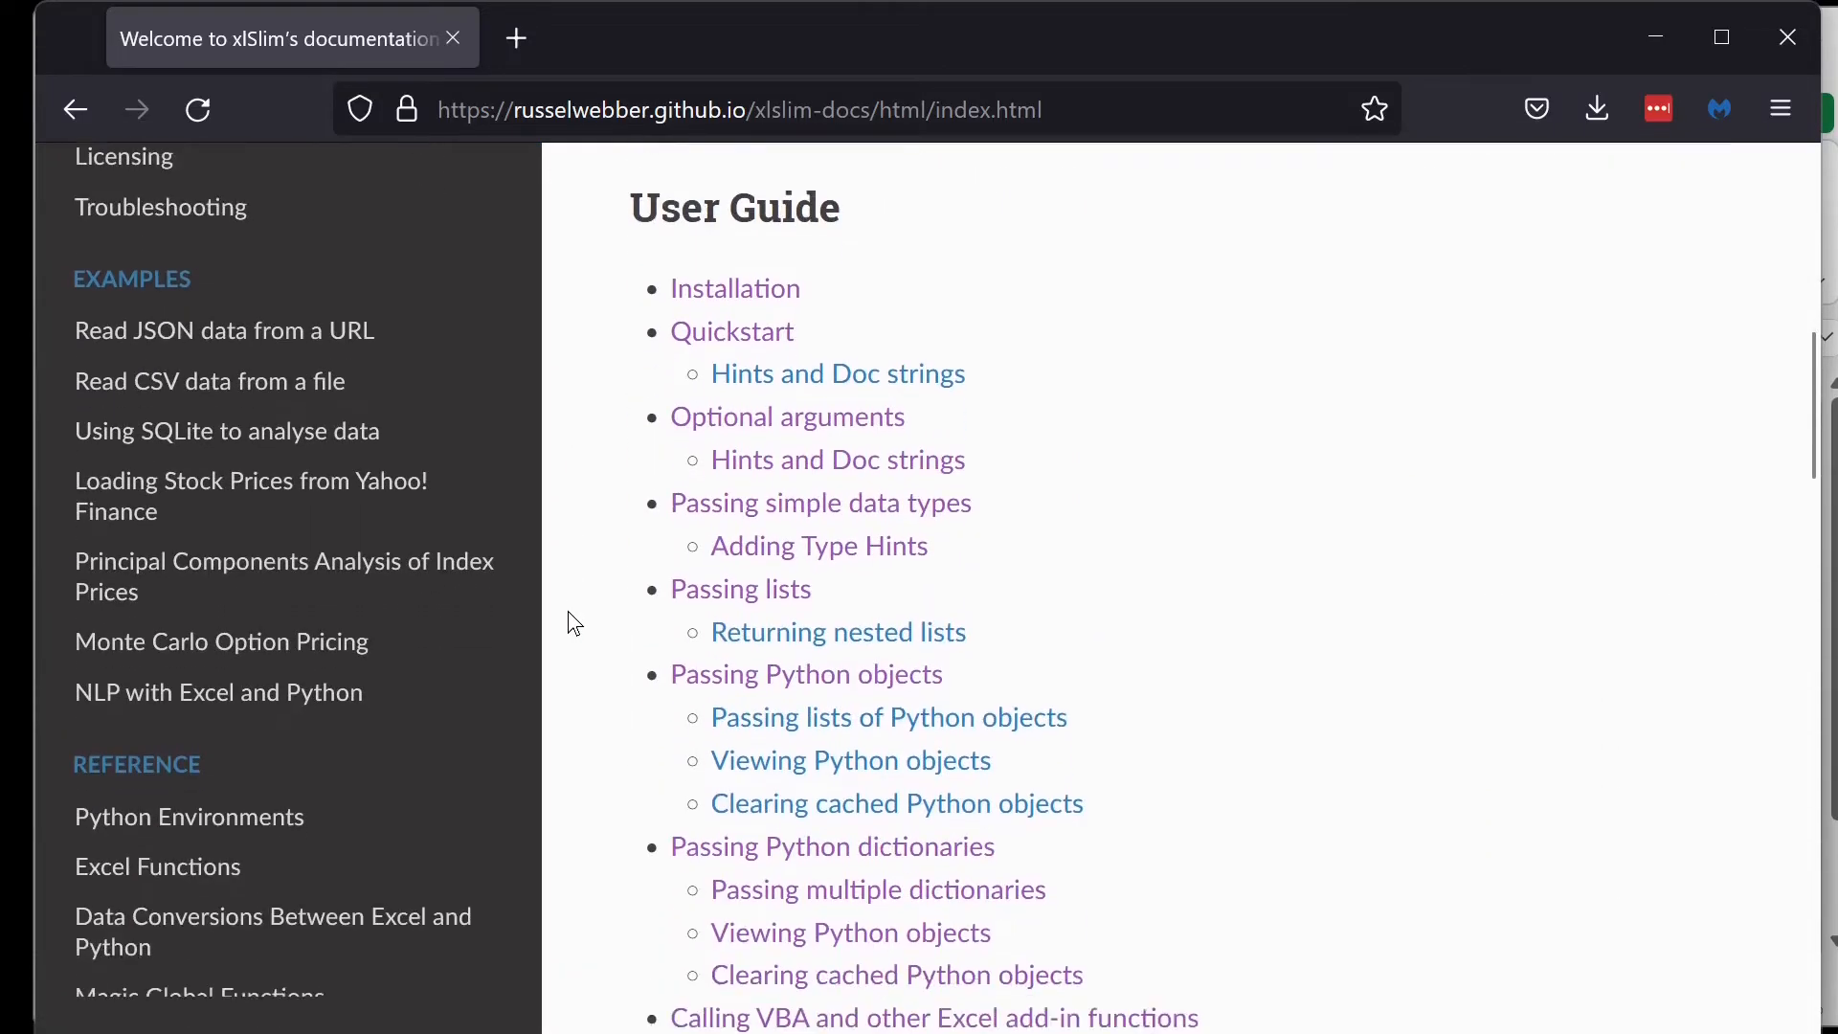
pyautogui.scroll(-8, 573, 623)
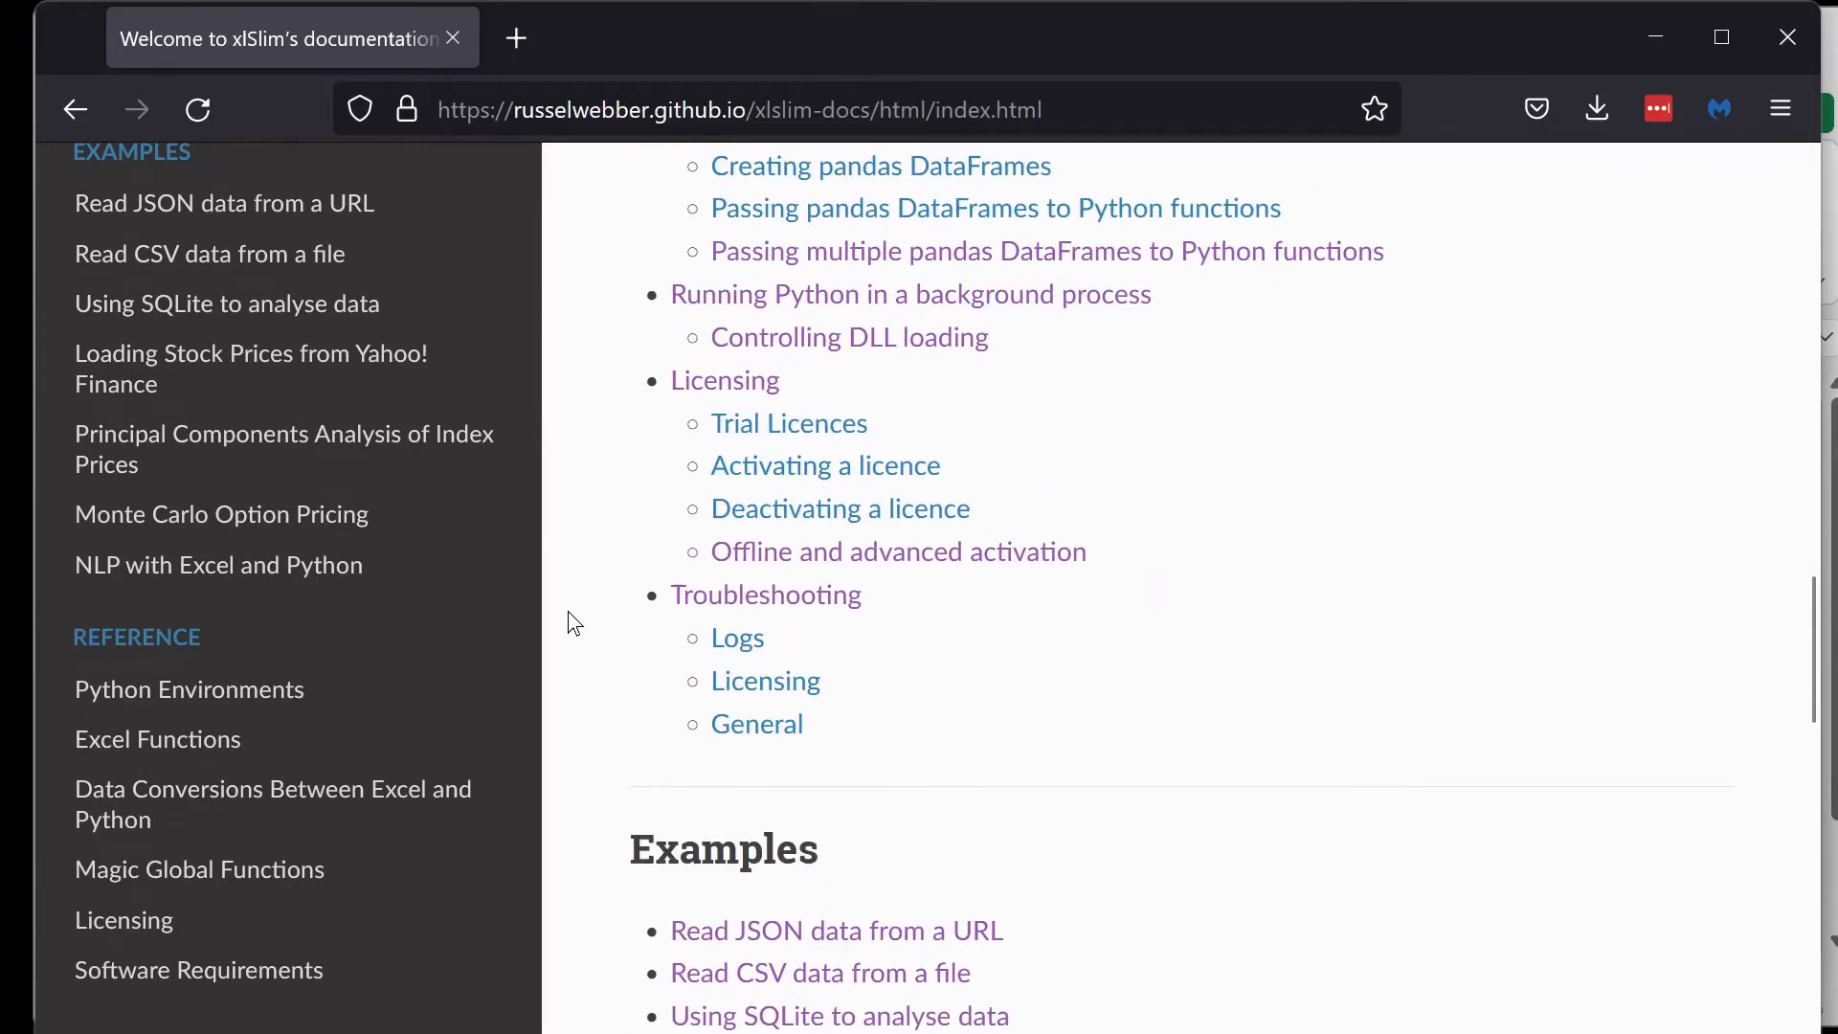
pyautogui.scroll(-7, 574, 623)
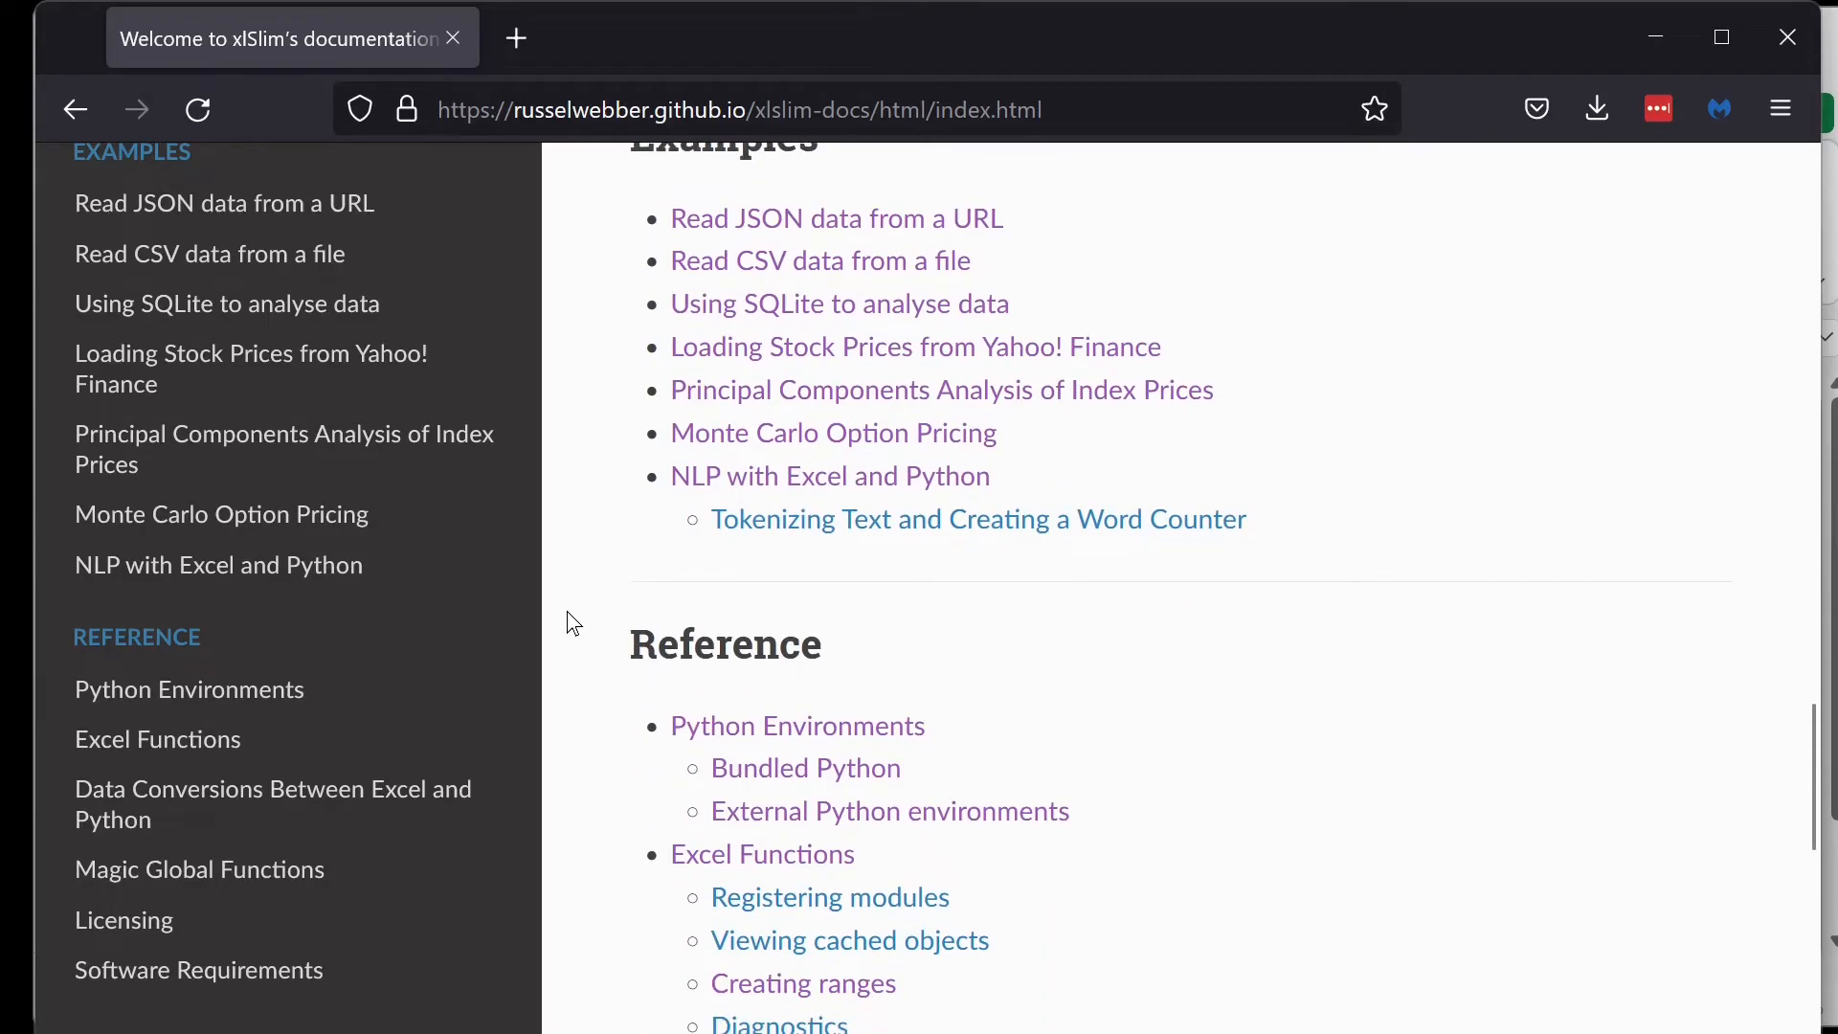
pyautogui.scroll(-7, 567, 611)
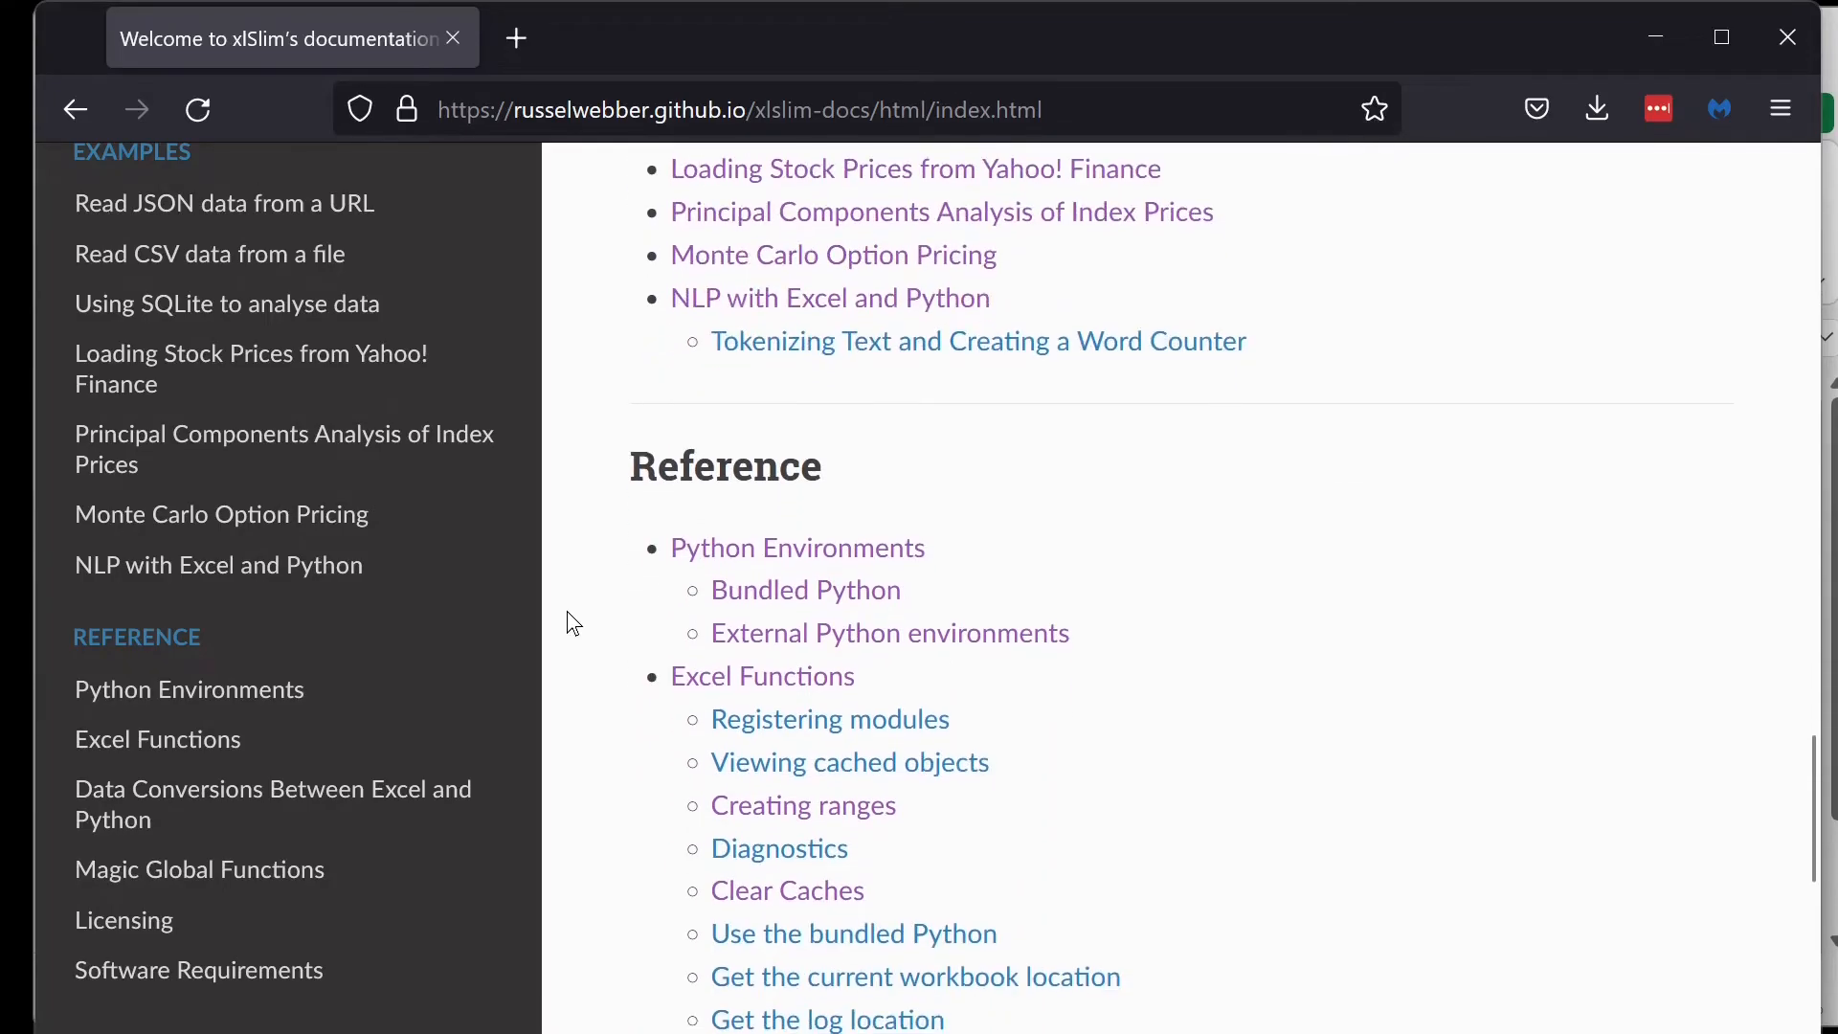
pyautogui.scroll(-3, 569, 620)
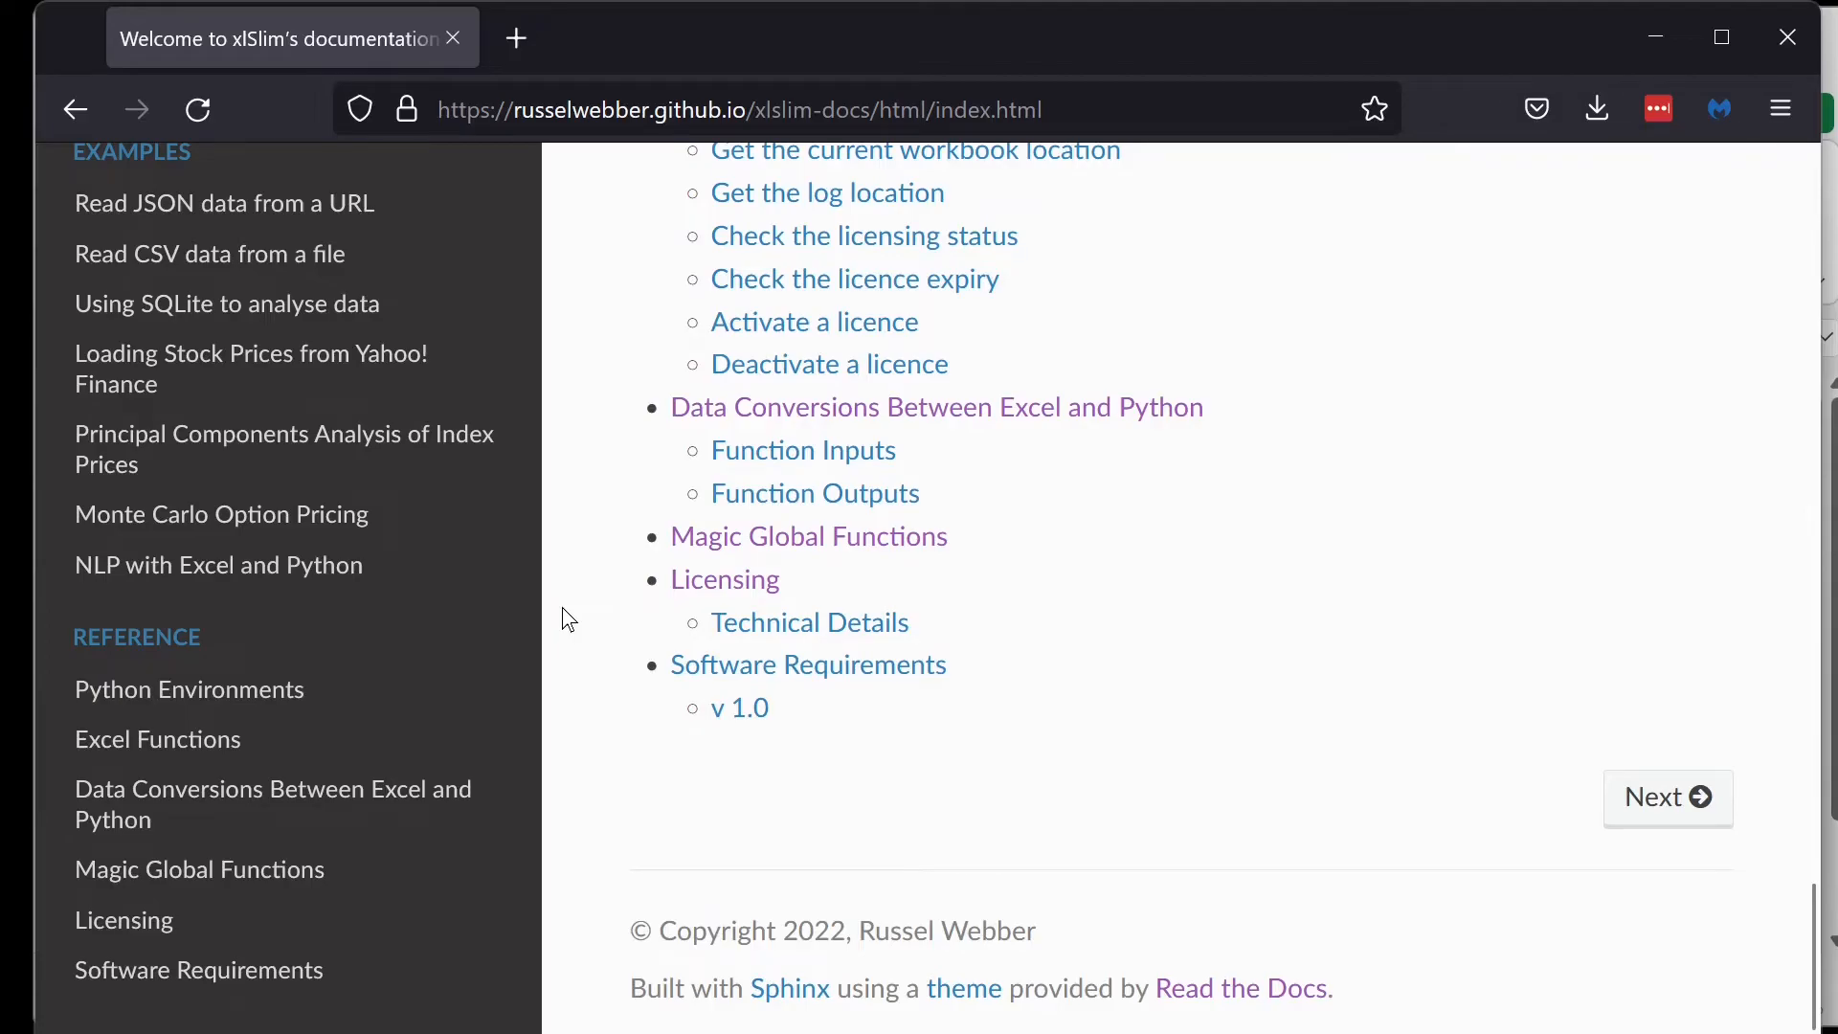
pyautogui.scroll(12, 561, 601)
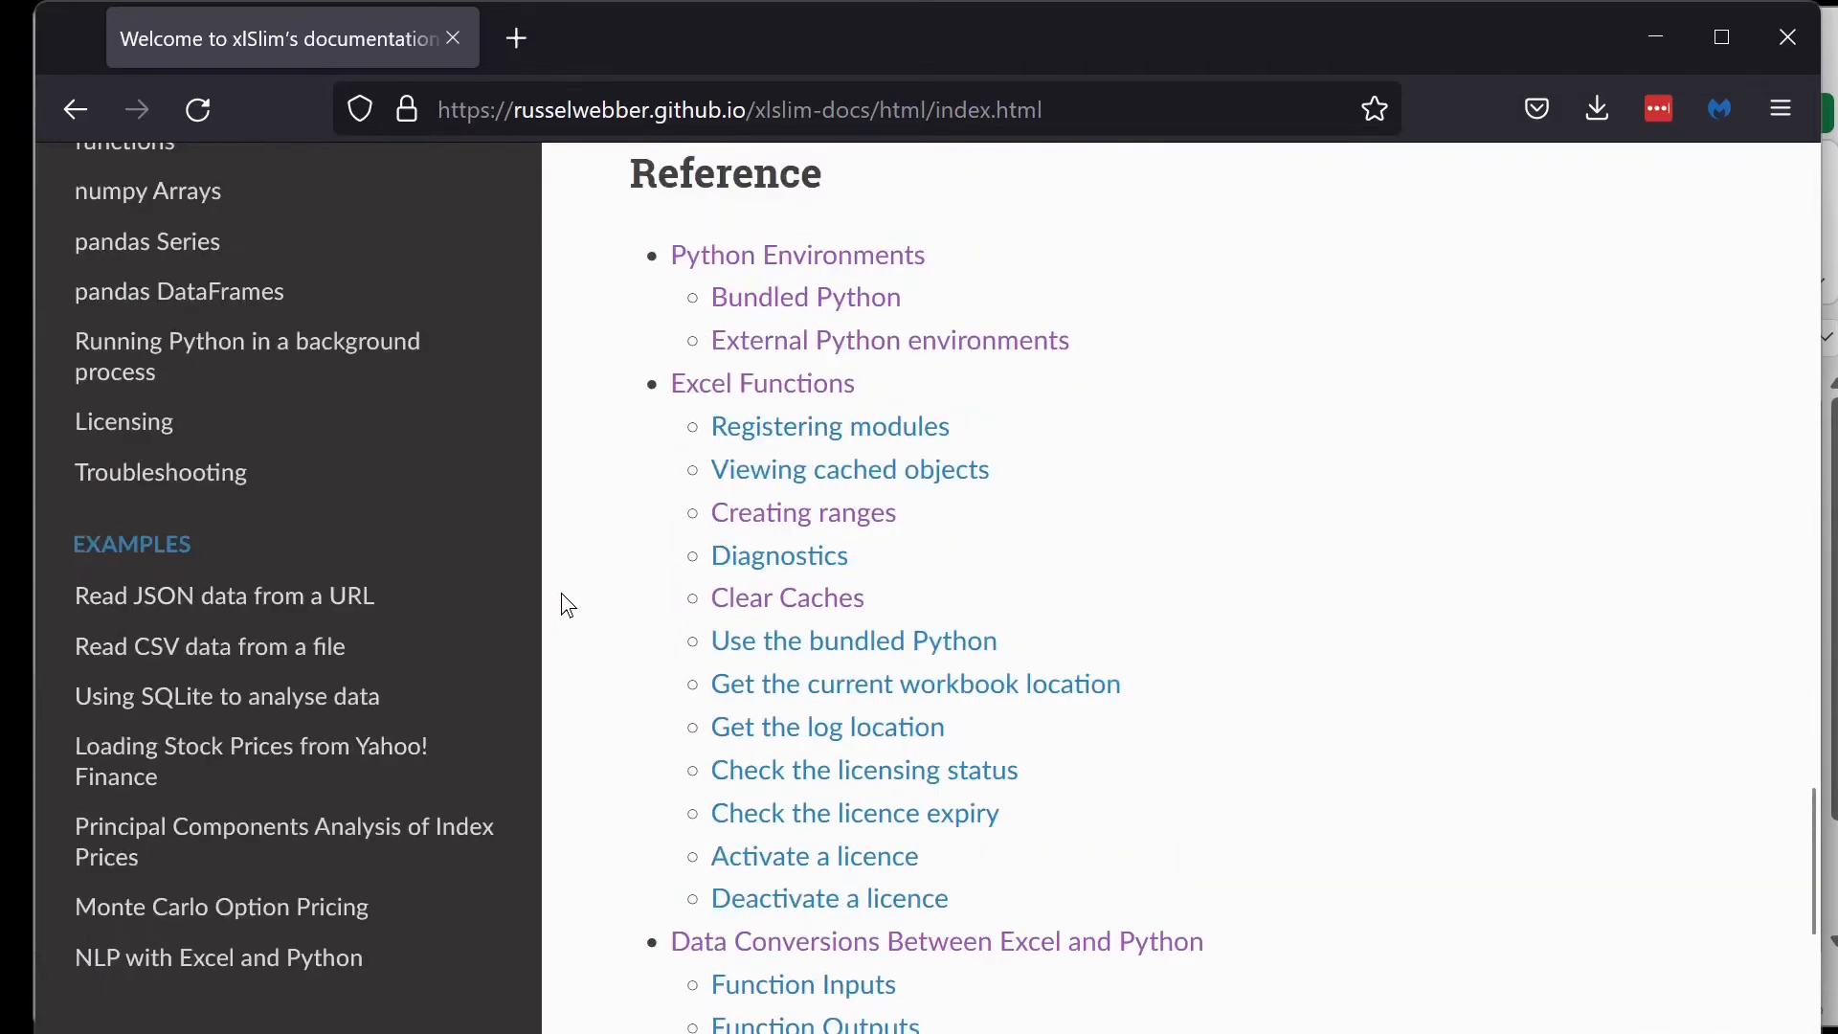
pyautogui.scroll(12, 559, 587)
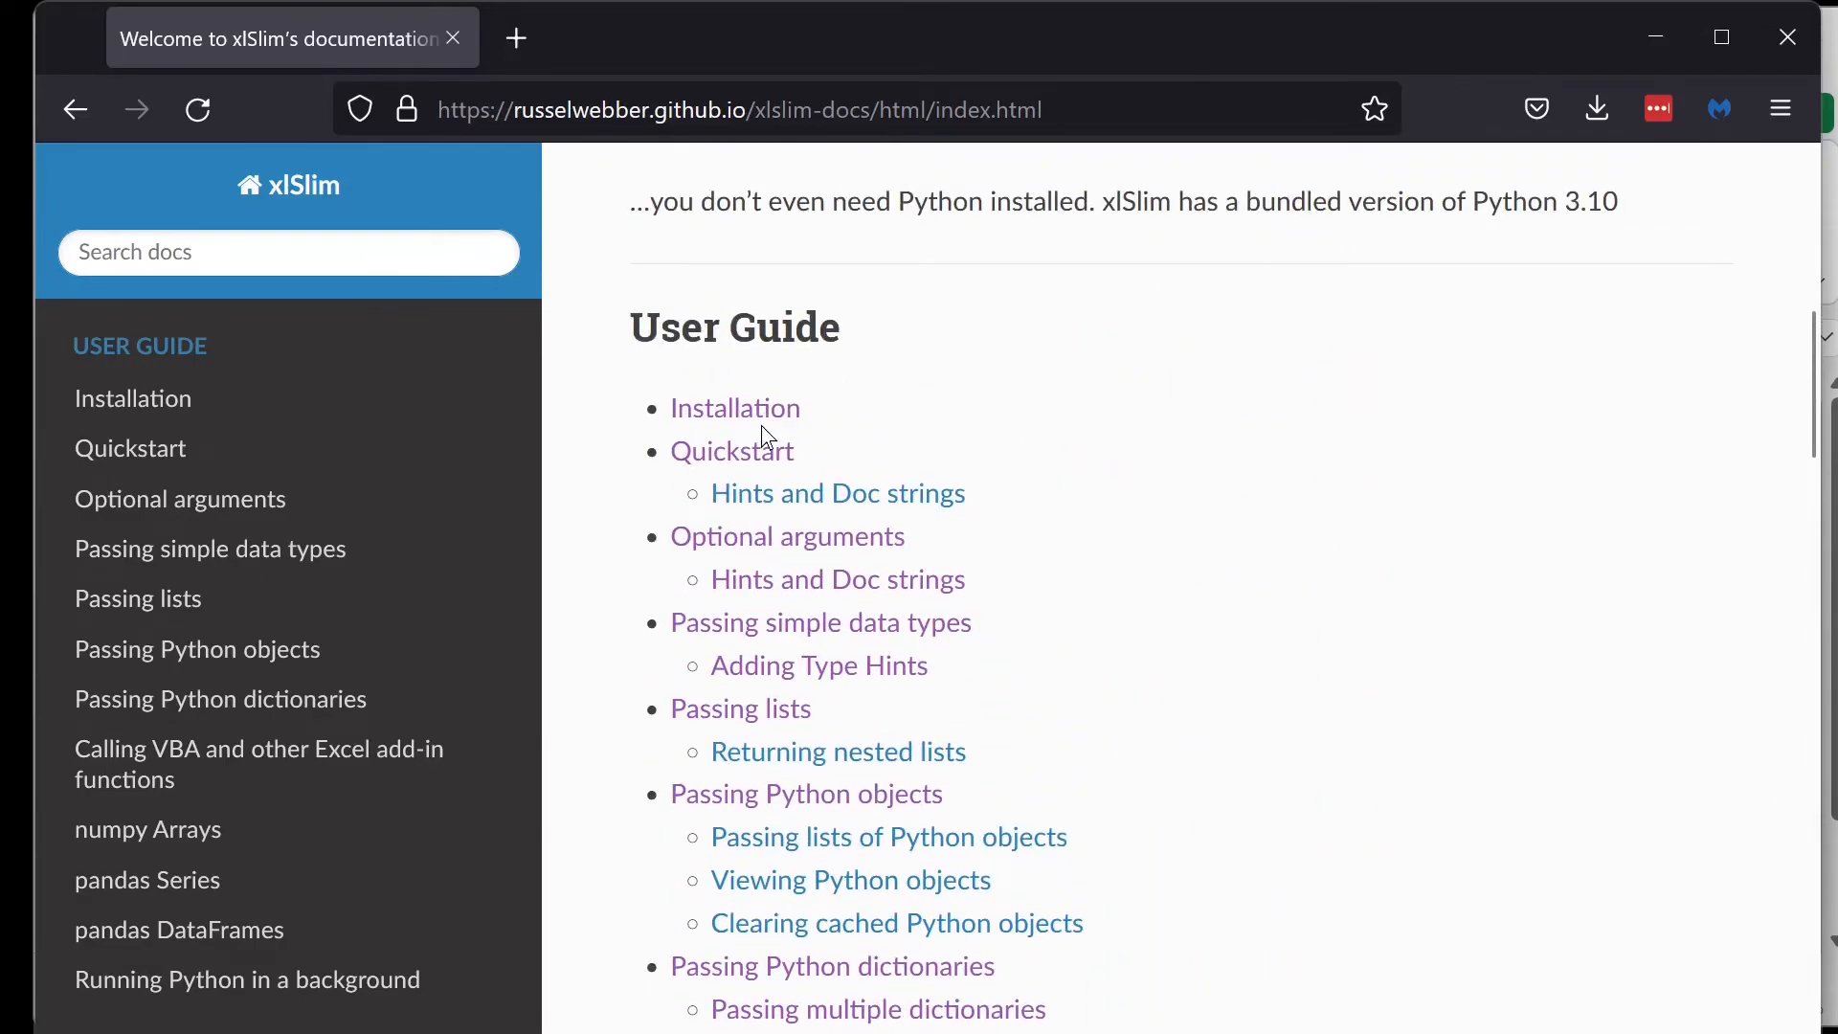
# Step: Open the Quickstart guide, read its setup instructions and get the linked xlslim-code-samples as xlslim-code-samples-main.zip
pyautogui.click(761, 453)
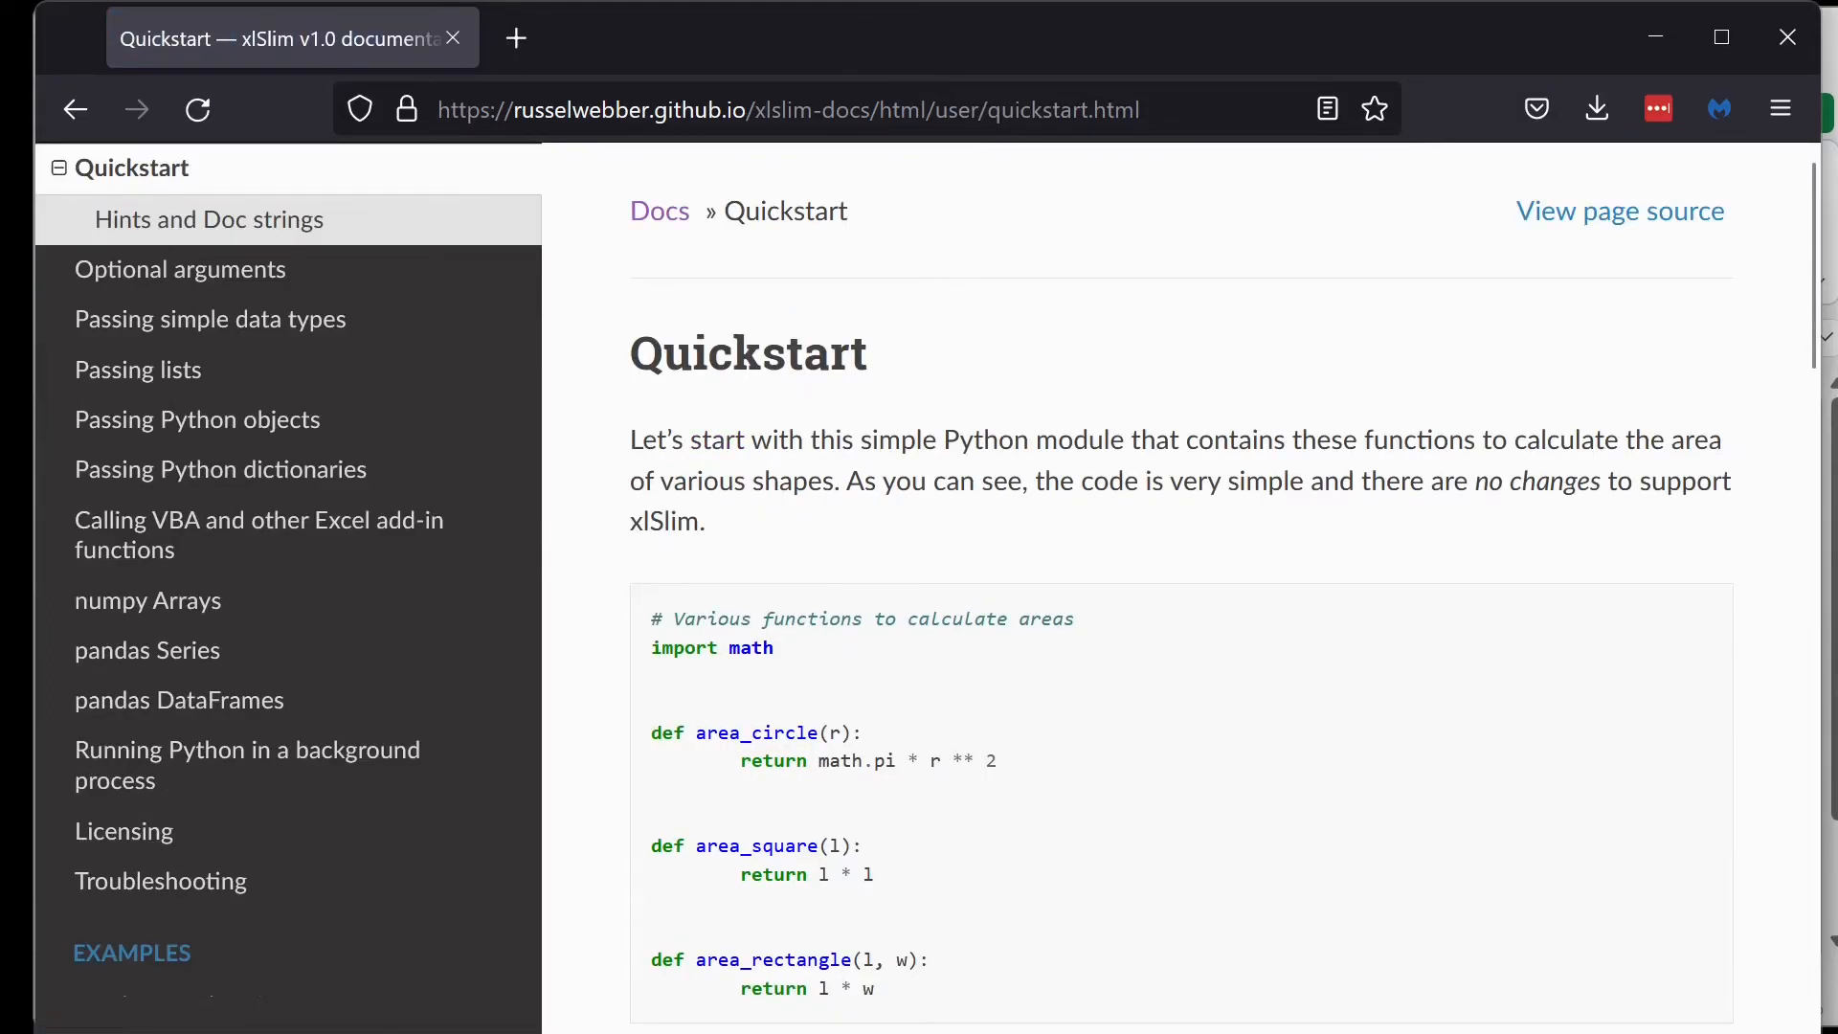
pyautogui.scroll(-2, 1181, 586)
pyautogui.scroll(-6, 1006, 493)
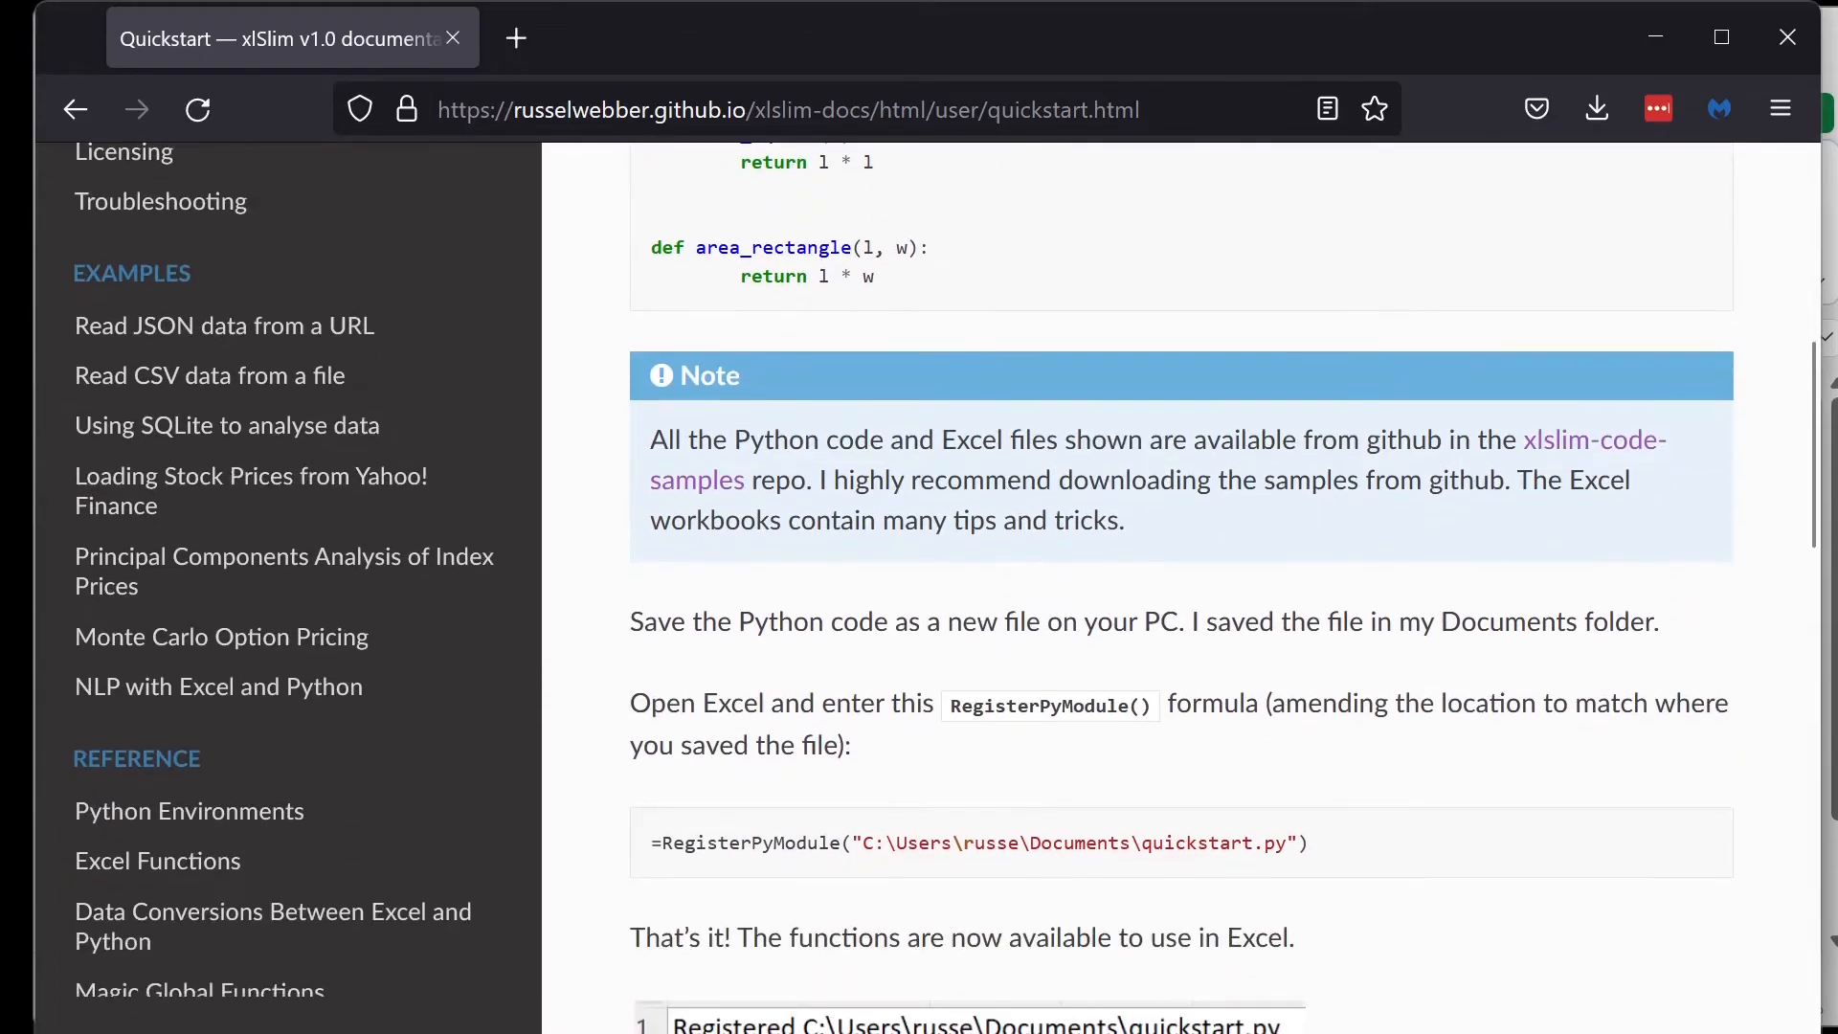
pyautogui.scroll(-2, 1000, 487)
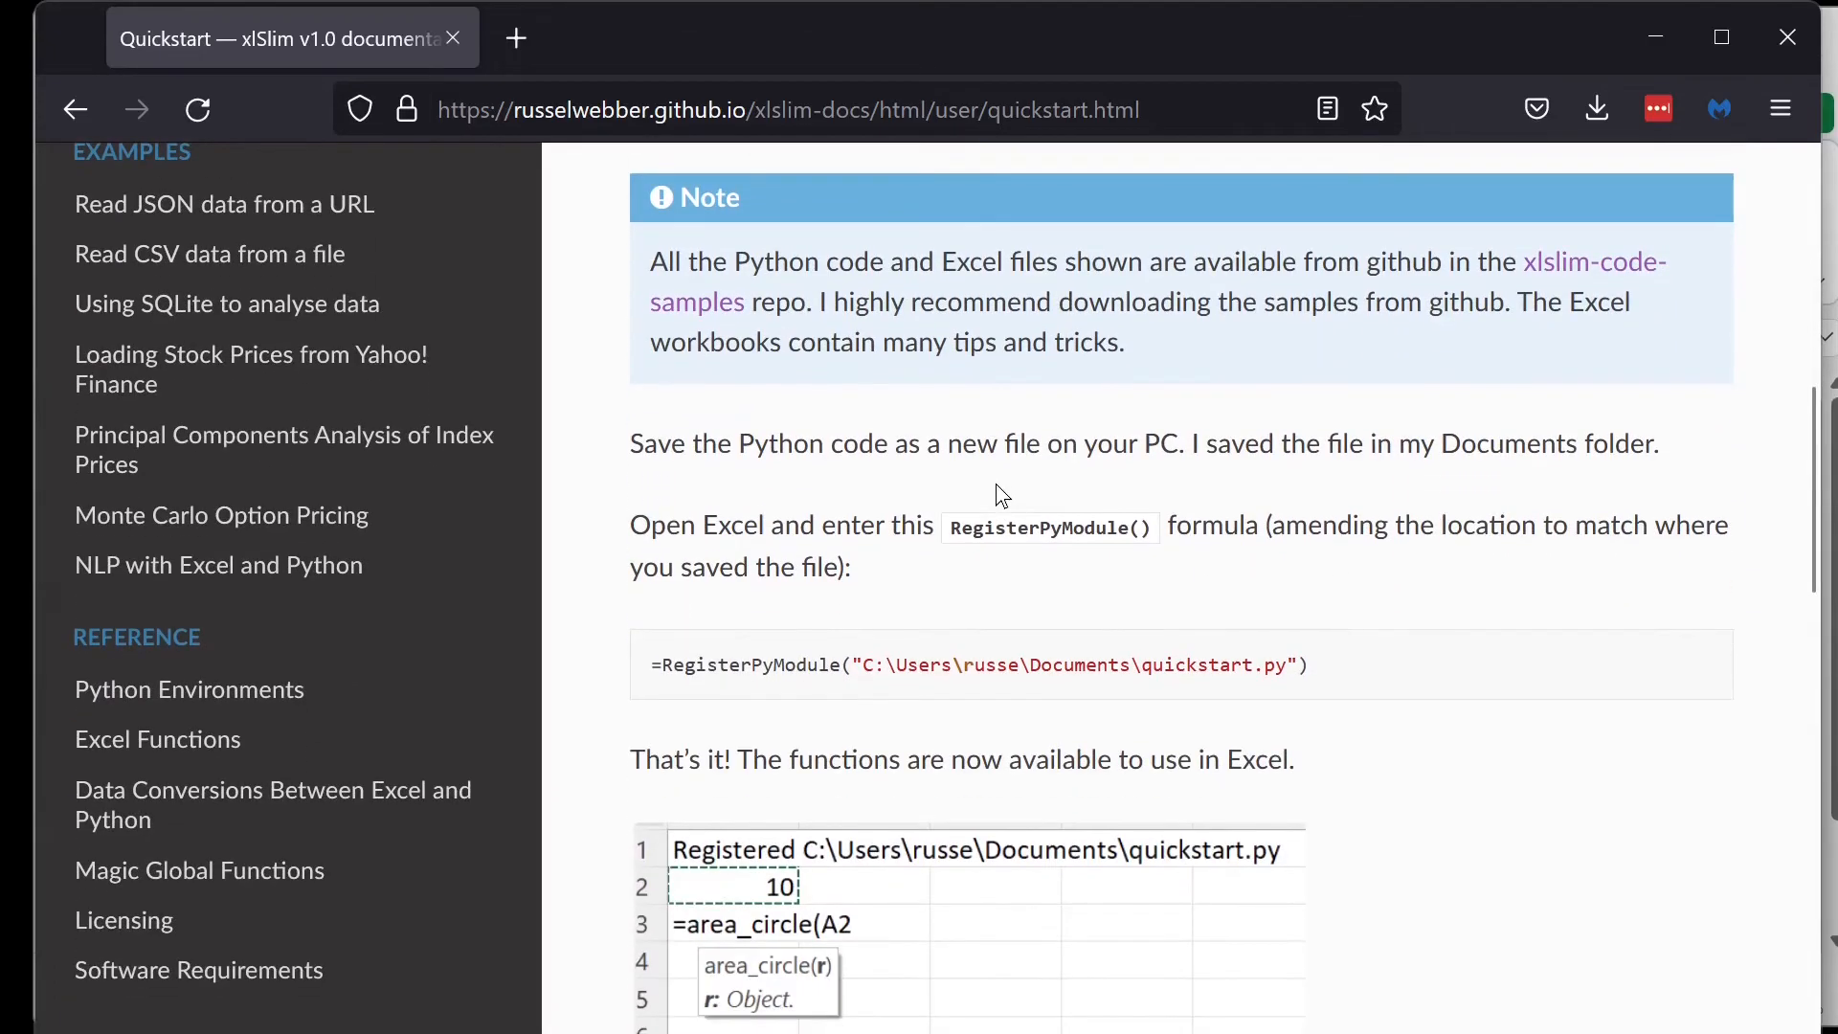
pyautogui.click(704, 321)
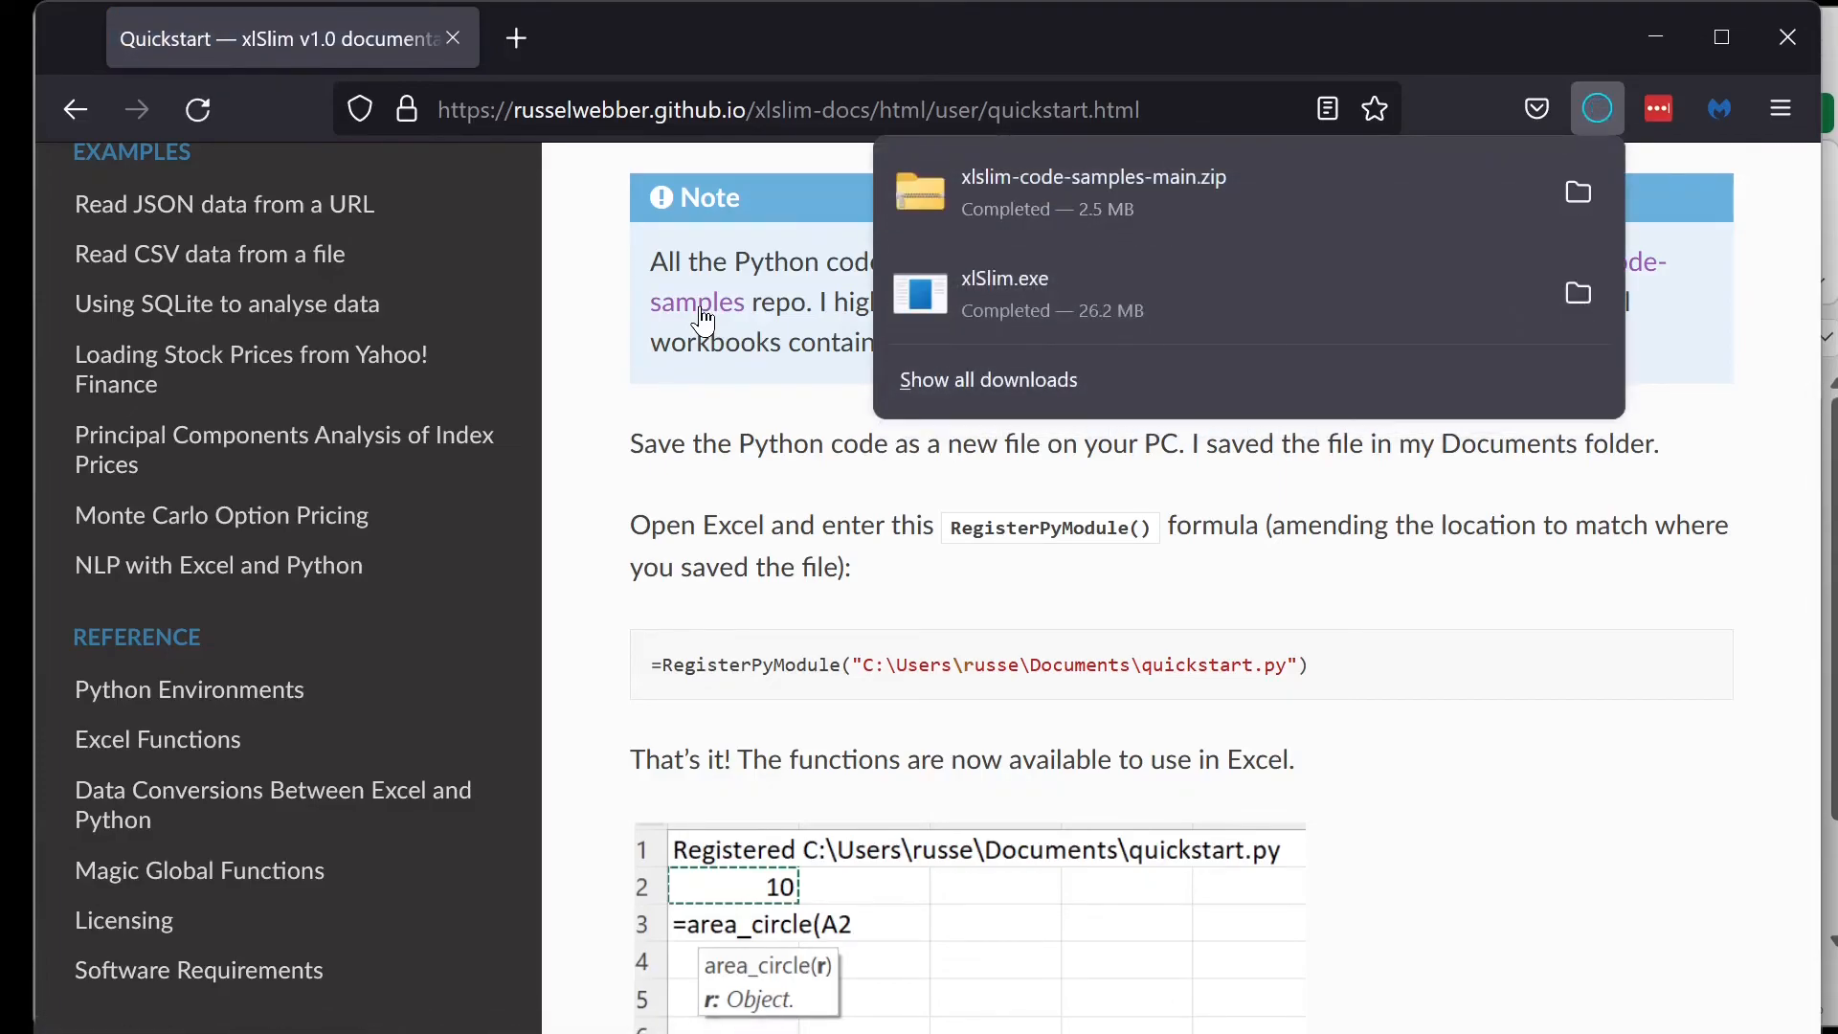
# Step: Open the downloaded xlslim-code-samples-main.zip with File Explorer and go to the basics folder inside xlslim-code-samples-main
pyautogui.click(1077, 203)
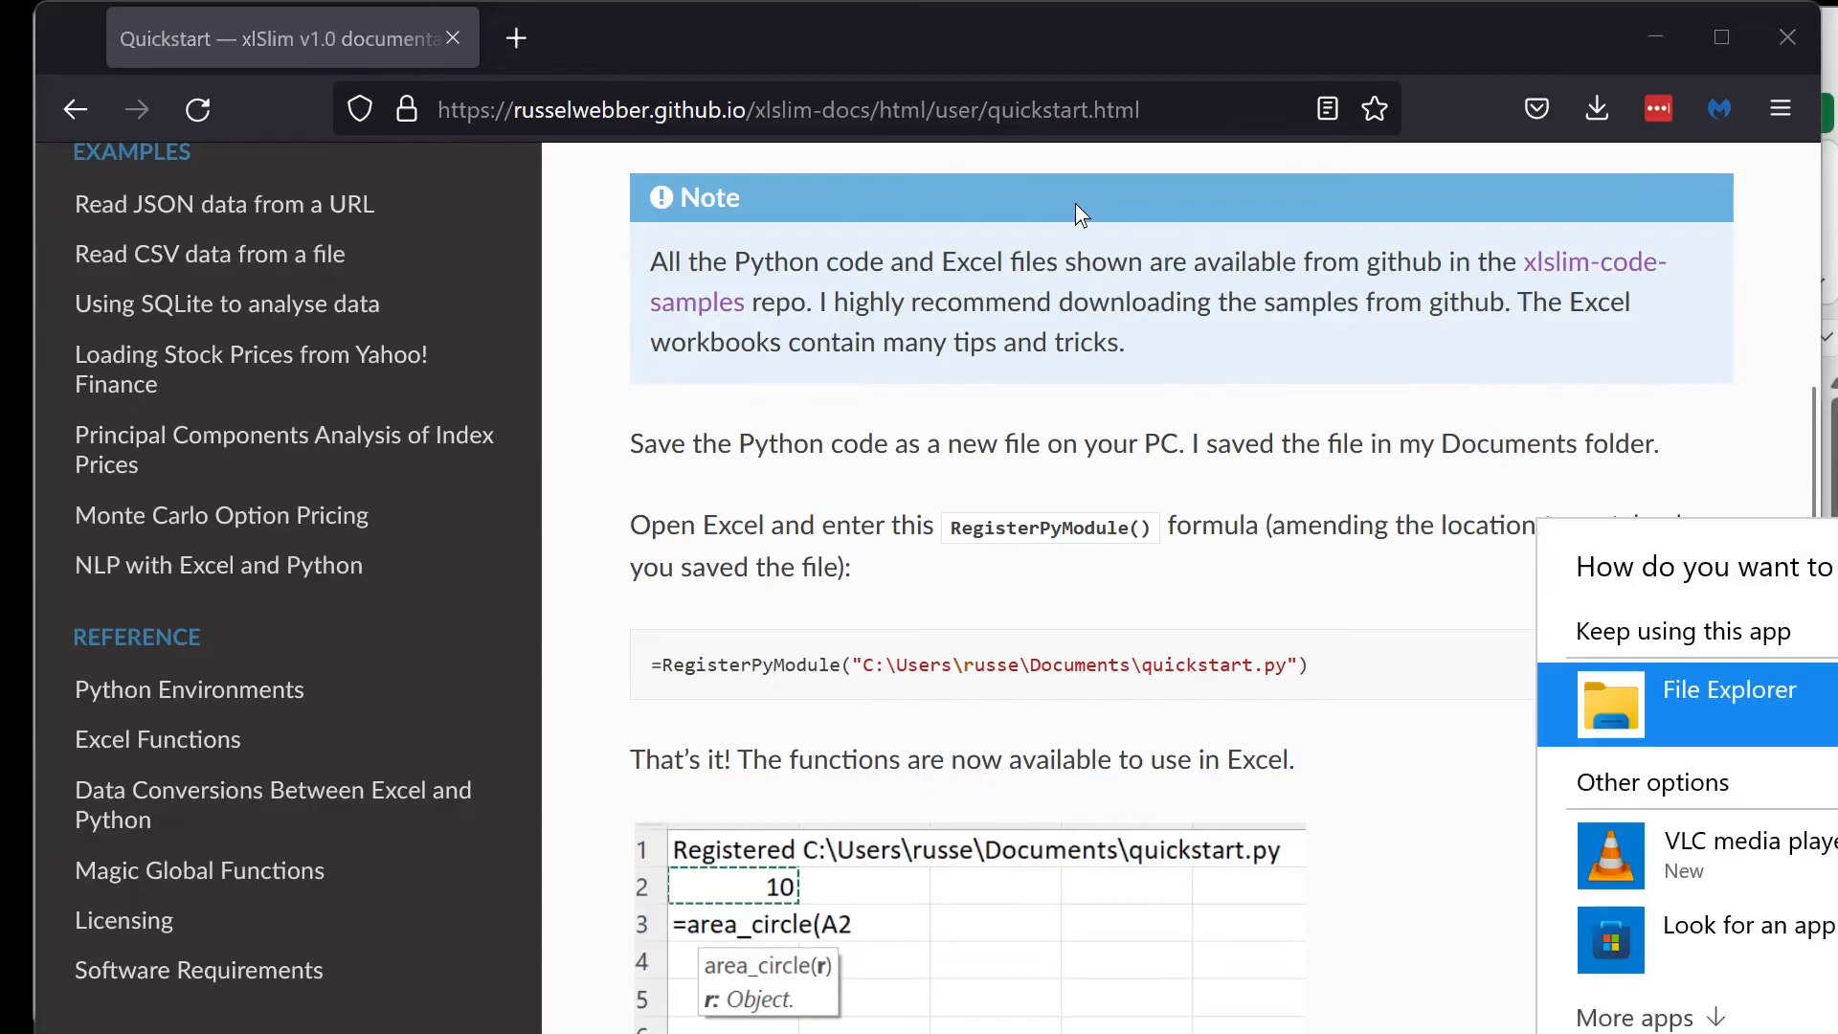
pyautogui.click(1694, 692)
pyautogui.click(403, 343)
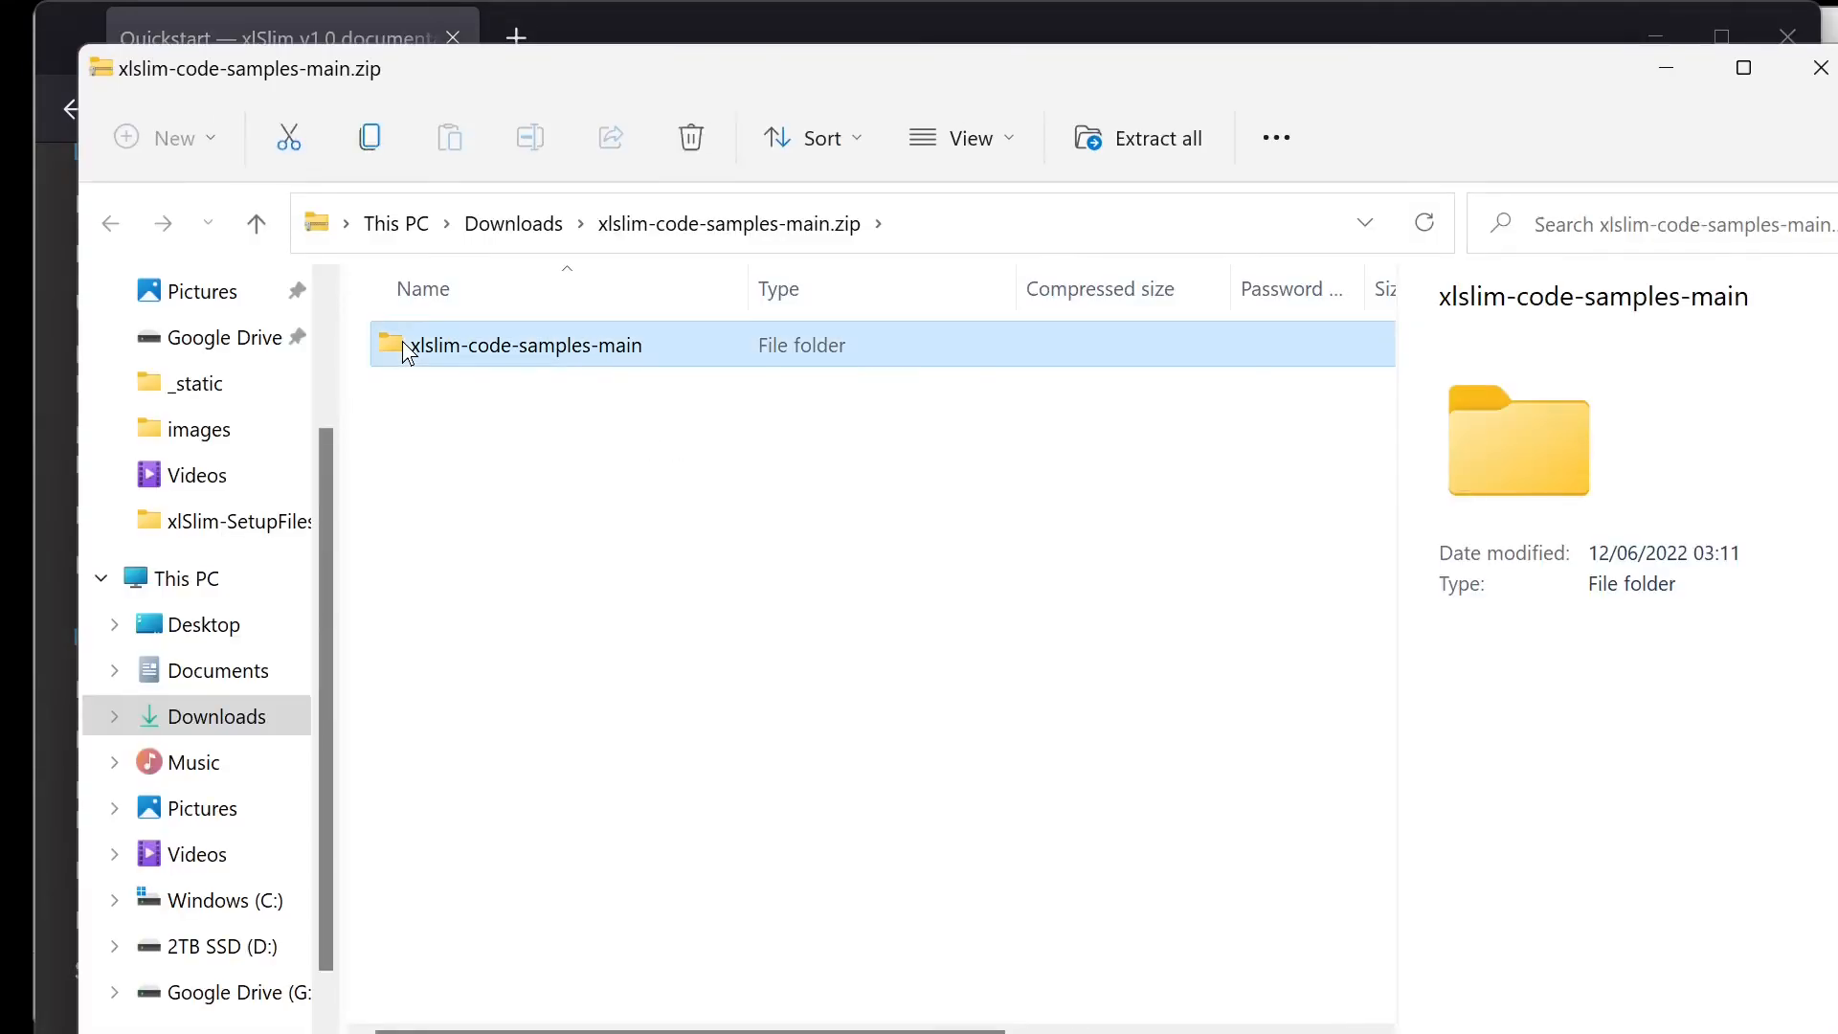
pyautogui.doubleClick(484, 352)
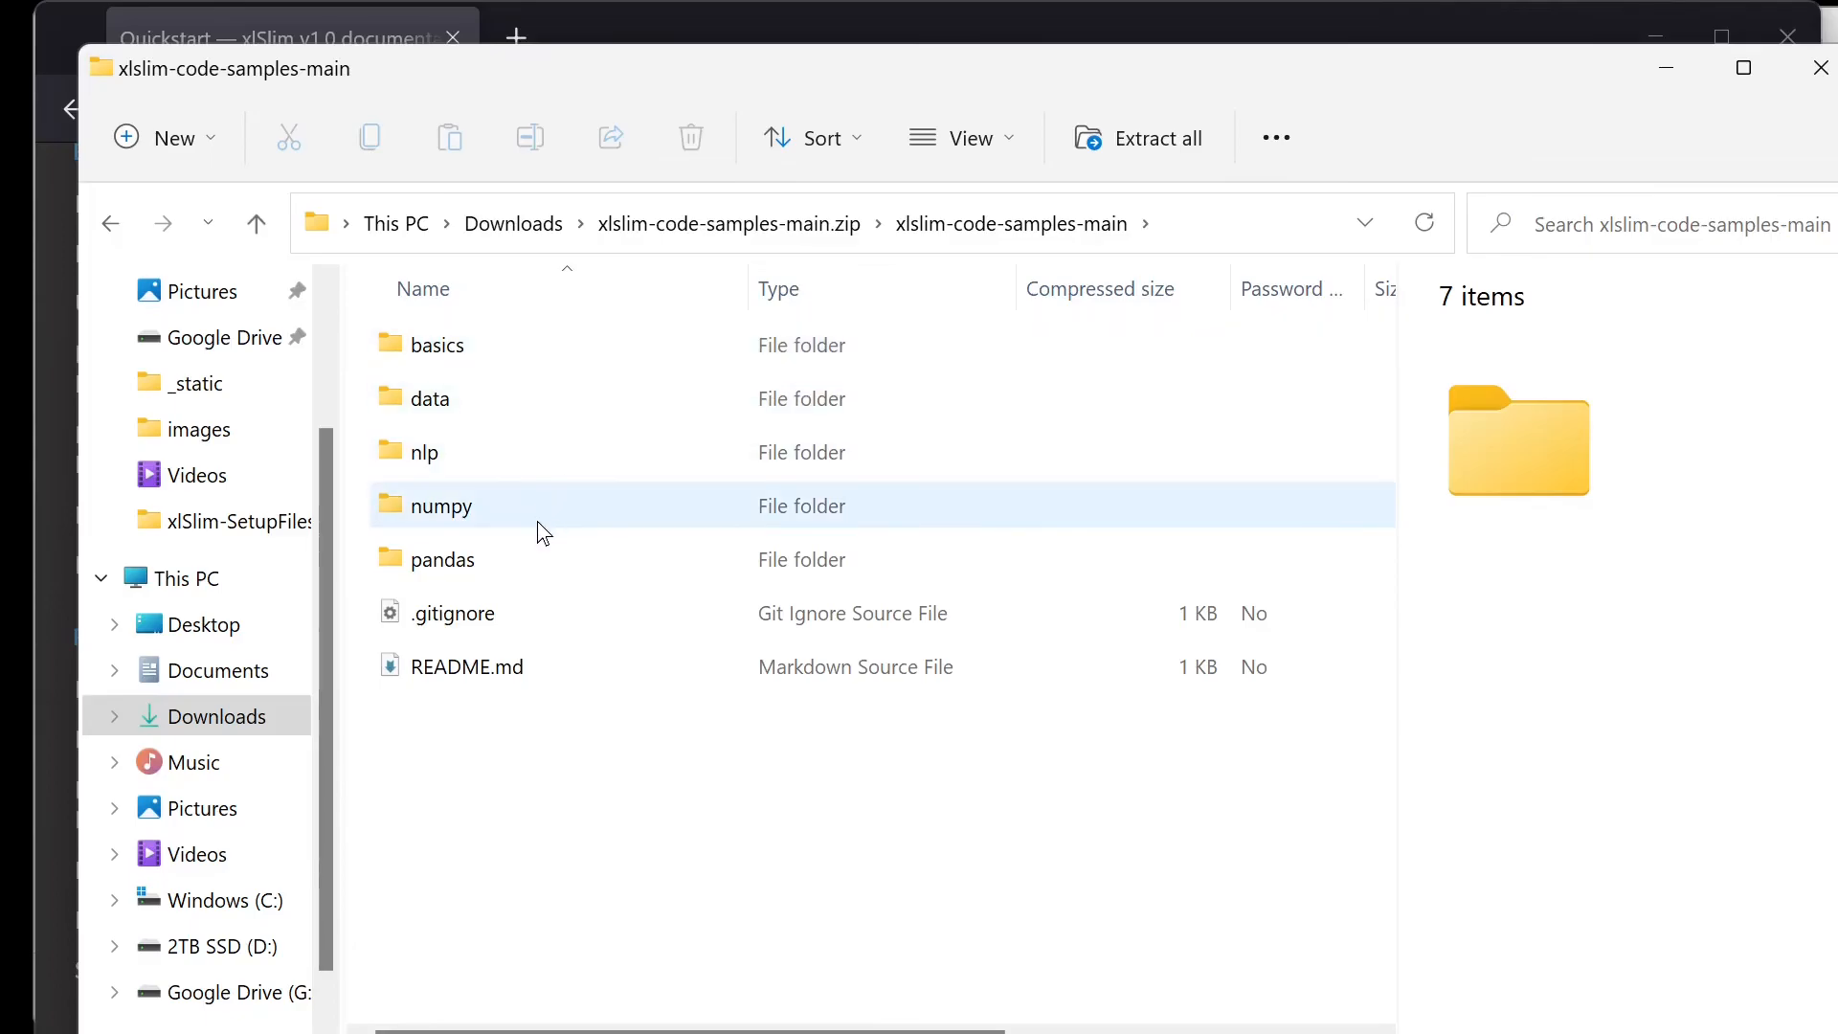
pyautogui.click(561, 347)
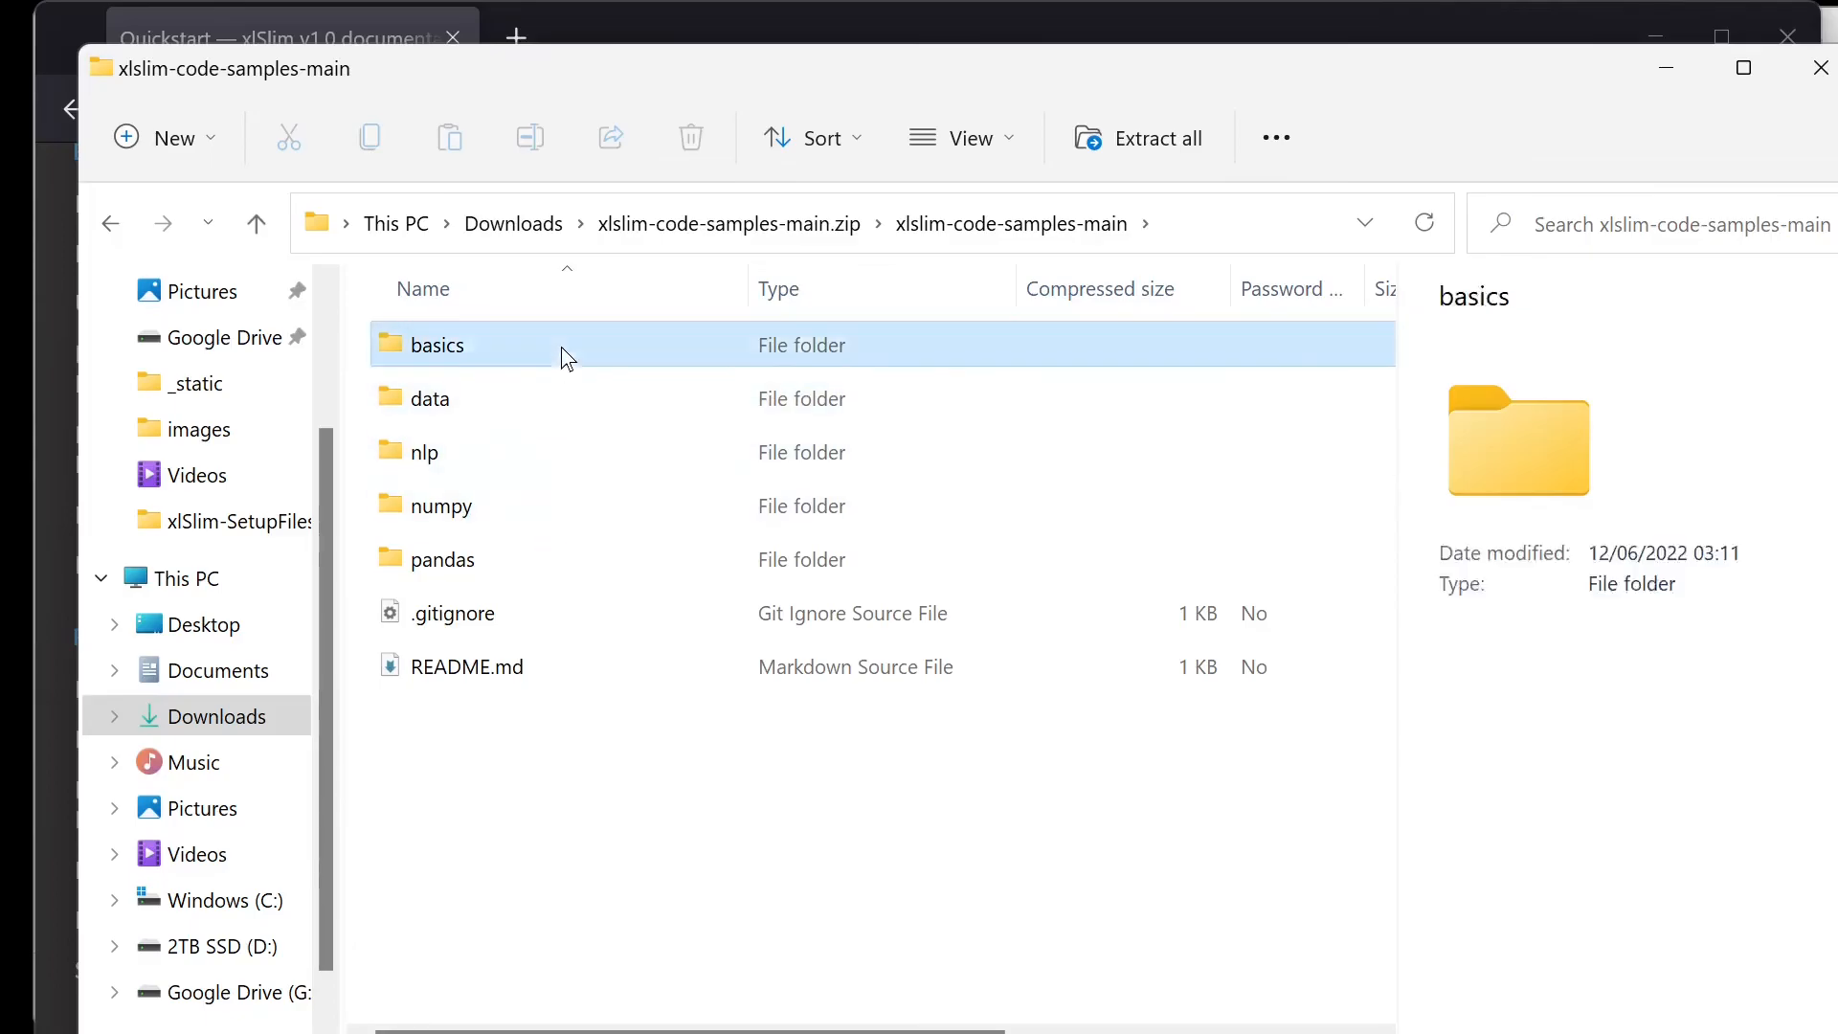
pyautogui.doubleClick(561, 347)
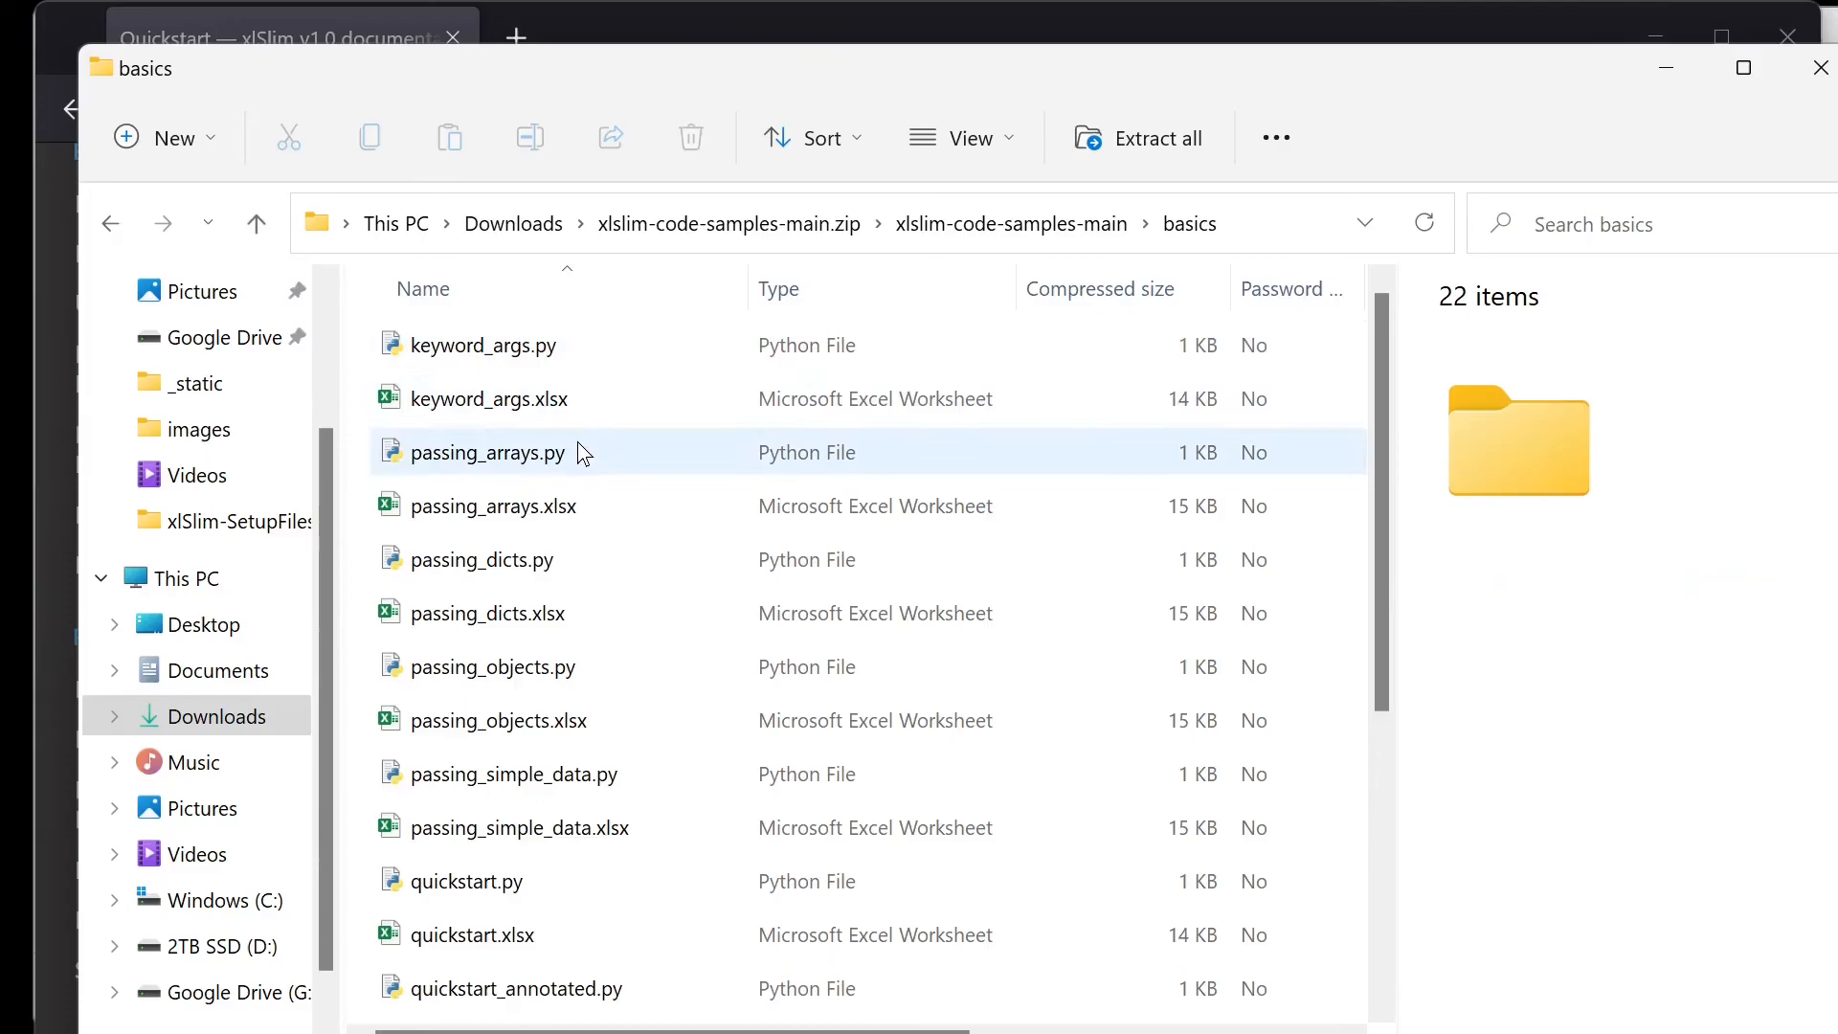